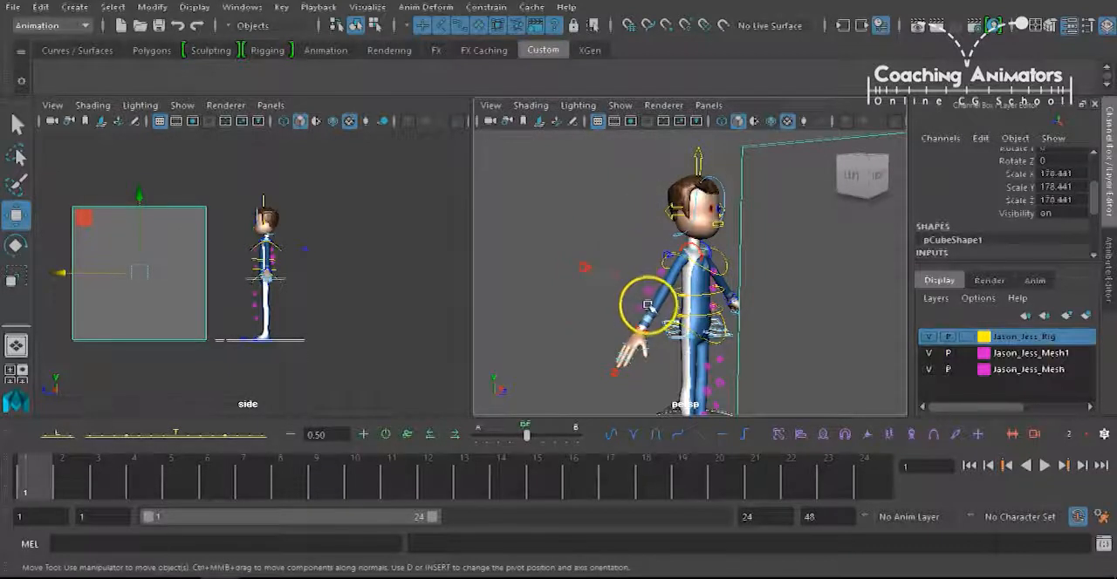
Select the Fingers_R control below the character's right hand.
middle_click_drag(646, 288, 565, 264, "alt")
left_click_drag(565, 265, 660, 332, "alt")
middle_click_drag(661, 332, 683, 305, "alt")
left_click_drag(682, 305, 625, 329, "alt")
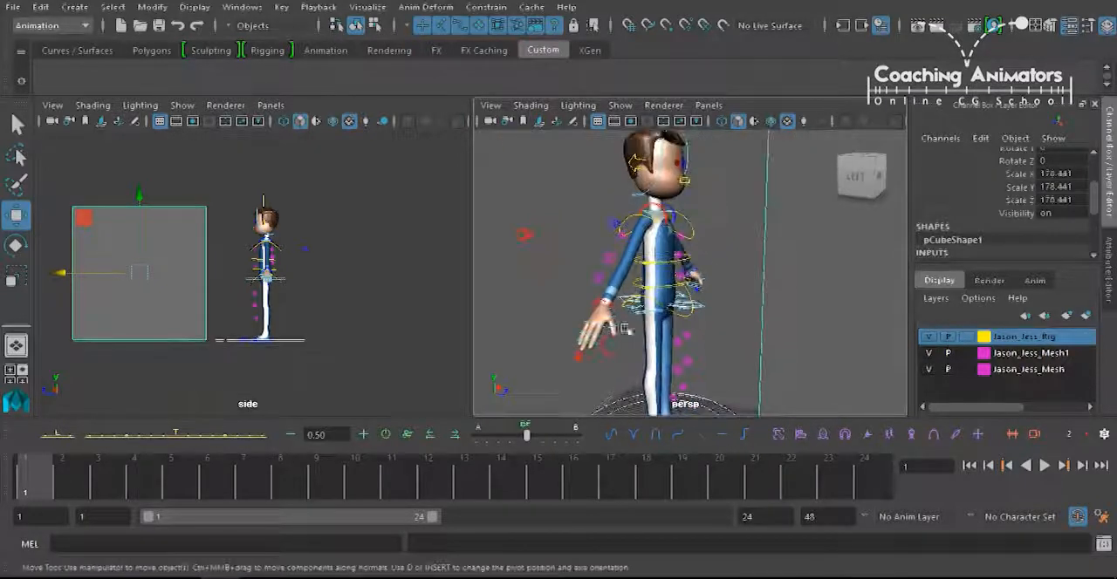
left_click_drag(667, 301, 651, 315, "alt")
left_click(640, 333)
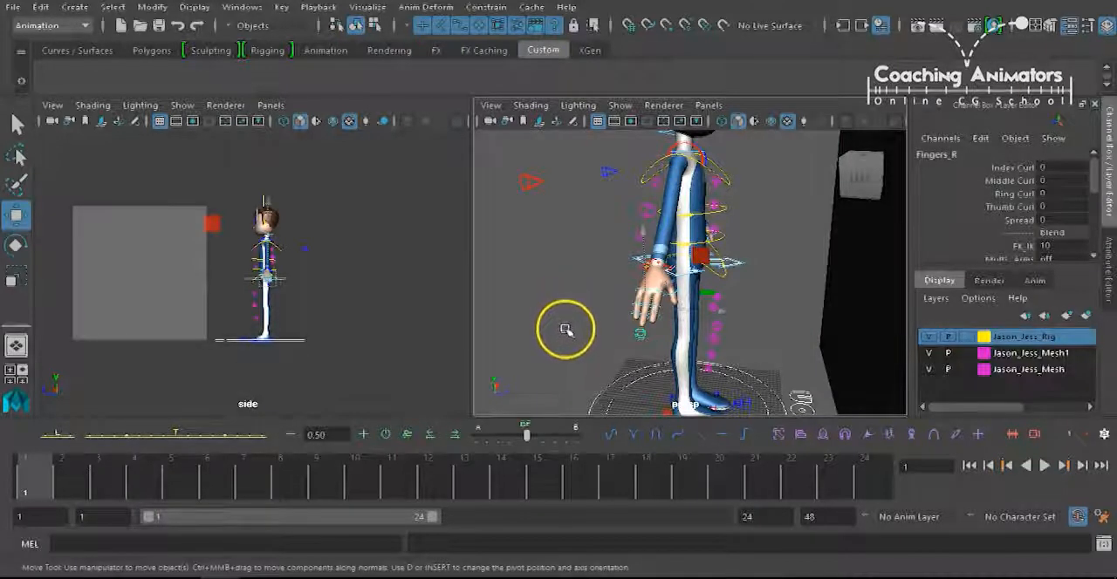
Examine the character's right hand and the Fingers_R control up close from several angles.
left_click_drag(763, 302, 644, 337, "alt")
middle_click_drag(644, 336, 686, 306, "alt")
right_click_drag(686, 306, 706, 306, "alt")
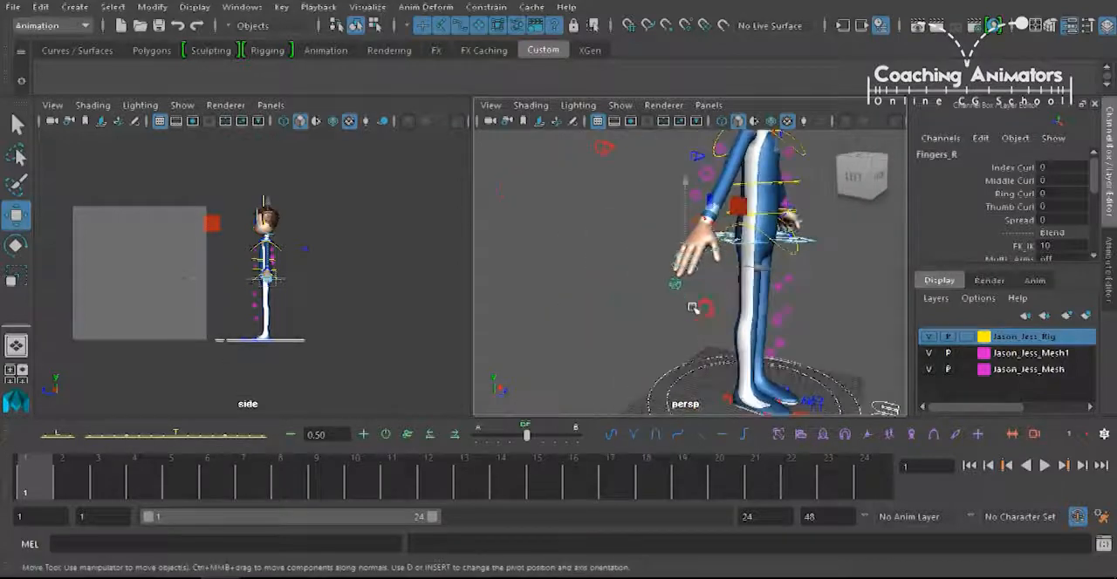
middle_click_drag(706, 307, 731, 289, "alt")
right_click_drag(731, 289, 768, 288, "alt")
mouse_move(730, 299)
left_mouse_down("alt")
mouse_move(721, 317)
mouse_move(743, 309)
left_mouse_up("alt")
mouse_move(743, 310)
right_mouse_down("alt")
mouse_move(745, 269)
mouse_move(730, 314)
right_mouse_up("alt")
left_click_drag(730, 315, 690, 318, "alt")
left_click(706, 341)
left_click(675, 320)
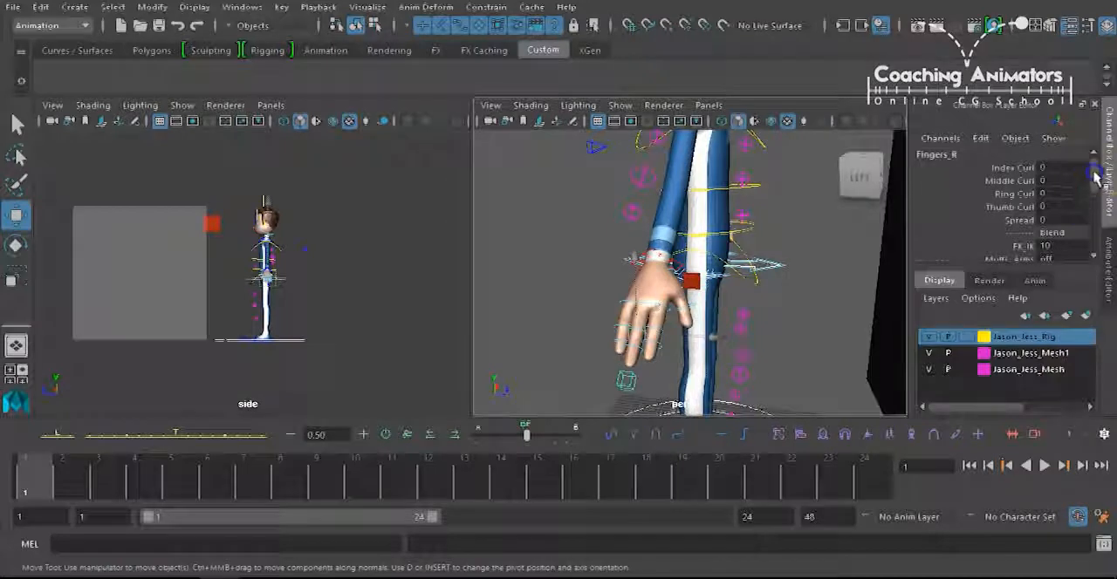
Set the FK_IK blend of the Fingers_R control to 0.
scroll(1047, 196, "down", 3)
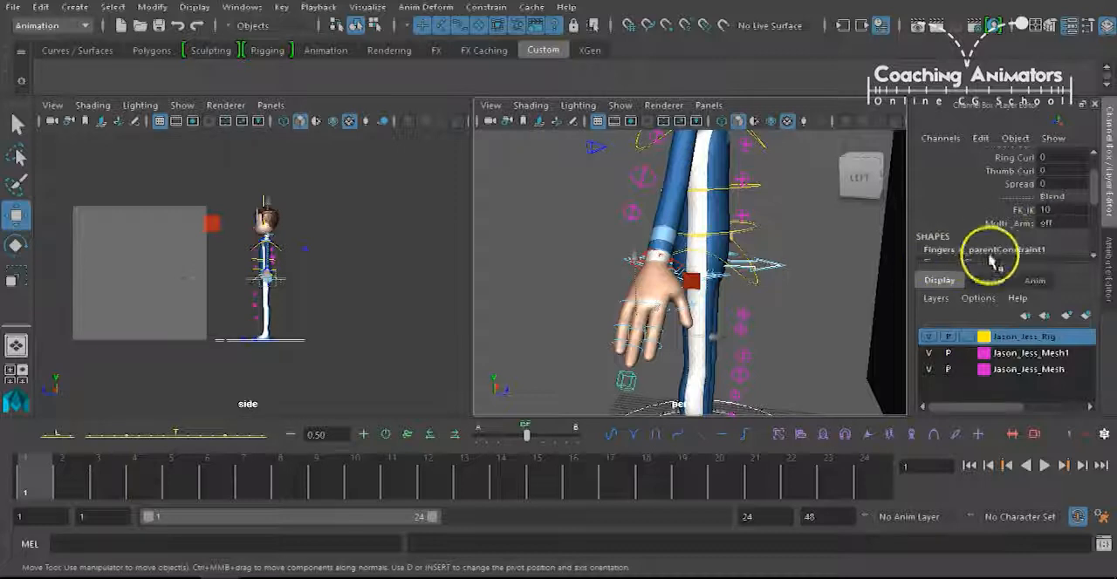
left_click(1033, 210)
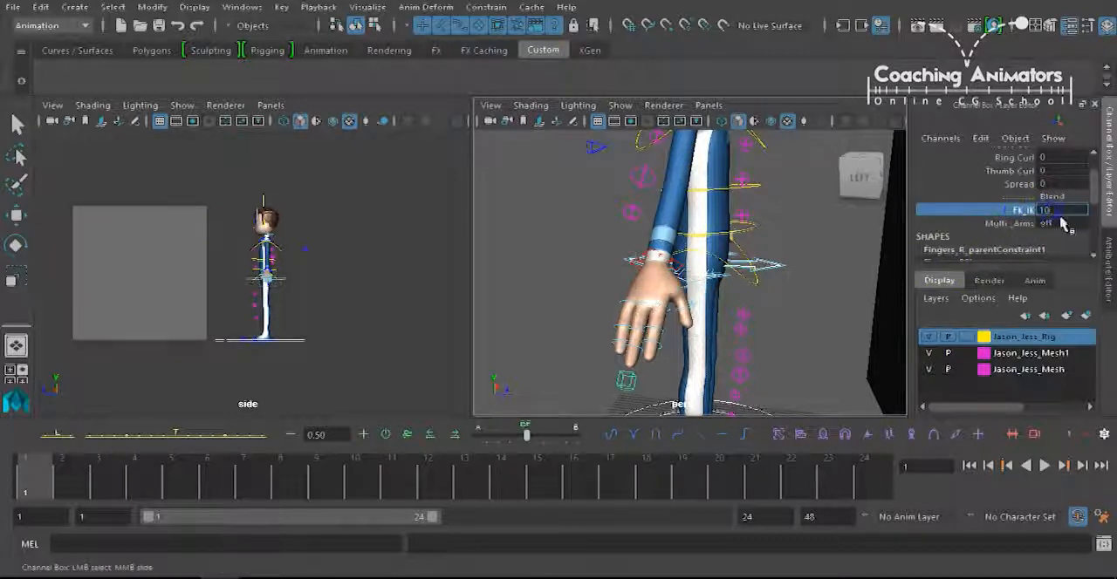
key("Return")
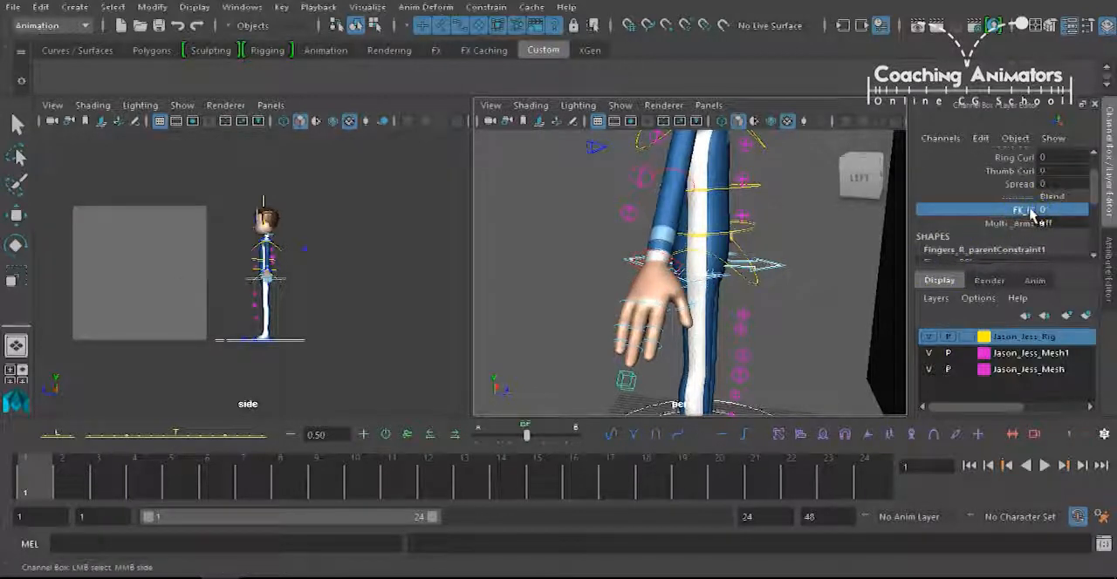
Try rotating the FK control at the character's right wrist, undo the rotation and clear the selection.
left_click(651, 253)
key("w")
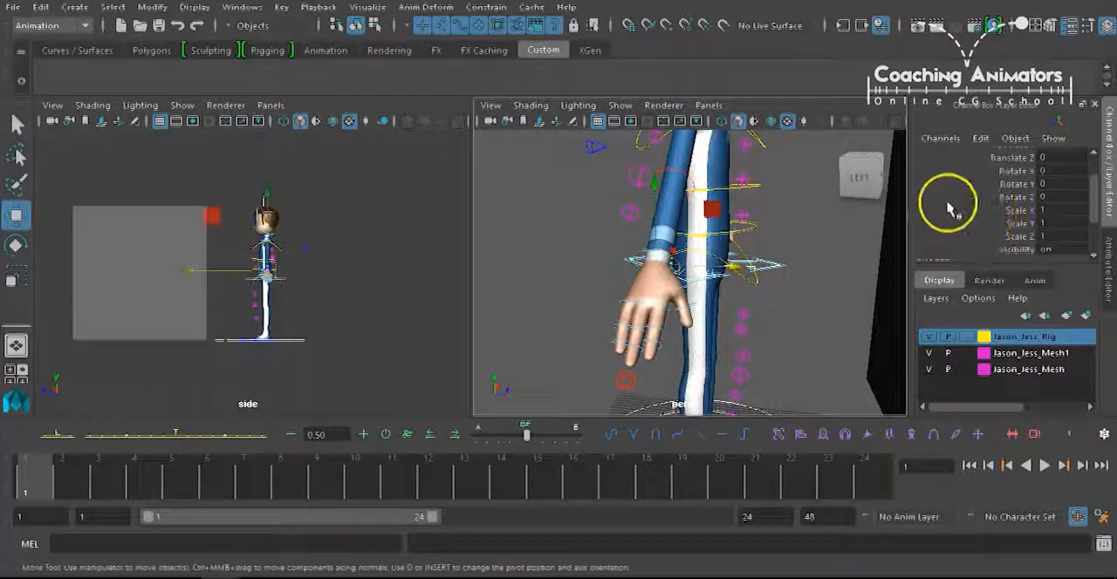
key("e")
left_click_drag(711, 302, 728, 247)
key("ctrl+z")
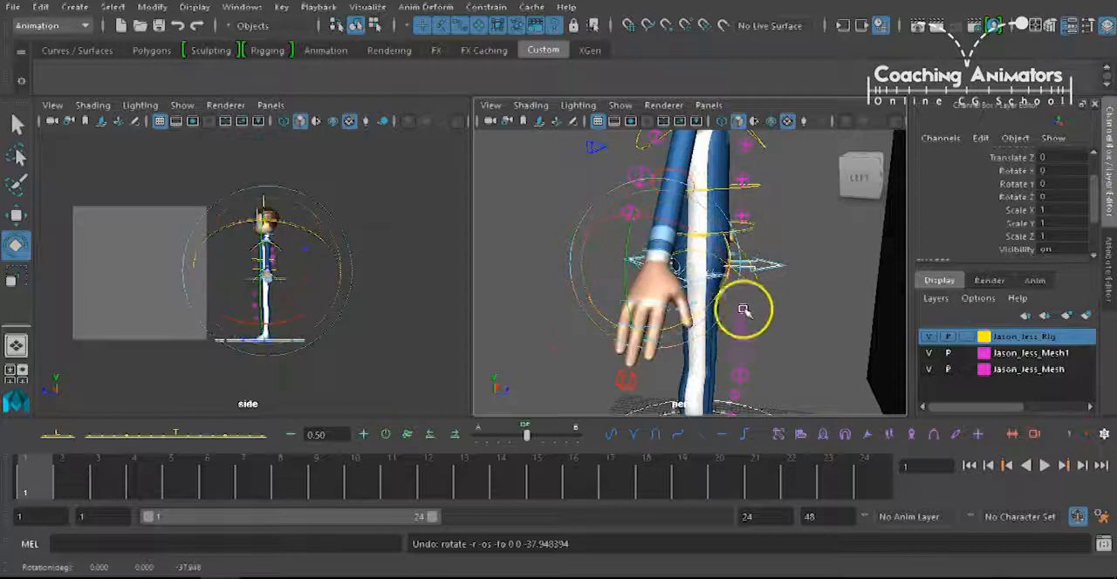
left_click(754, 335)
Set the FK_IK blend of the Fingers_R control to 10 and deselect it.
left_click(629, 378)
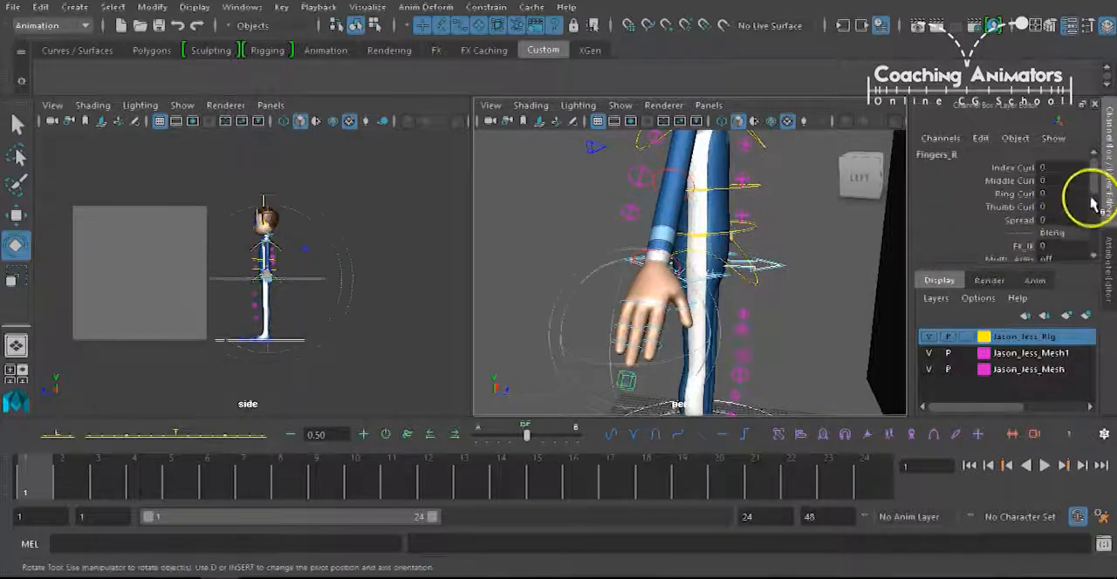
left_click_drag(1093, 176, 1094, 198)
left_click(1048, 198)
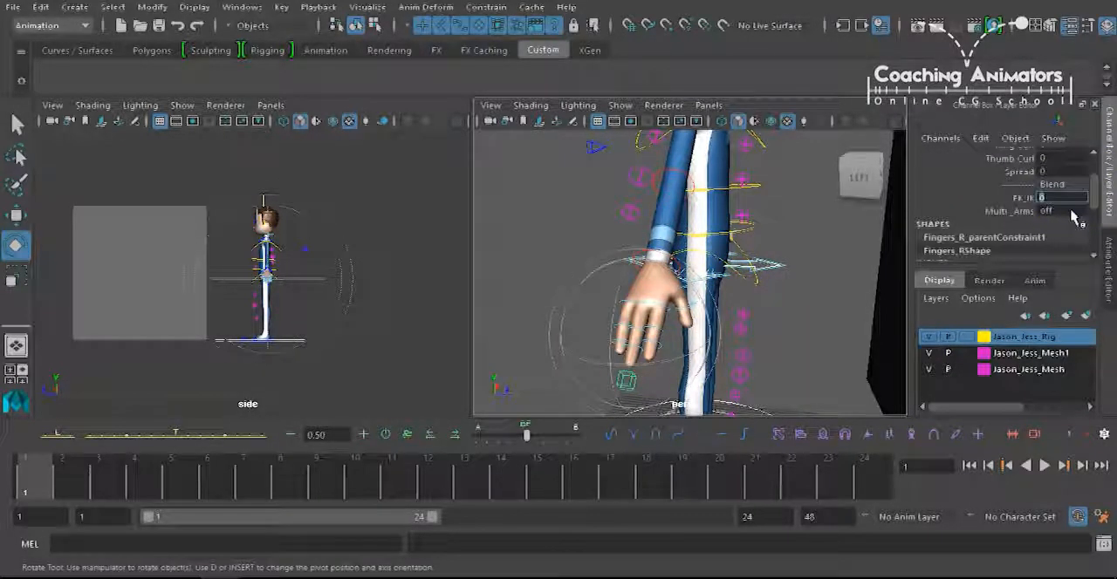
left_click(1049, 200)
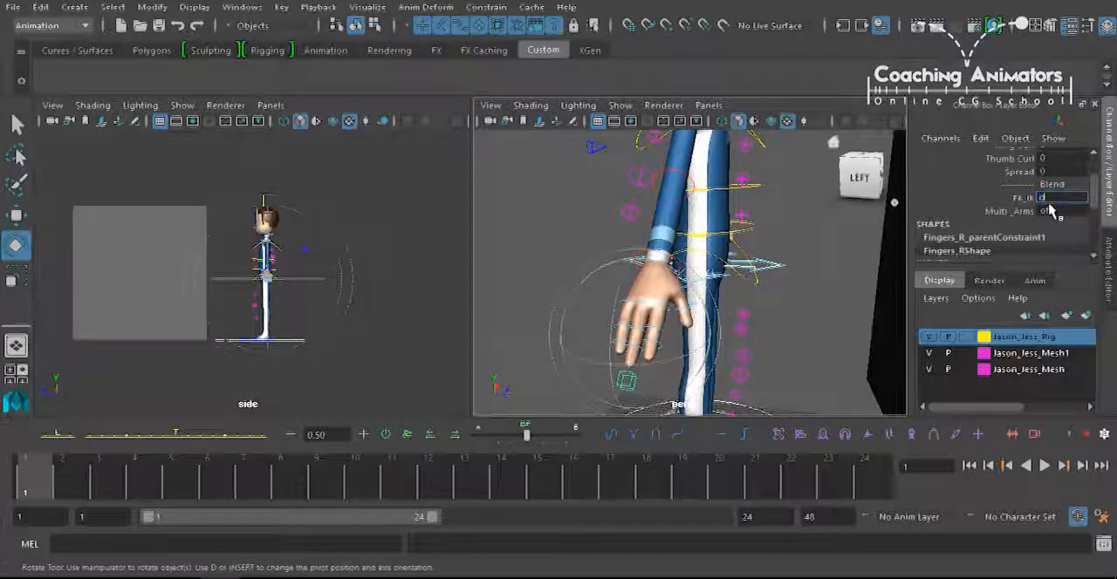
type("10")
key("Return")
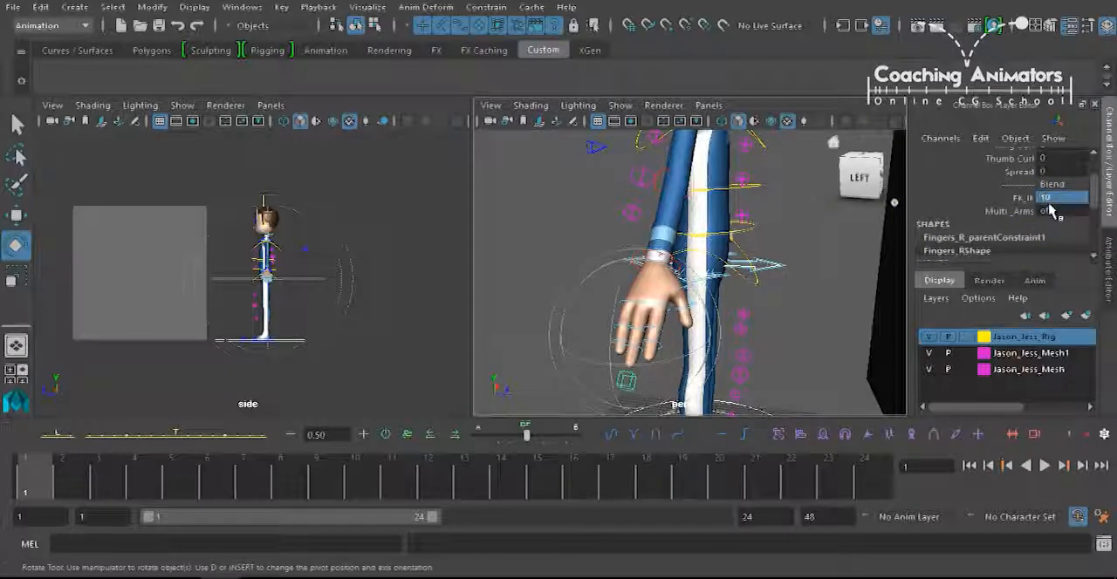
left_click(780, 312)
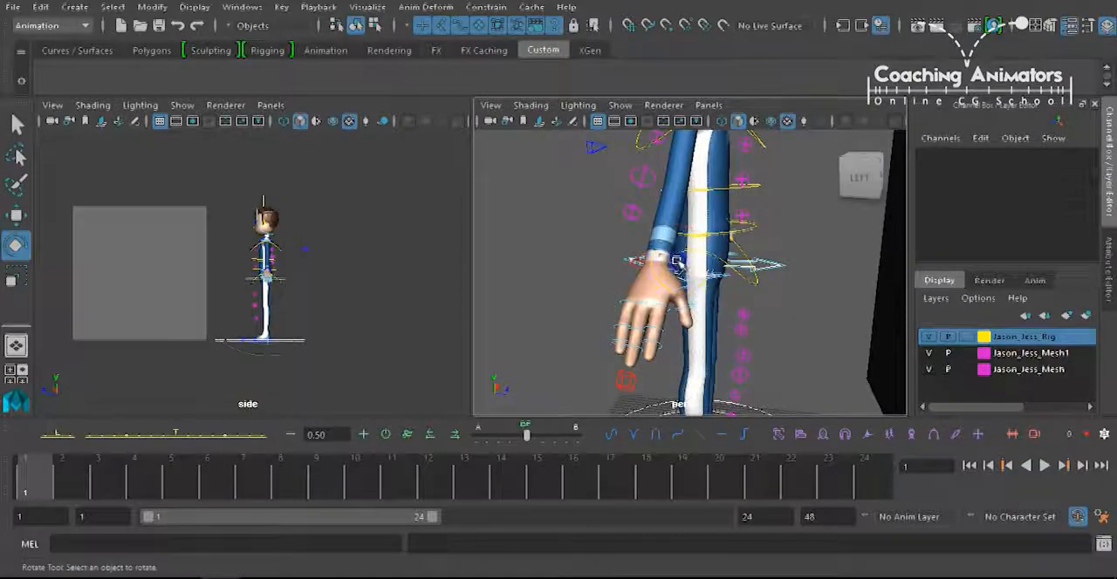
Try moving the right hand in different directions with the IKArm_R control, undoing the moves.
left_click(677, 261)
mouse_move(678, 321)
left_mouse_down("alt")
mouse_move(635, 305)
mouse_move(657, 308)
mouse_move(626, 317)
mouse_move(725, 330)
mouse_move(659, 371)
mouse_move(679, 337)
left_mouse_up("alt")
left_click_drag(719, 215, 651, 266, "alt")
key("w")
key("ctrl+z")
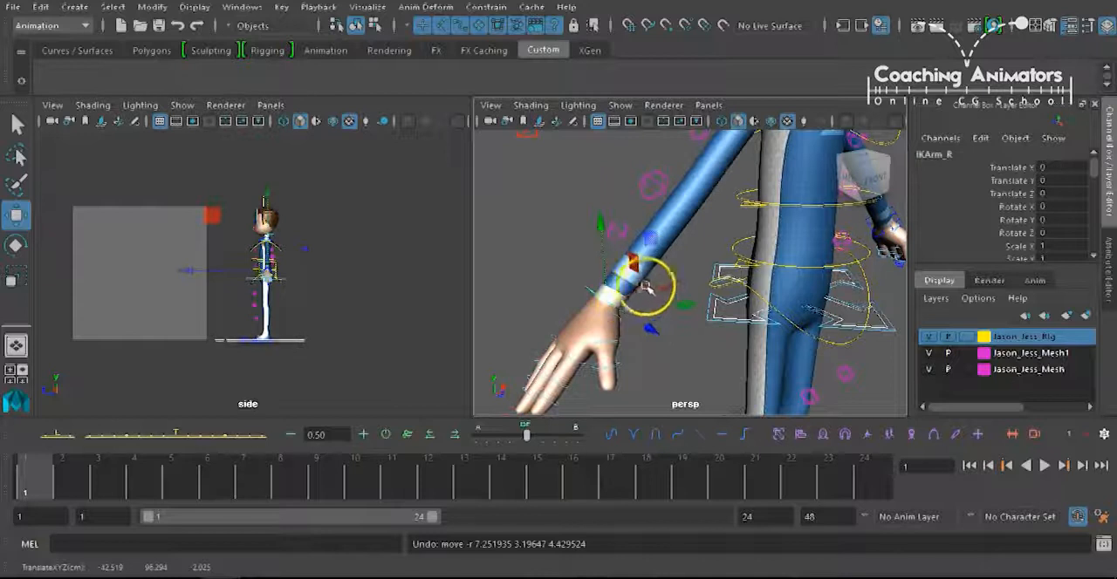
left_click_drag(609, 303, 672, 220)
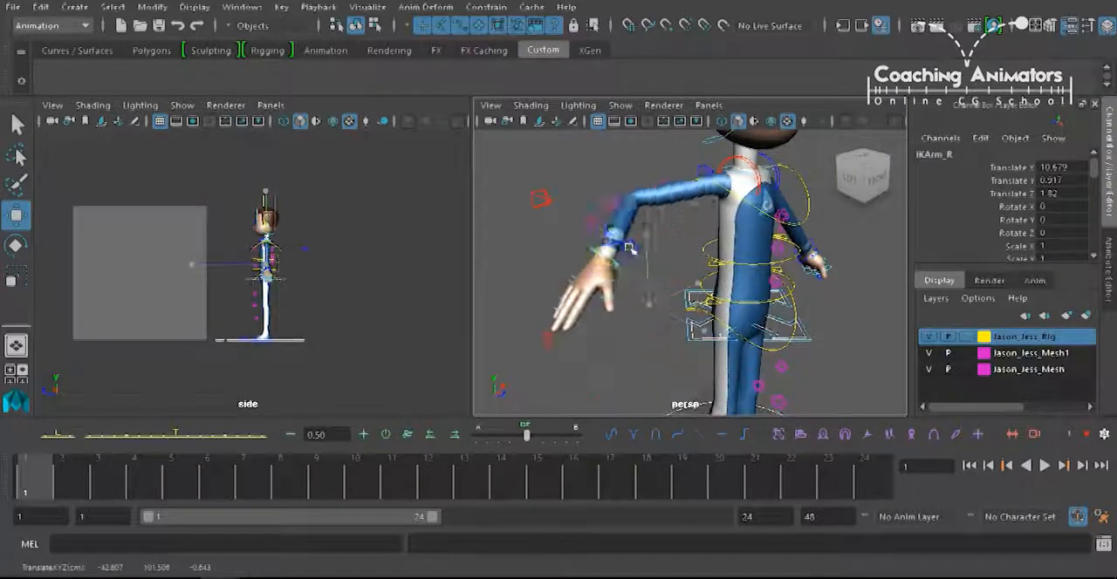
left_click_drag(643, 281, 627, 338)
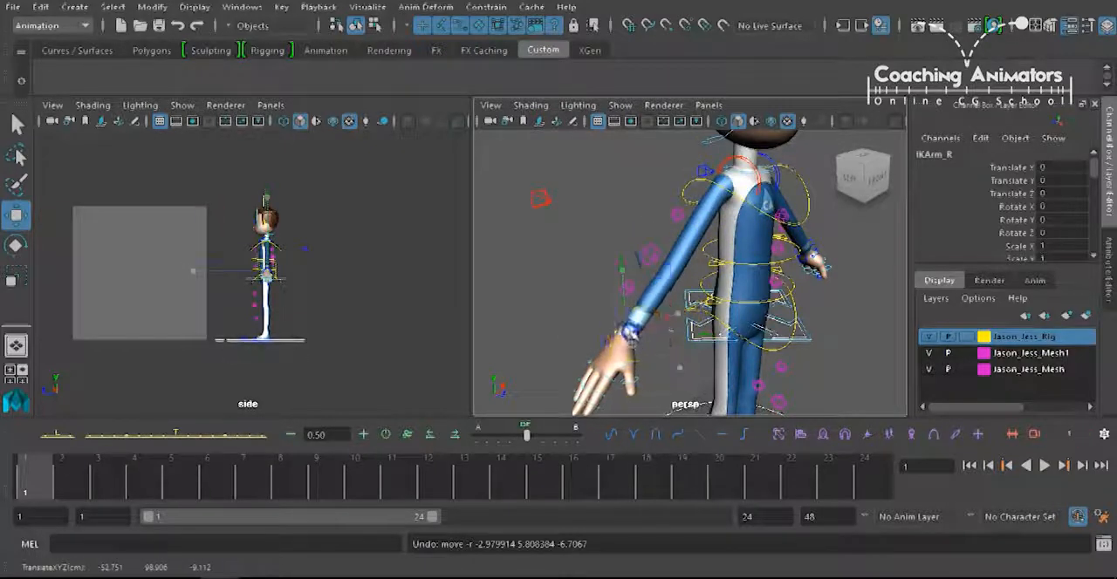
key("ctrl+z")
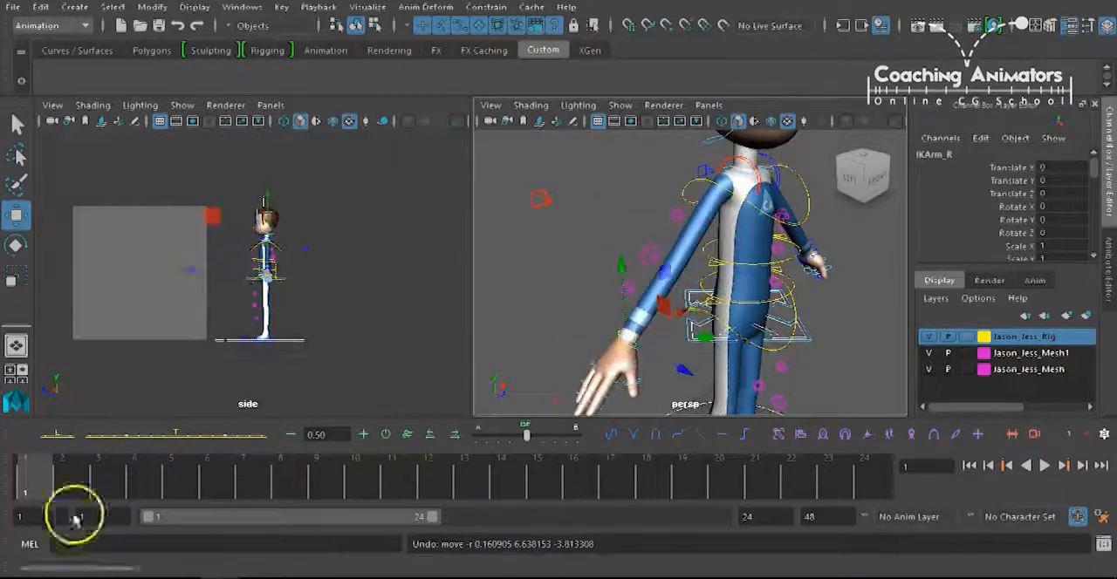
Switch the right arm to FK by setting FK_IK to 0 on the Fingers_R control.
middle_click_drag(656, 272, 646, 220, "alt")
left_click(585, 333)
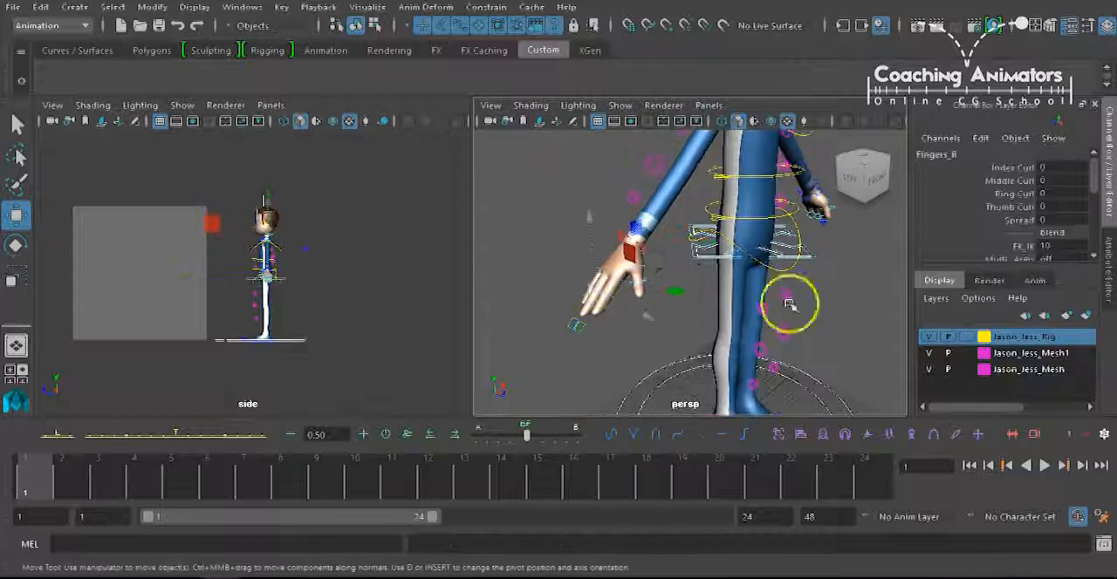
left_click_drag(1098, 175, 1097, 188)
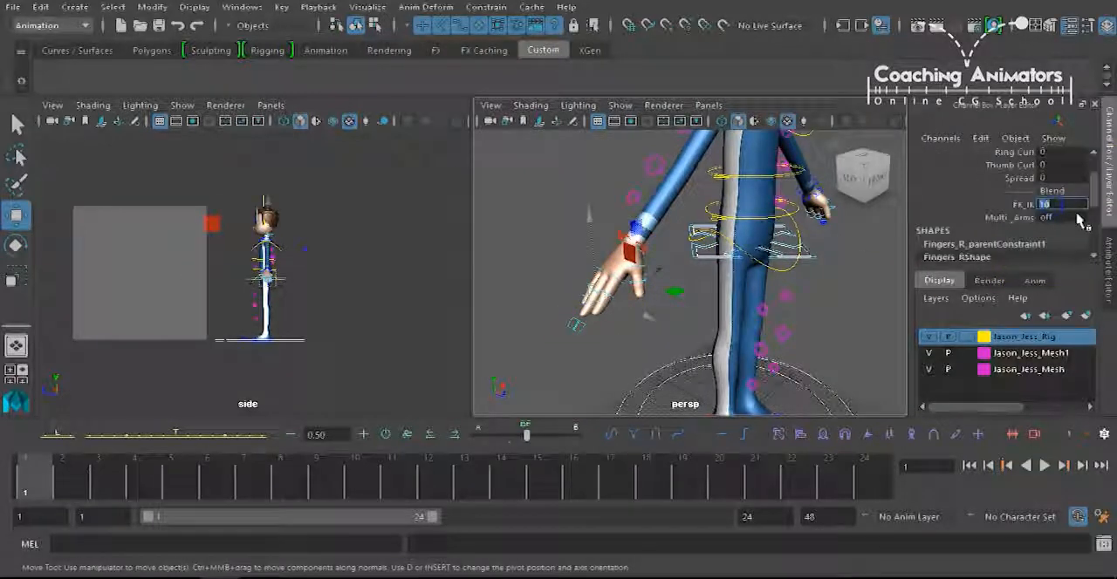
left_click_drag(742, 132, 710, 187, "alt")
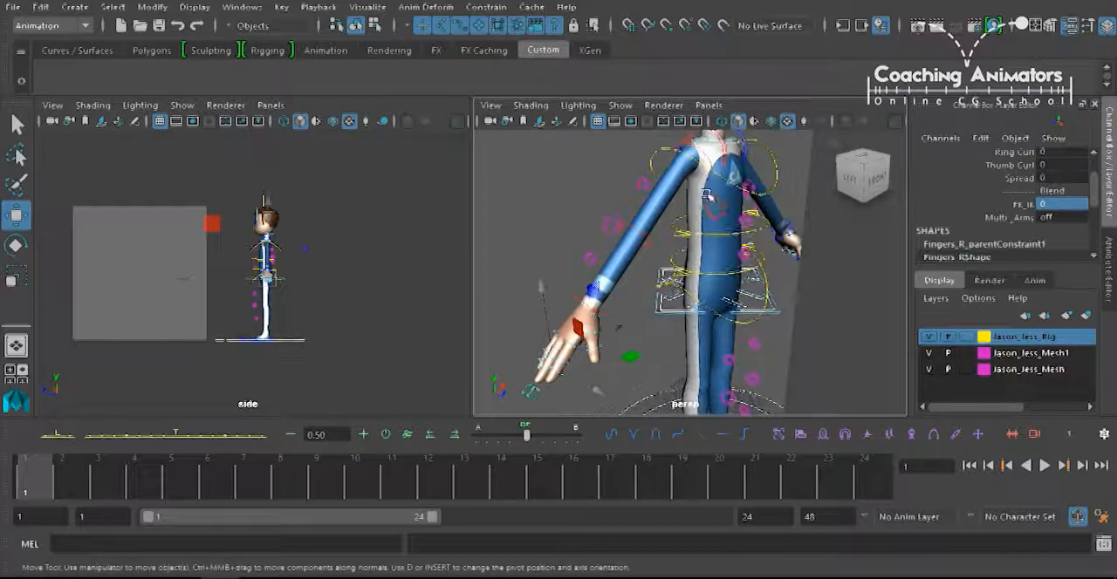
Try rotating the right arm from the shoulder with the FKShoulder_R control, restoring the original pose.
middle_click_drag(711, 187, 700, 212, "alt")
left_click(712, 204)
key("e")
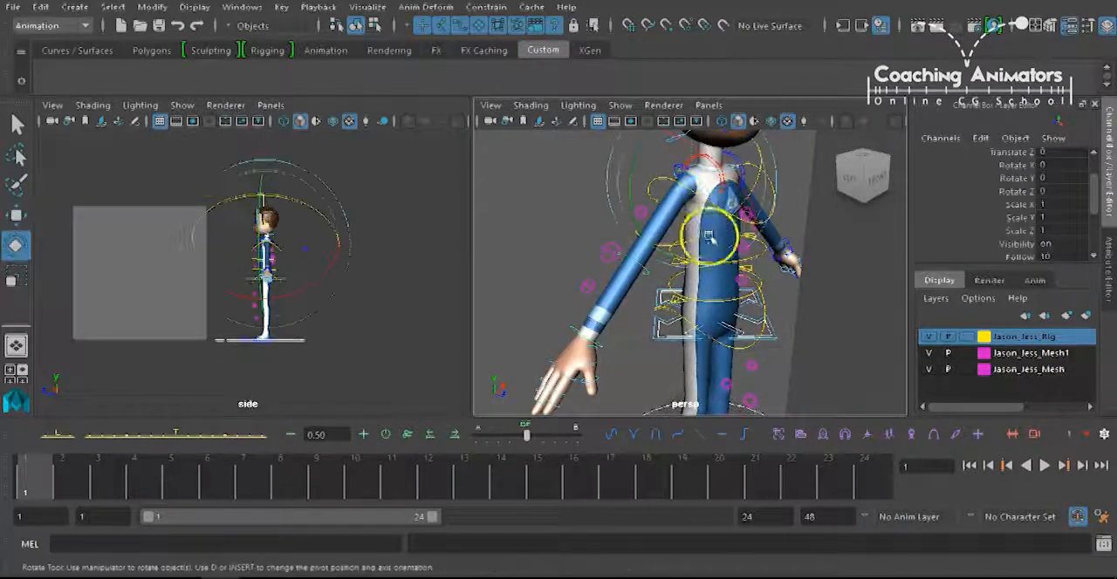
left_click(556, 217)
left_click(703, 181)
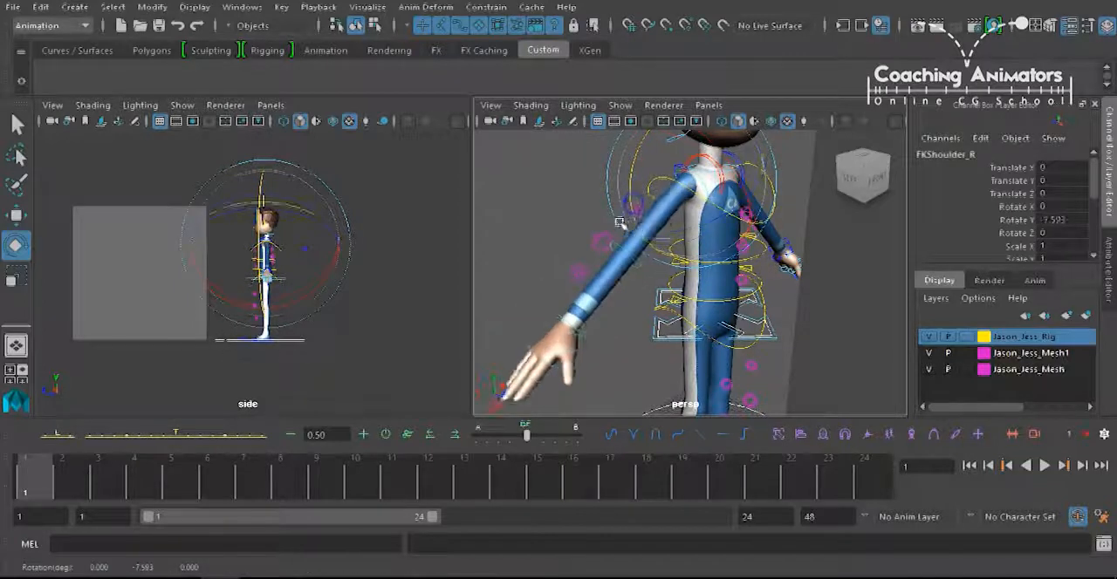
left_click(606, 201)
left_click(691, 176)
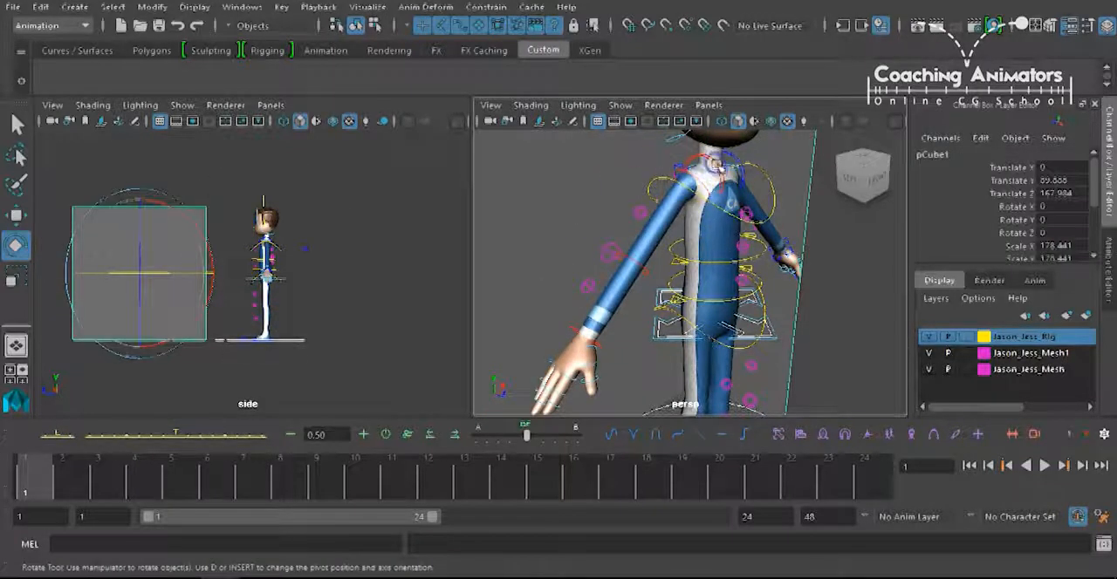
Try rotating the right scapula with the FKScapula_R control, undoing each rotation.
left_click(653, 180)
left_click(693, 157)
left_click_drag(661, 196, 665, 171)
key("ctrl+z")
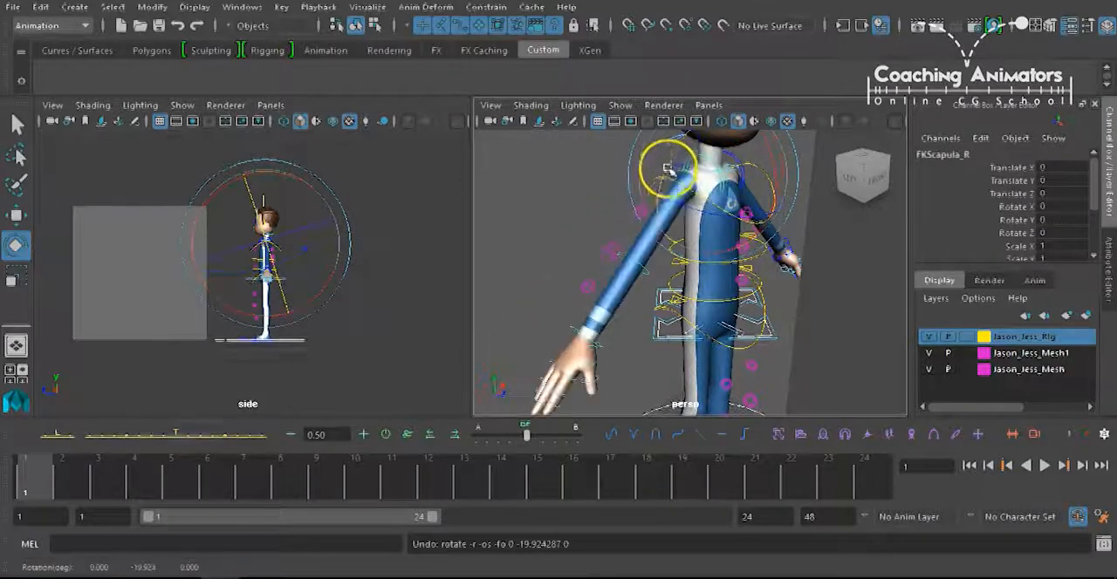
left_click(588, 180)
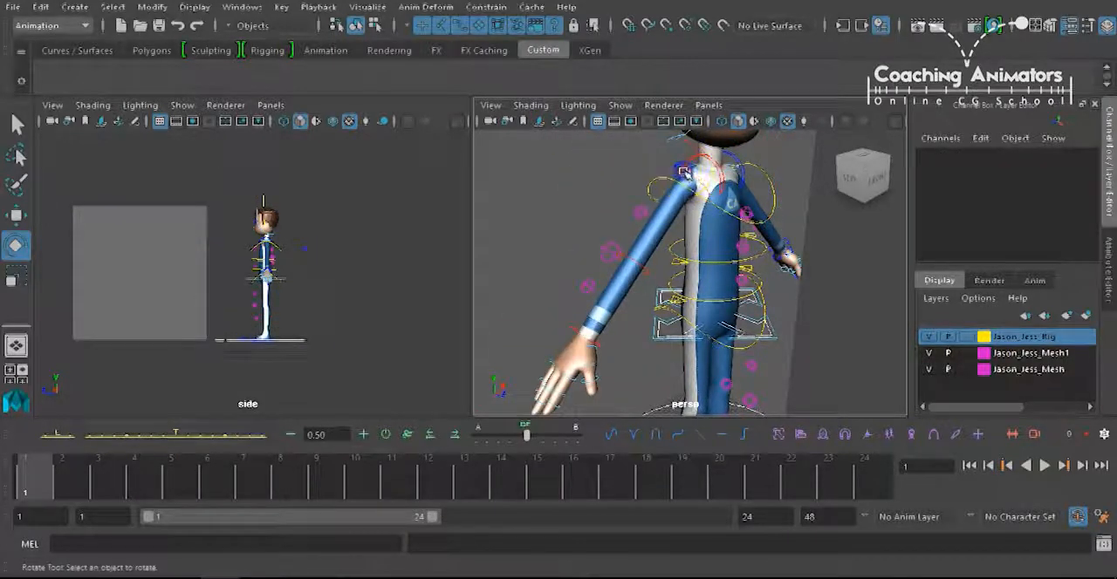
left_click(683, 172)
mouse_move(639, 181)
left_mouse_down()
mouse_move(639, 151)
mouse_move(644, 166)
mouse_move(626, 185)
left_mouse_up()
key("ctrl+z")
Try bending the right forearm with the FKElbow_R control and undo the rotation.
left_click(621, 278)
left_click_drag(651, 309, 689, 290)
key("ctrl+z")
key("ctrl+z")
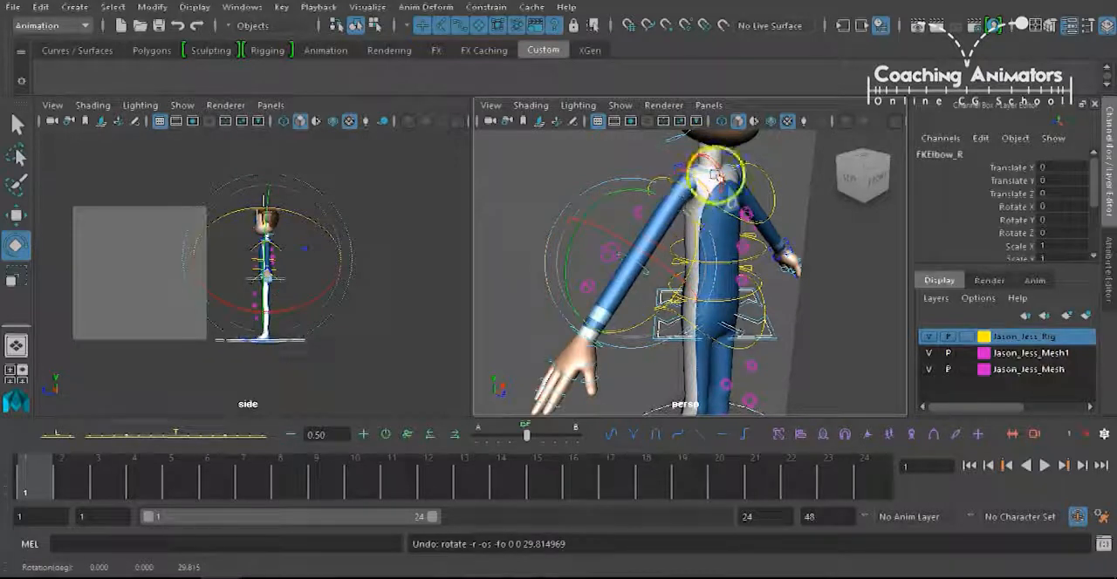
Try rotating the right hand with the FKWrist_R control and undo the rotation.
left_click(549, 306)
left_click_drag(637, 353, 656, 264)
key("ctrl+z")
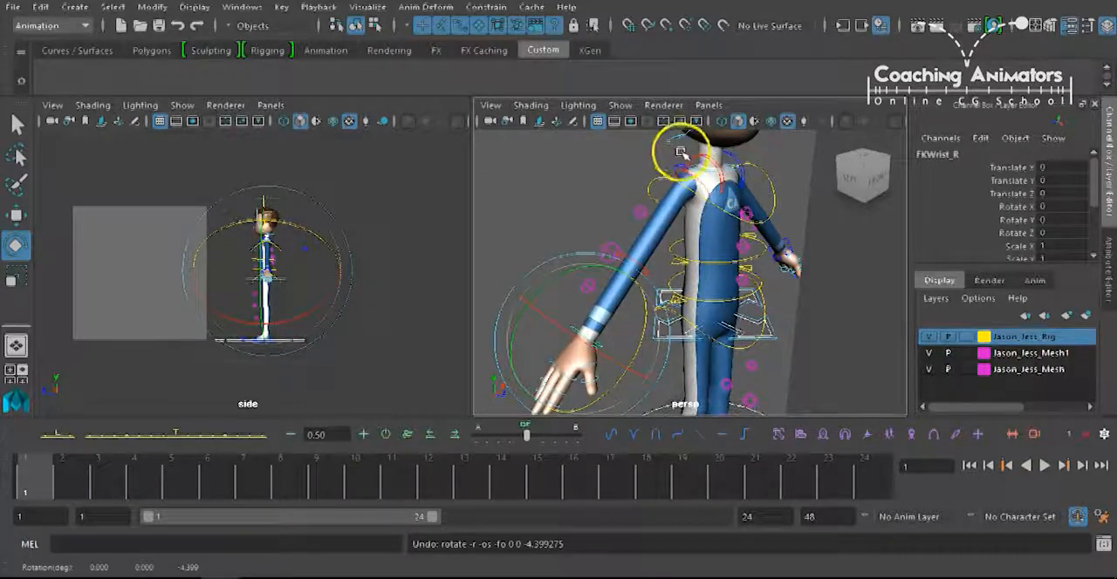
Try raising the right foot with the IKLeg_R control and undo the move.
left_click_drag(690, 323, 773, 270, "alt")
key("q")
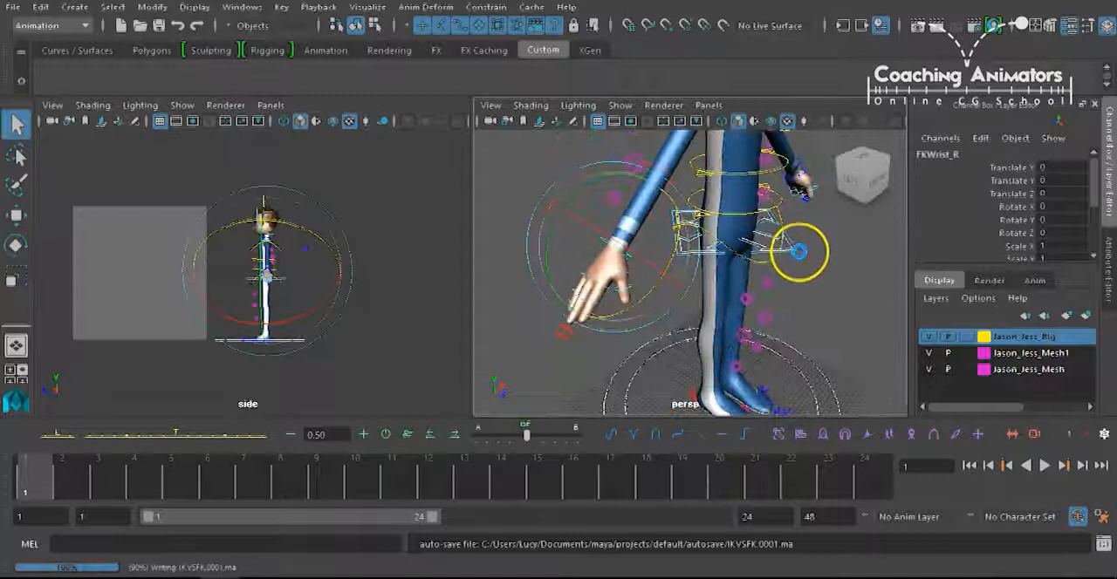
key("e")
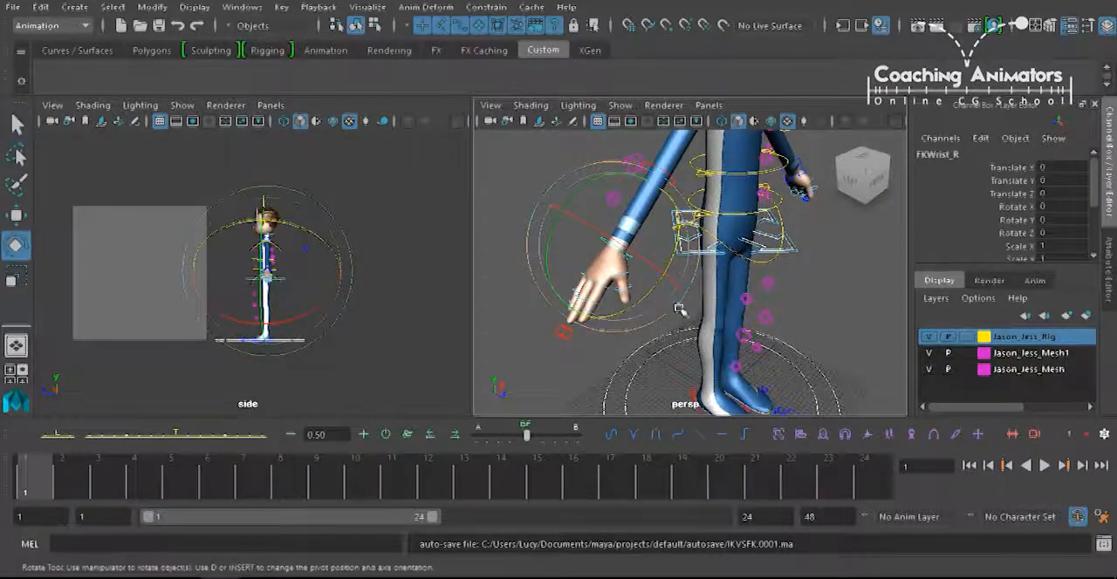
left_click_drag(680, 308, 708, 366, "alt")
left_click(710, 377)
left_click(690, 386)
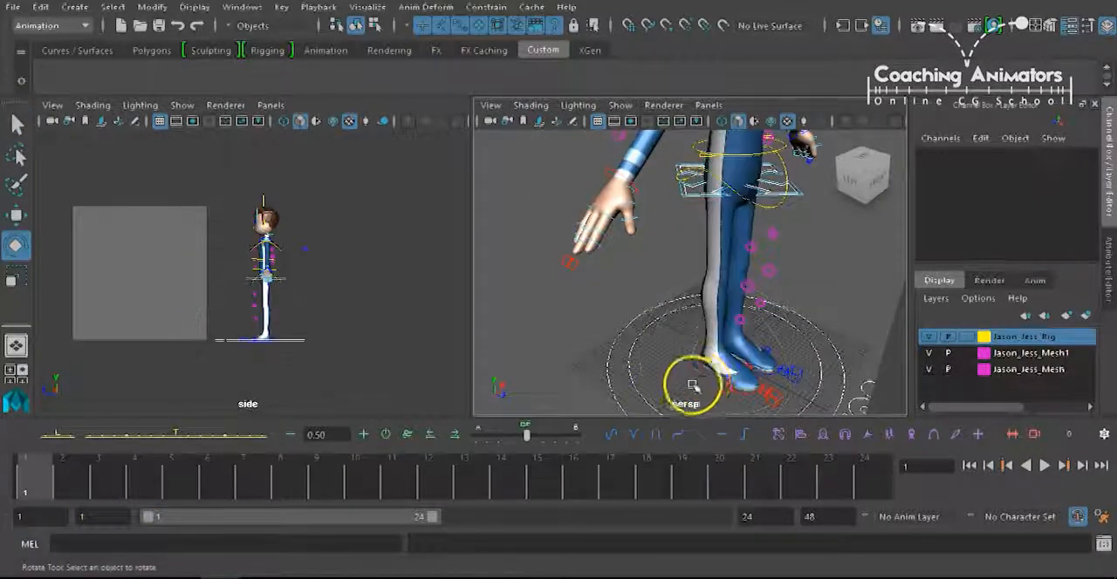
left_click(716, 390)
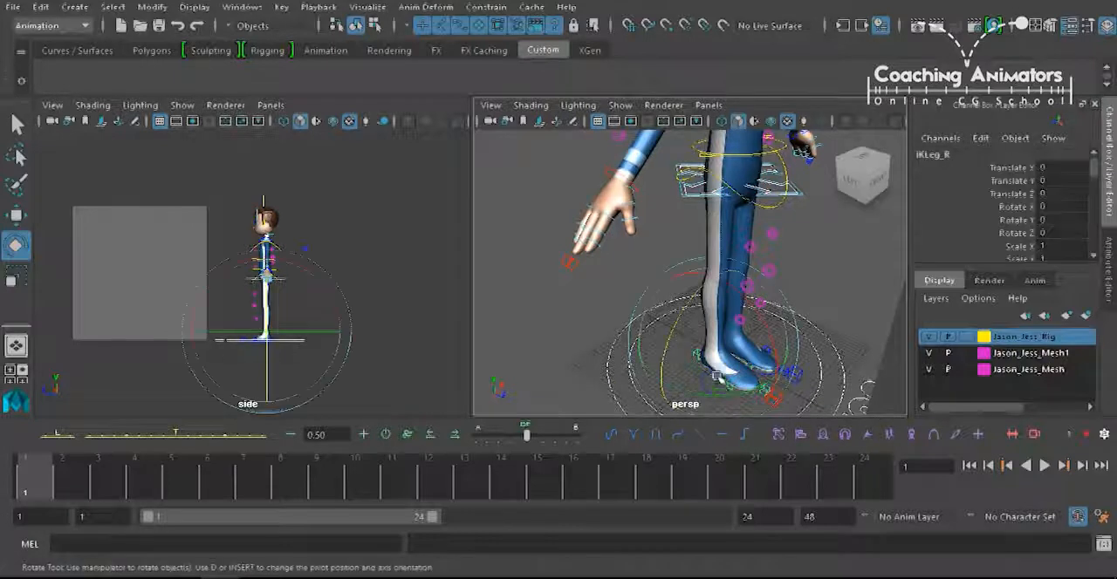
key("w")
left_click_drag(716, 293, 717, 255)
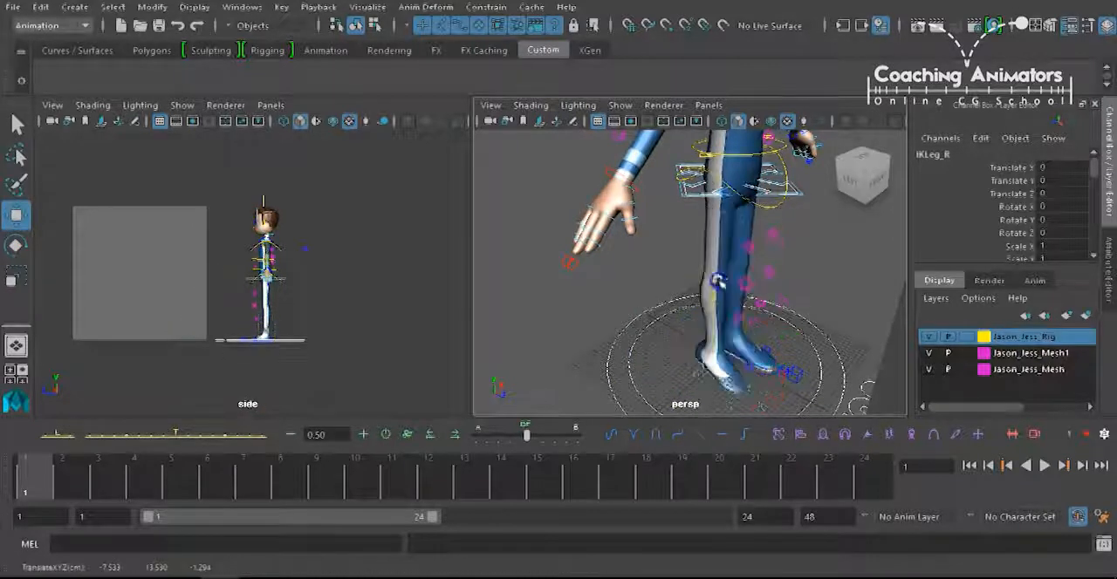
key("ctrl+z")
left_click(800, 241)
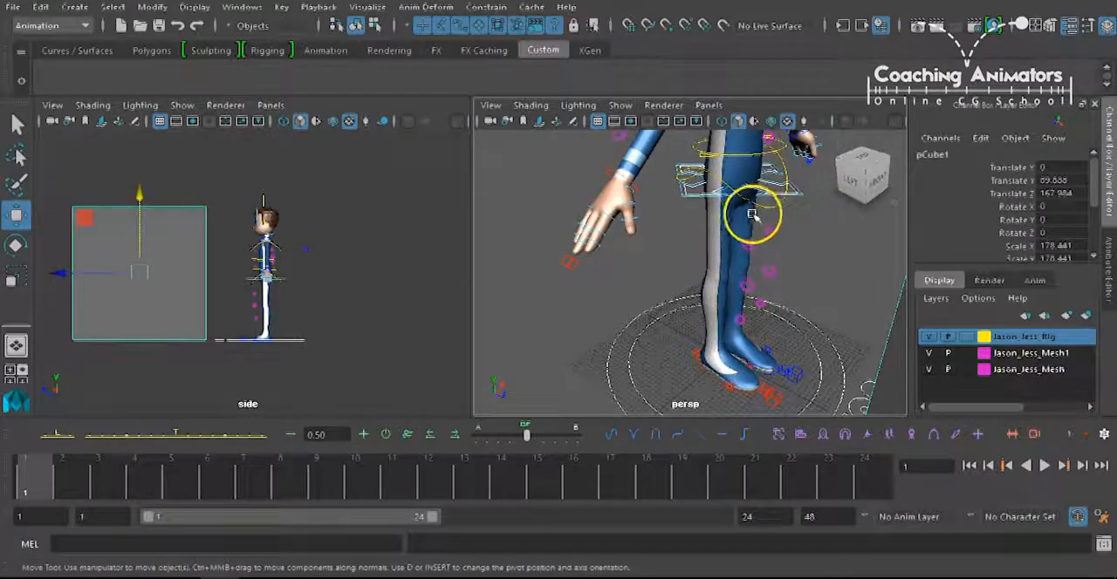
left_click_drag(766, 206, 719, 281, "alt")
right_click_drag(719, 282, 740, 281, "alt")
middle_click_drag(740, 281, 745, 264, "alt")
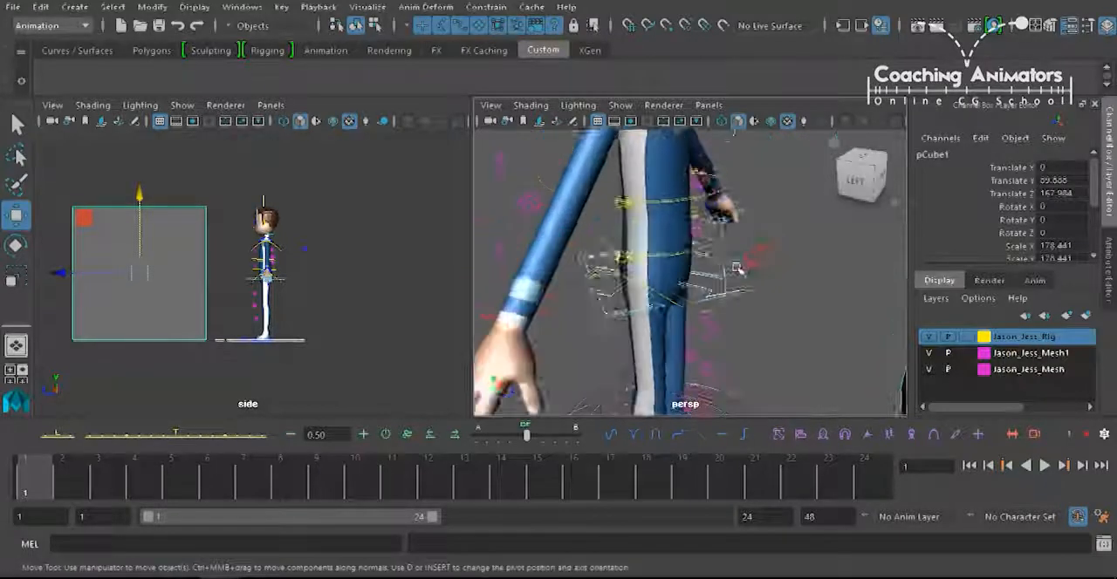
Try moving the hips vertically with the gimbal_COG_ctrl control while the right arm is in FK, undoing each move.
right_click_drag(745, 264, 738, 269, "alt")
left_click_drag(739, 269, 711, 288)
middle_click_drag(726, 286, 720, 268, "alt")
left_click_drag(721, 271, 722, 264, "alt")
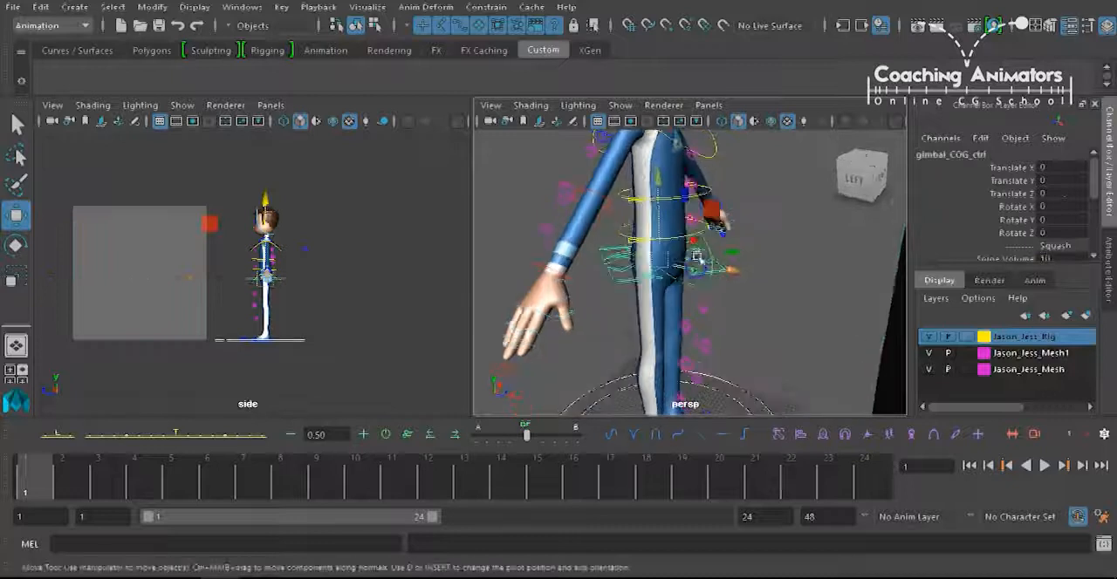
left_click_drag(658, 220, 661, 260)
key("ctrl+z")
middle_click_drag(675, 327, 669, 284, "alt")
right_click_drag(668, 285, 672, 266, "alt")
left_click_drag(671, 267, 671, 246, "alt")
key("ctrl+z")
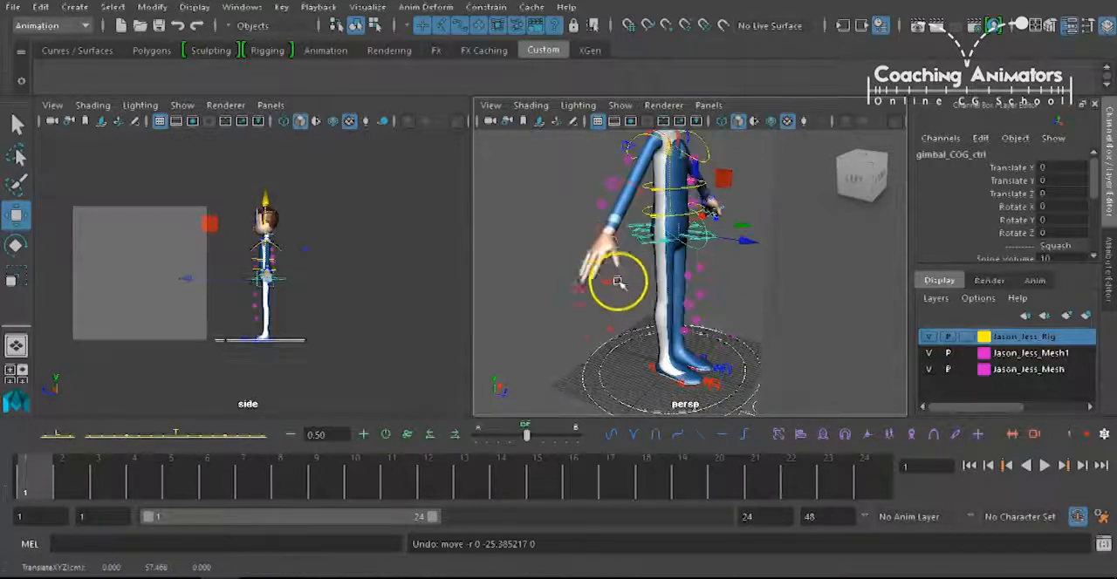
Switch the right arm to IK through the FK_IK blend on the Fingers_R control.
left_click(580, 289)
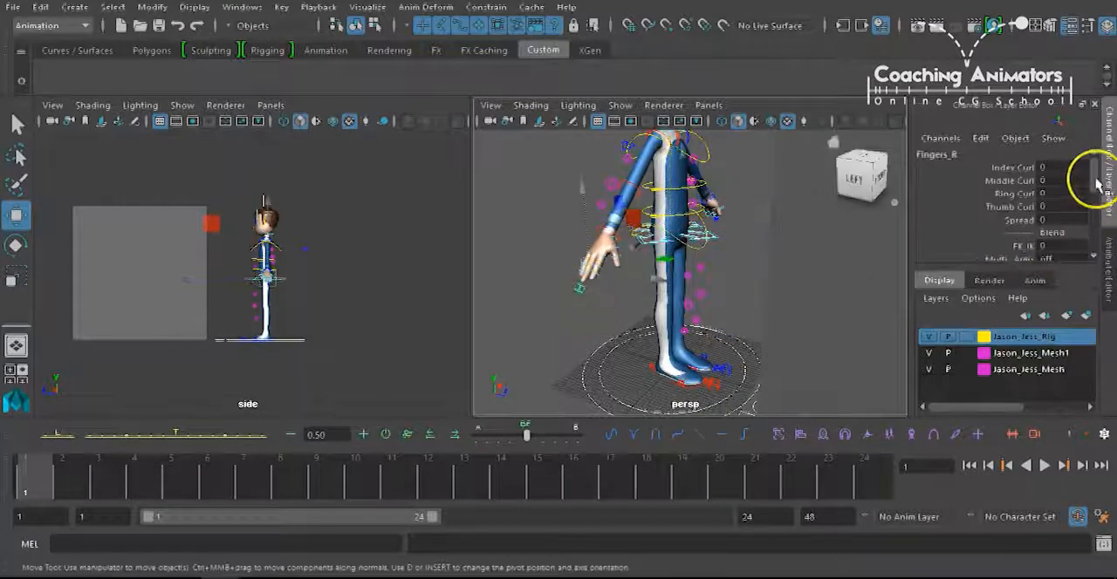
left_click_drag(1093, 179, 1095, 187)
left_click(1058, 217)
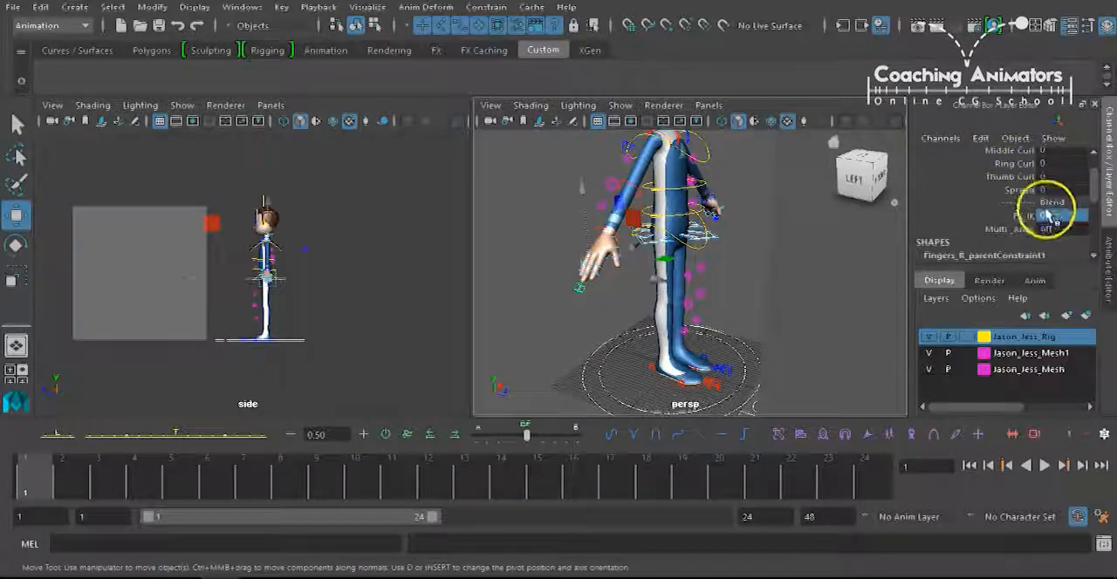
key("Return")
left_click(635, 304)
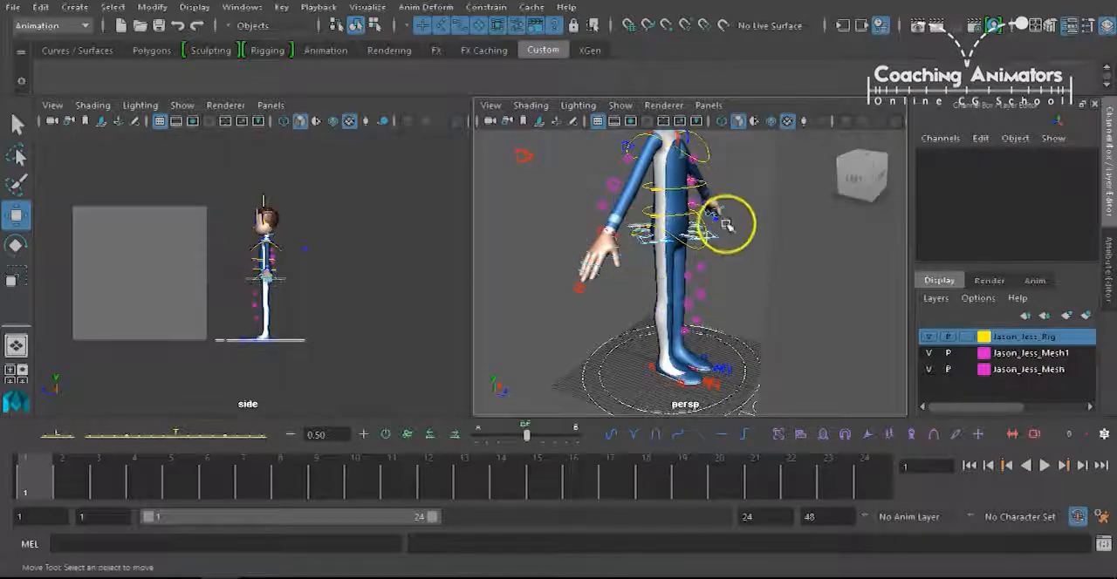
Try lowering the body with the gimbal_COG_ctrl control while the right arm is in IK, undoing each move.
left_click(717, 234)
left_click_drag(684, 183, 665, 200)
key("ctrl+z")
left_click(718, 267)
left_click(713, 234)
left_click_drag(665, 186, 669, 214)
key("ctrl+z")
Lower the body into a crouch with the gimbal_COG_ctrl control, to a Translate Y of -1.124.
left_click(718, 242)
left_click(677, 172)
left_click(716, 240)
left_click_drag(664, 137, 663, 164)
left_click_drag(694, 225, 714, 277, "alt")
right_click_drag(716, 277, 760, 262, "alt")
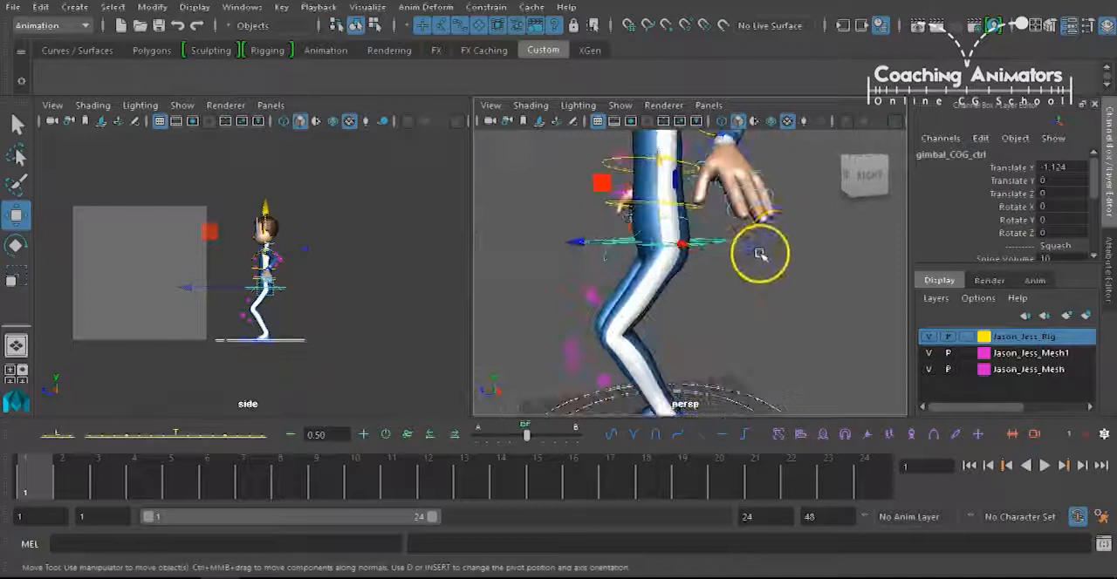
Set the FK_IK blend on the Fingers_L control to 0 to switch the left arm to FK.
left_click(773, 238)
left_click_drag(771, 284, 795, 241, "alt")
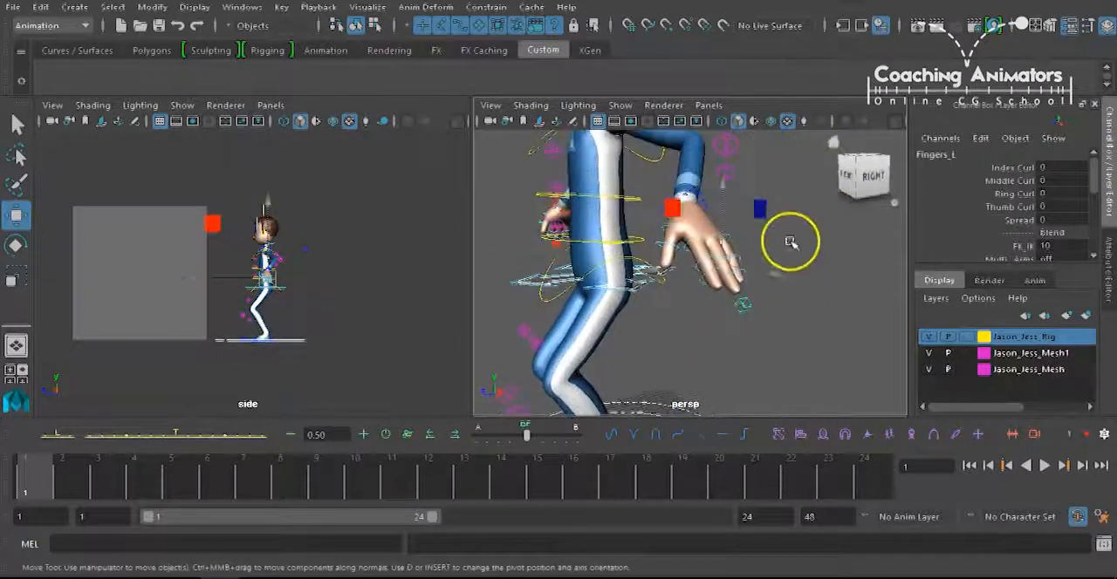
double_click(1070, 246)
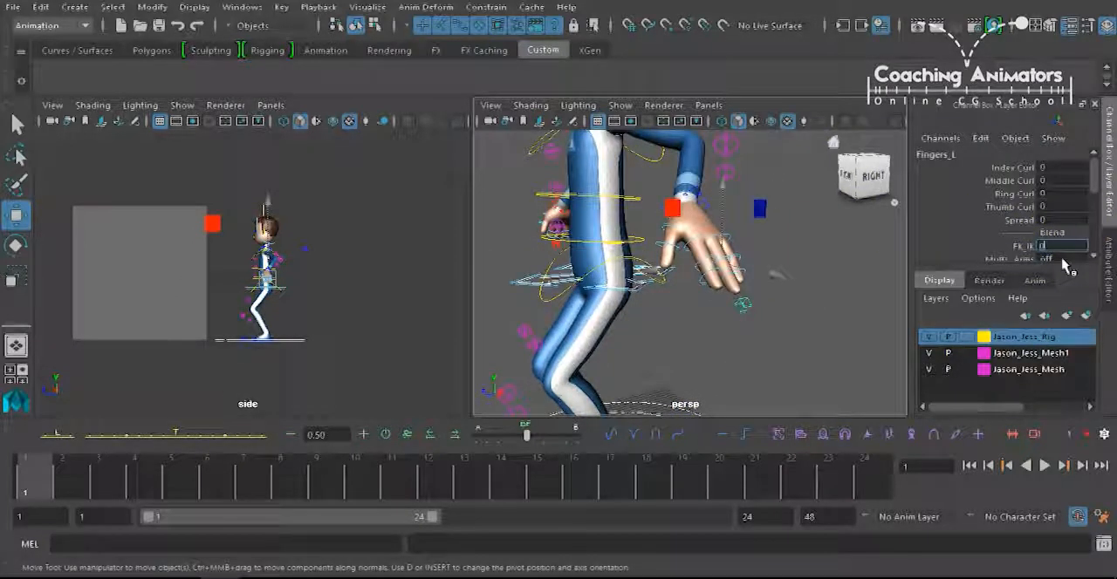
type("0")
key("Return")
Try moving the crouched body vertically with the gimbal_COG_ctrl control to compare both arms, and undo the move.
left_click_drag(637, 233, 634, 266, "alt")
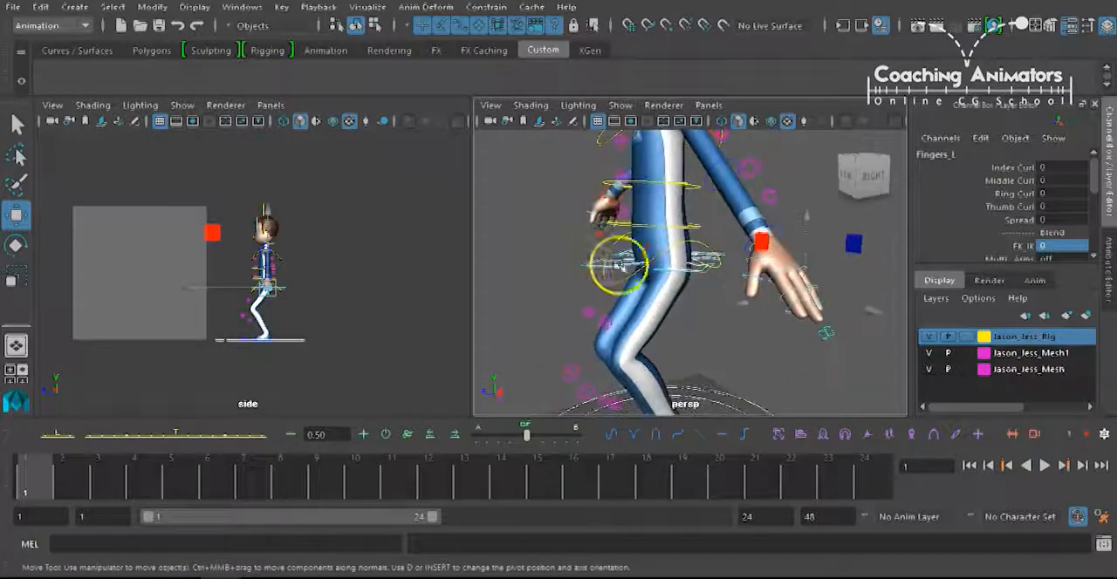
left_click(588, 269)
right_click_drag(600, 273, 632, 220, "alt")
left_click_drag(666, 203, 661, 246)
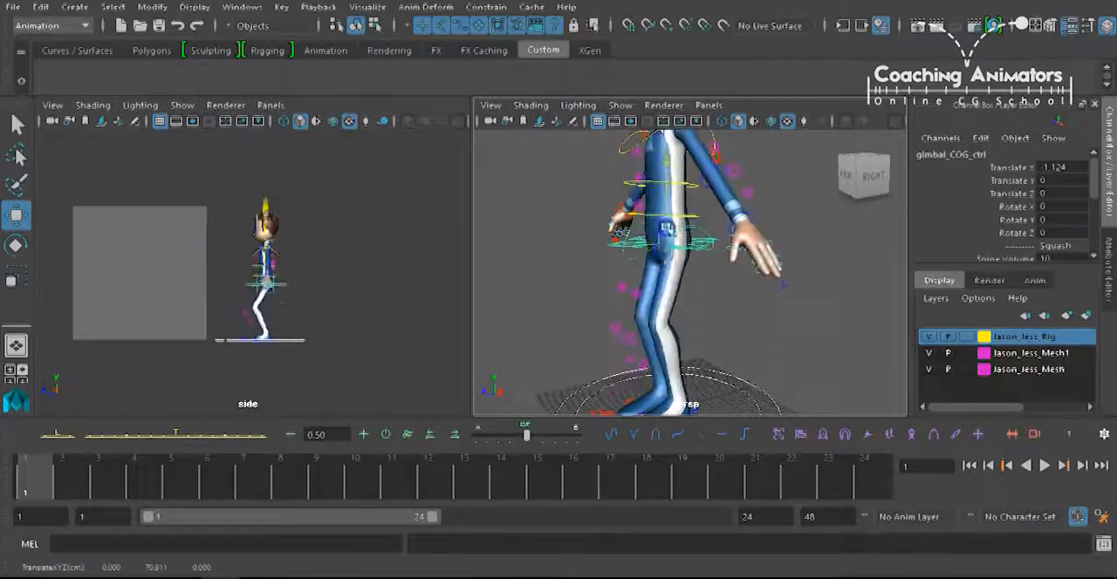
left_click_drag(675, 143, 684, 137)
key("ctrl+z")
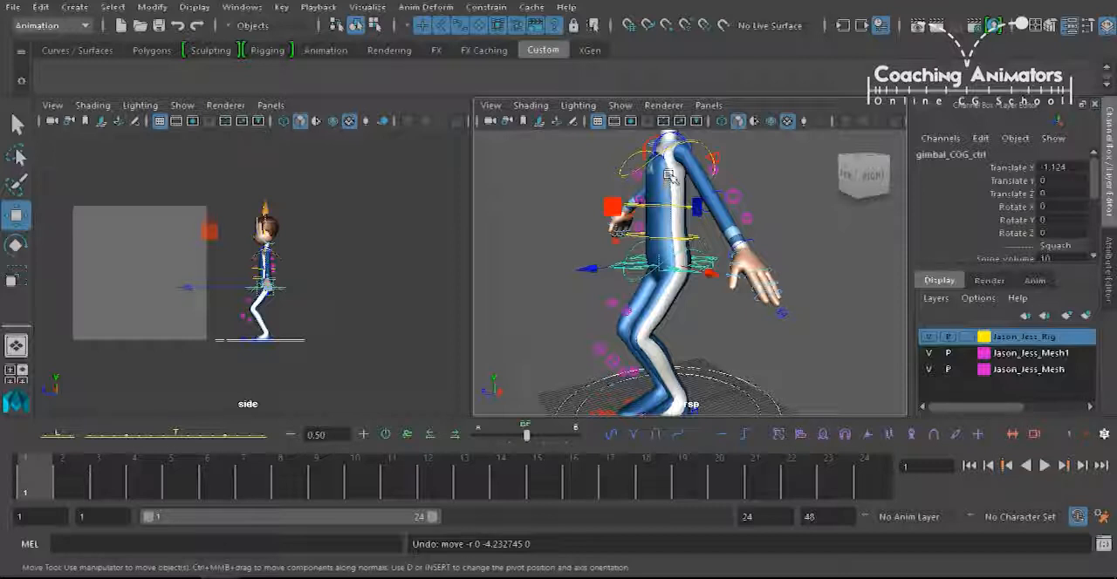
Try moving the right hand with the IKArm_R control and undo the move.
left_click_drag(668, 174, 696, 242, "alt")
scroll(696, 241, "up", 5)
middle_click_drag(673, 245, 729, 326, "alt")
left_click(671, 289)
key("f")
left_click_drag(669, 279, 743, 306, "alt")
scroll(743, 306, "down", 5)
left_click_drag(676, 312, 731, 308, "alt")
middle_click_drag(664, 274, 620, 289, "alt")
left_click_drag(624, 288, 593, 281)
key("ctrl+z")
left_click_drag(751, 272, 711, 316, "alt")
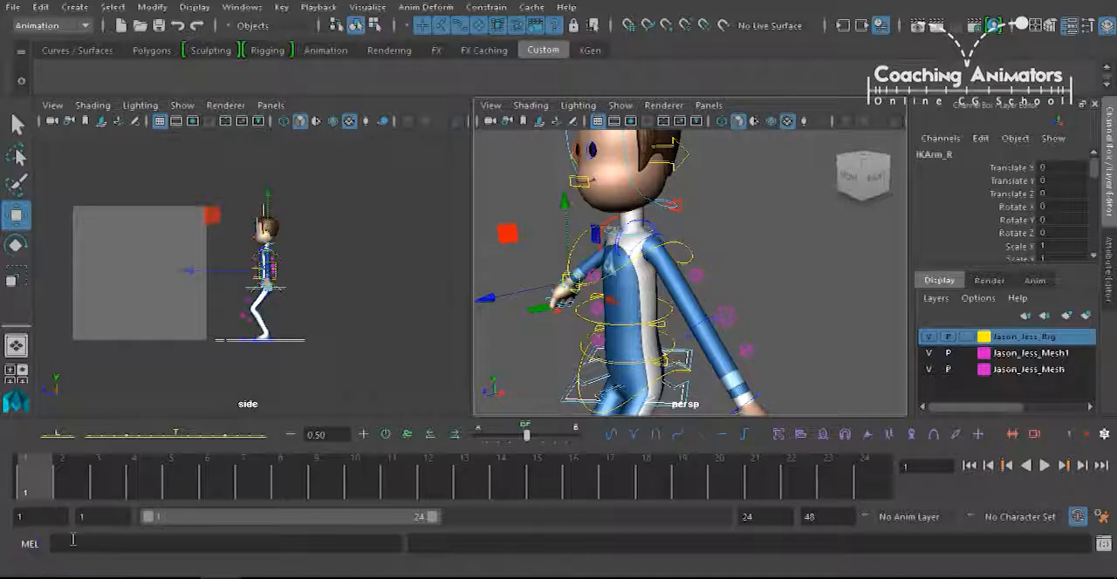
left_click_drag(620, 314, 678, 338, "alt")
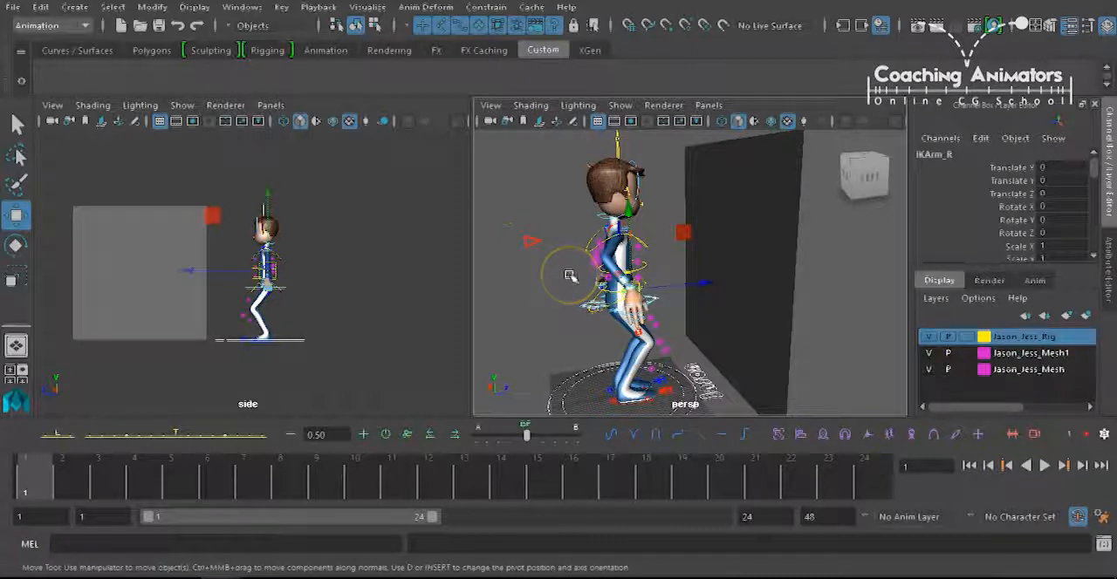
left_click_drag(569, 221, 548, 269, "alt")
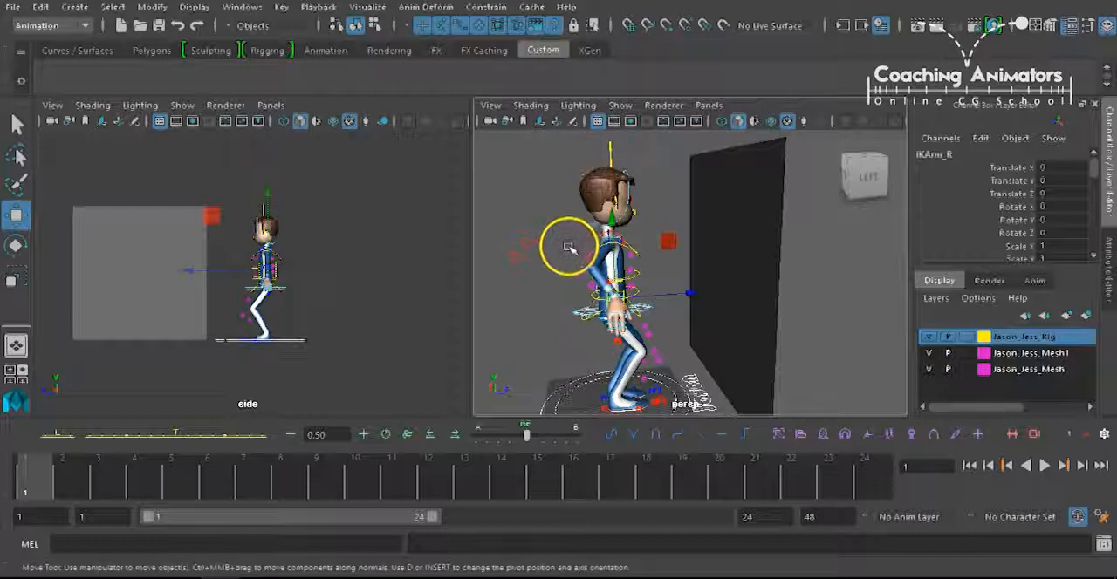
scroll(687, 213, "down", 3)
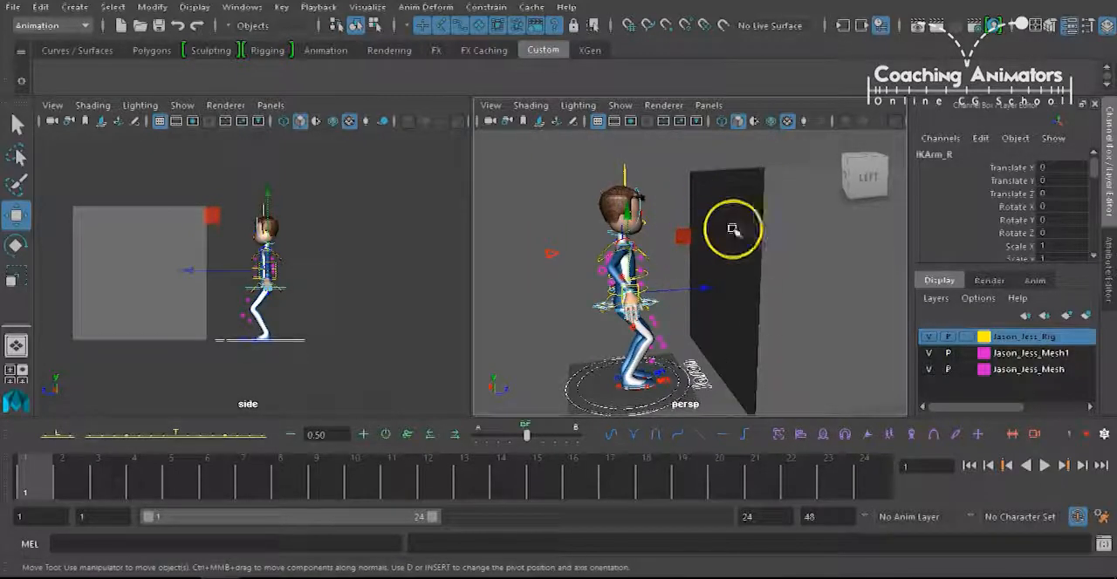
middle_click_drag(642, 227, 639, 209, "alt")
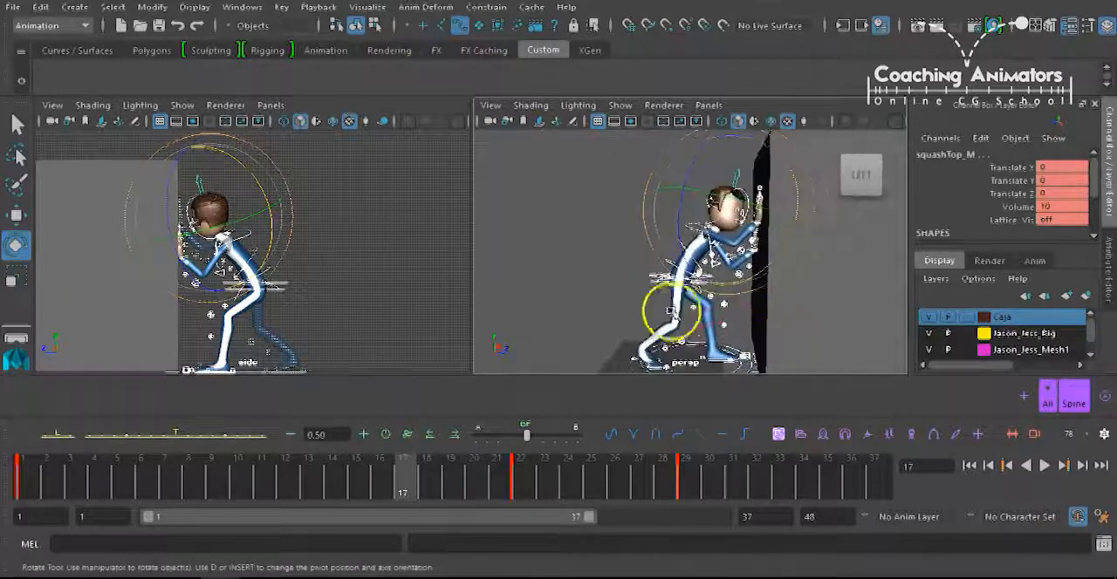
Go to frame 1, clear the selection and hide the rig's control curves in the perspective viewport.
left_click(34, 480)
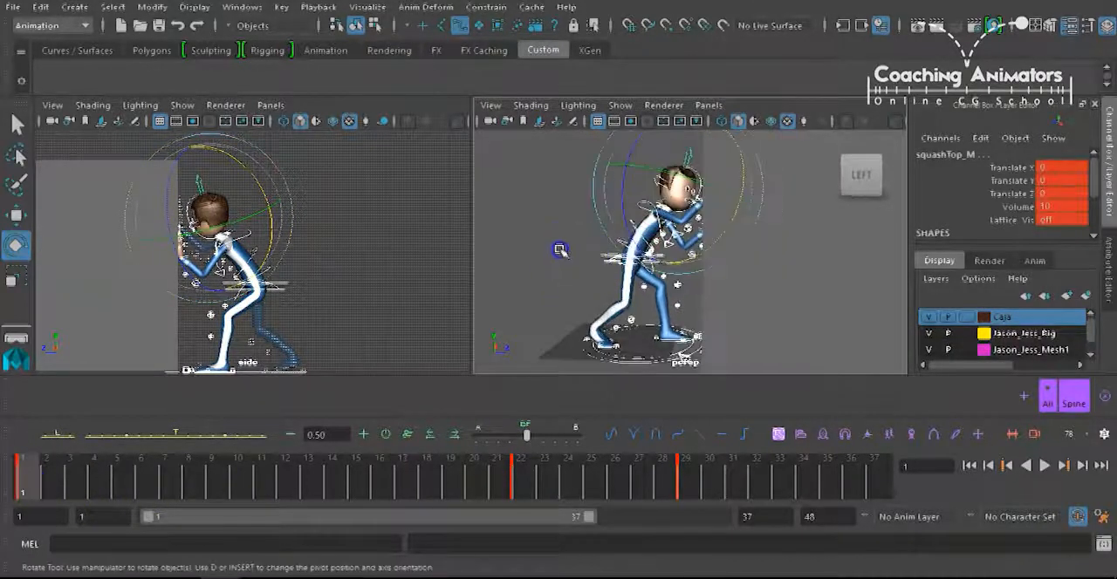
left_click(559, 247)
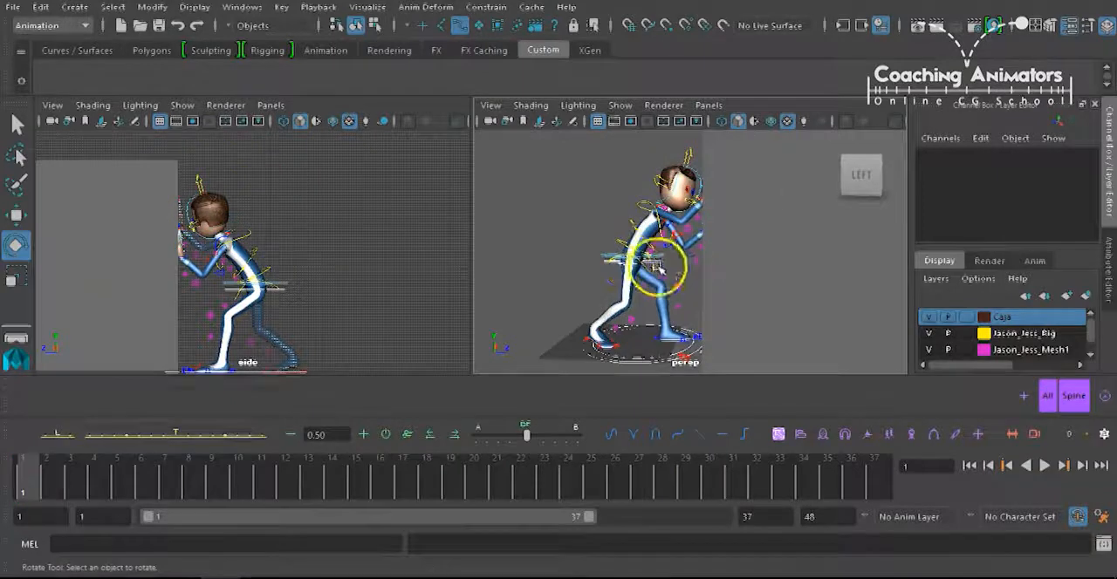
left_click(705, 104)
left_click(622, 122)
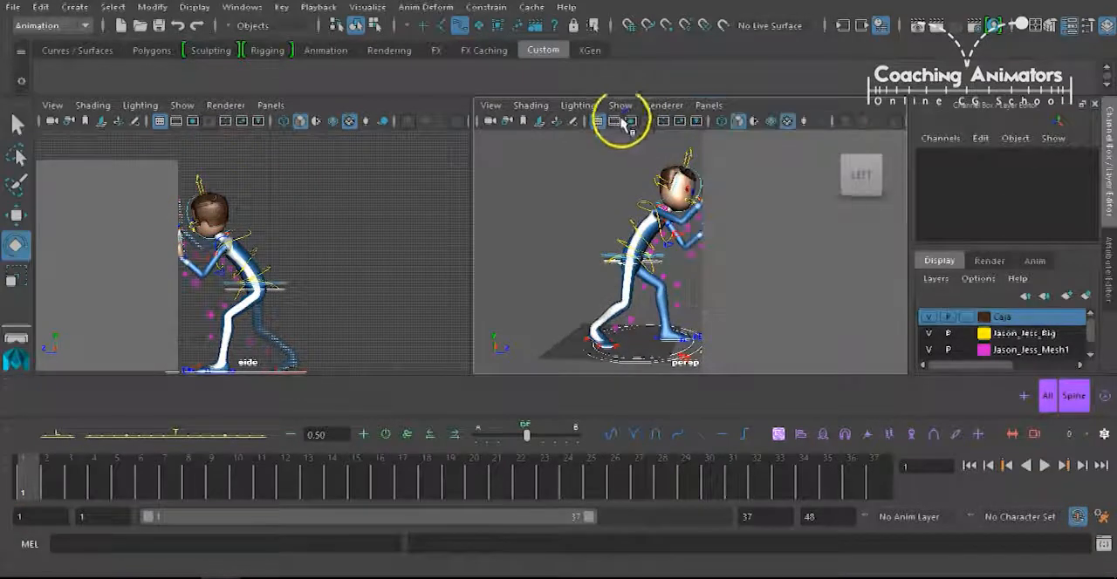
left_click(619, 104)
left_click(669, 40)
left_click(634, 105)
left_click(677, 170)
left_click_drag(680, 234, 682, 267, "alt")
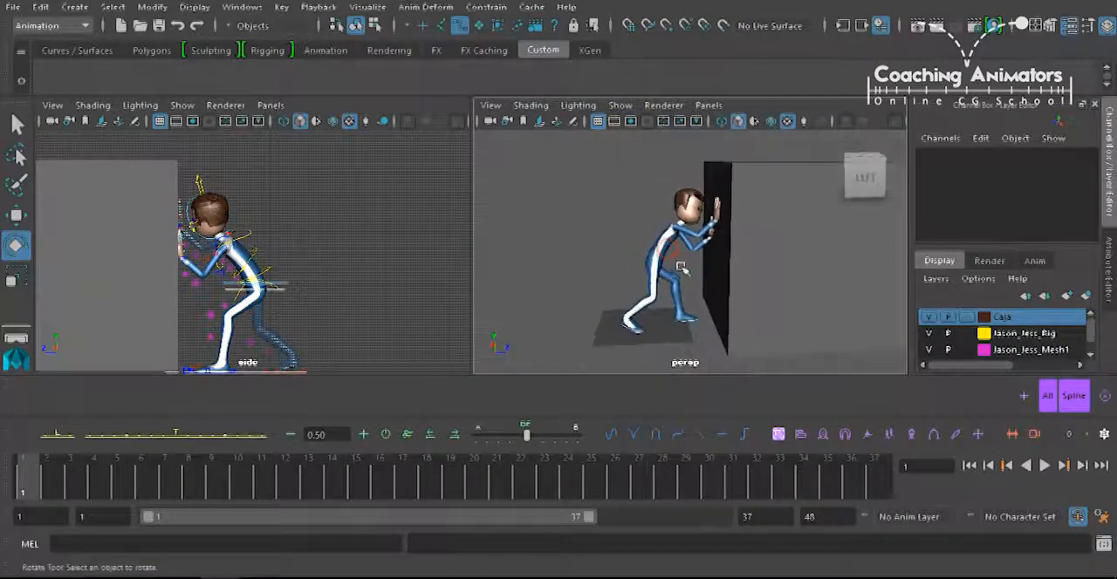
Scrub through the timeline and back to frame 1, examining the character's pushing pose against the box.
middle_click_drag(55, 476, 756, 437)
left_click_drag(754, 430, 22, 493)
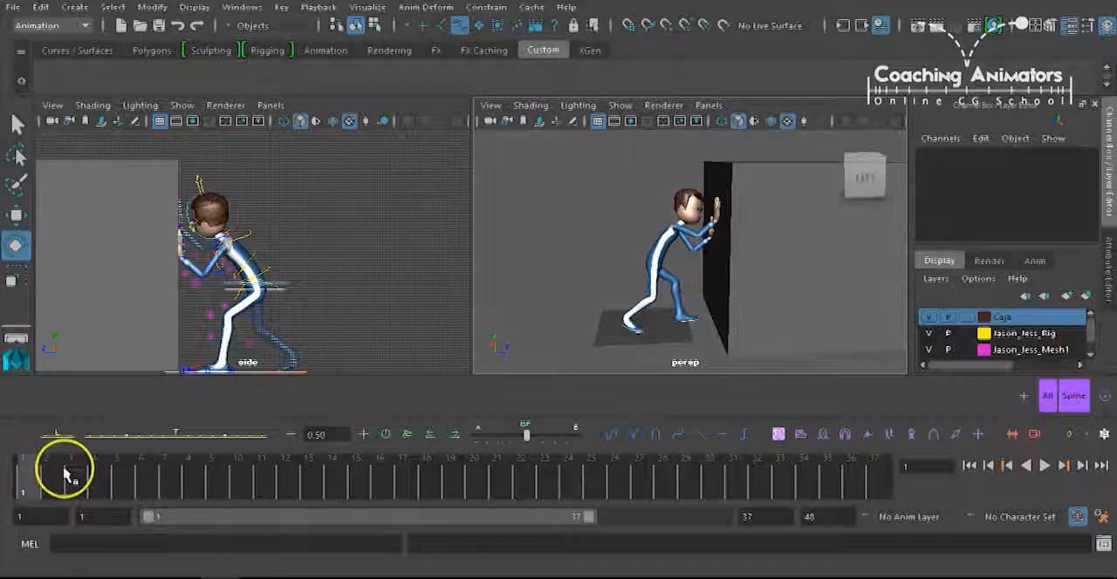
middle_click_drag(670, 270, 659, 268, "alt")
left_click_drag(659, 268, 686, 273, "alt")
right_click_drag(686, 273, 712, 231, "alt")
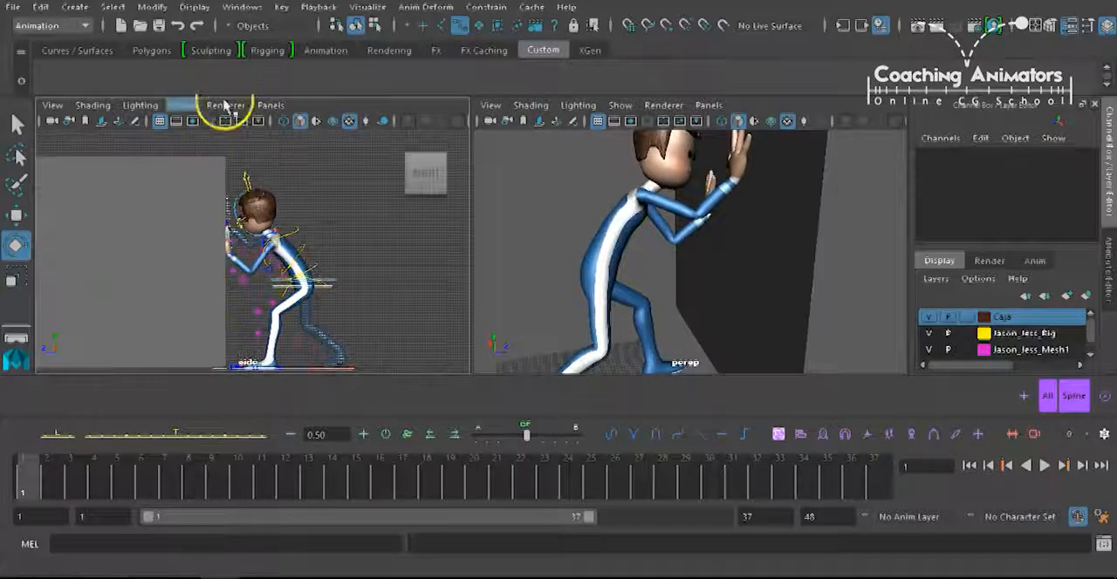
Change the side viewport to the persp camera and frame the character's upper body.
left_click(270, 104)
left_click(463, 124)
left_click_drag(375, 218, 307, 276, "alt")
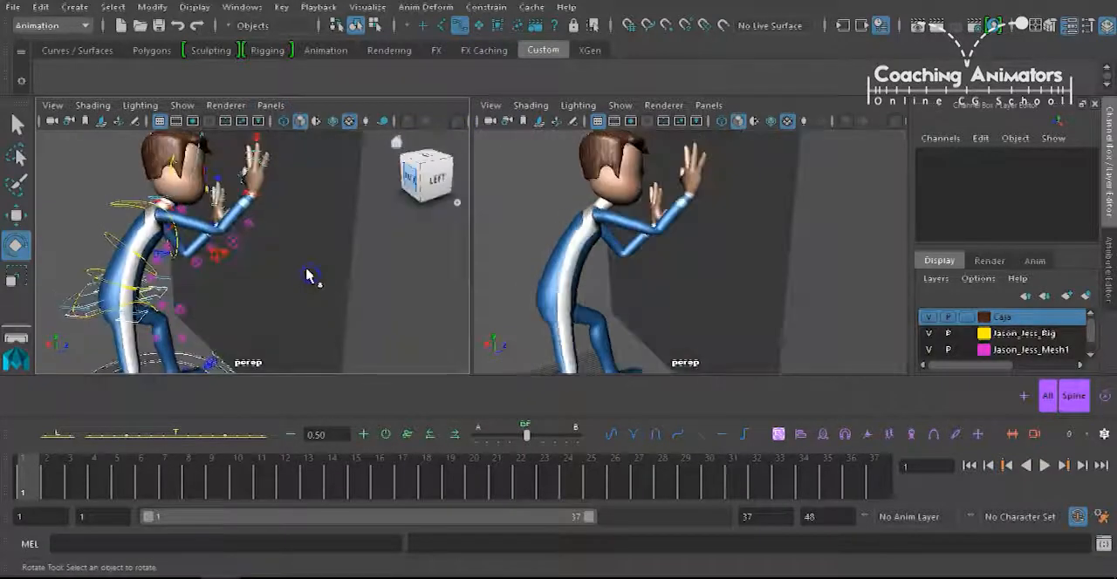
Give the viewport without control curves a new perspective camera and frame the whole character with the box.
left_click(705, 105)
mouse_move(828, 123)
left_click(899, 120)
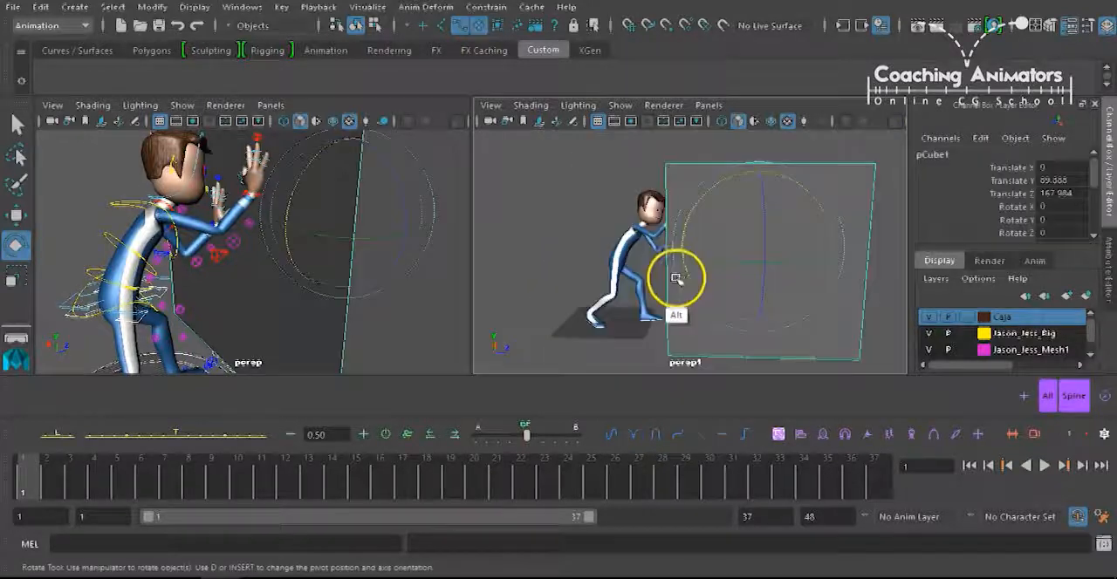
left_click_drag(673, 279, 698, 319, "alt")
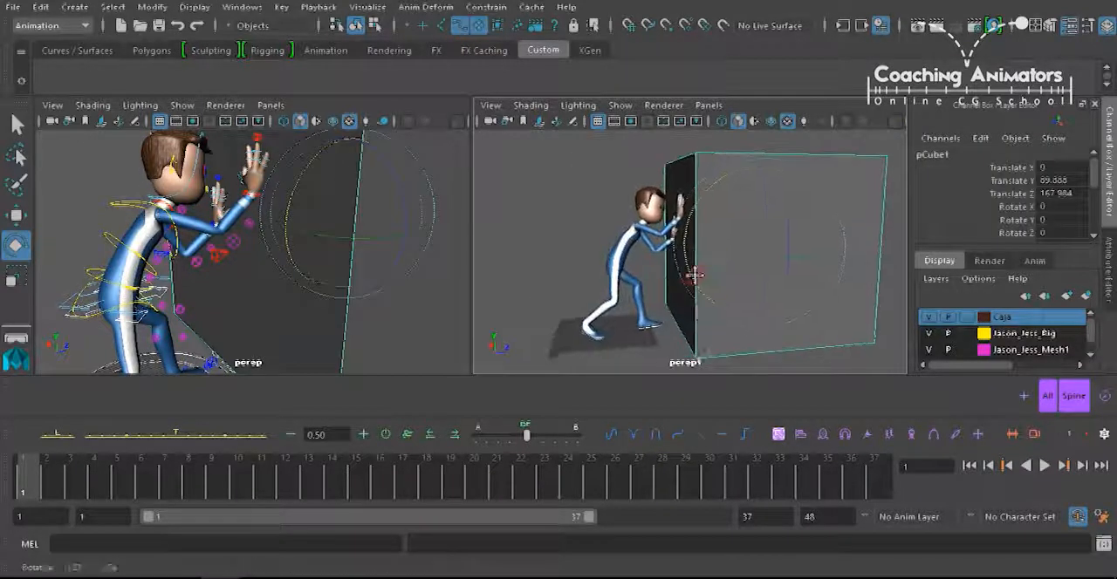
Select the IKArm_R control and examine the right hand's contact with the box from several angles.
left_click(327, 285)
right_click_drag(327, 286, 279, 290, "alt")
left_click_drag(280, 290, 291, 295, "alt")
right_click_drag(274, 262, 349, 254, "alt")
middle_click_drag(349, 254, 343, 321, "alt")
left_click(368, 209)
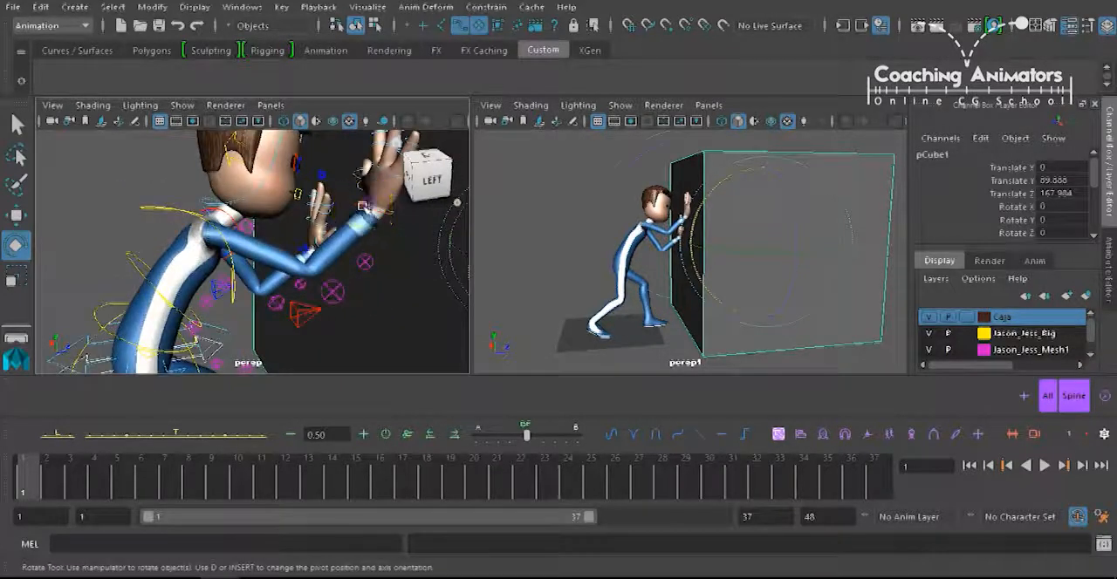
middle_click_drag(336, 236, 319, 265, "alt")
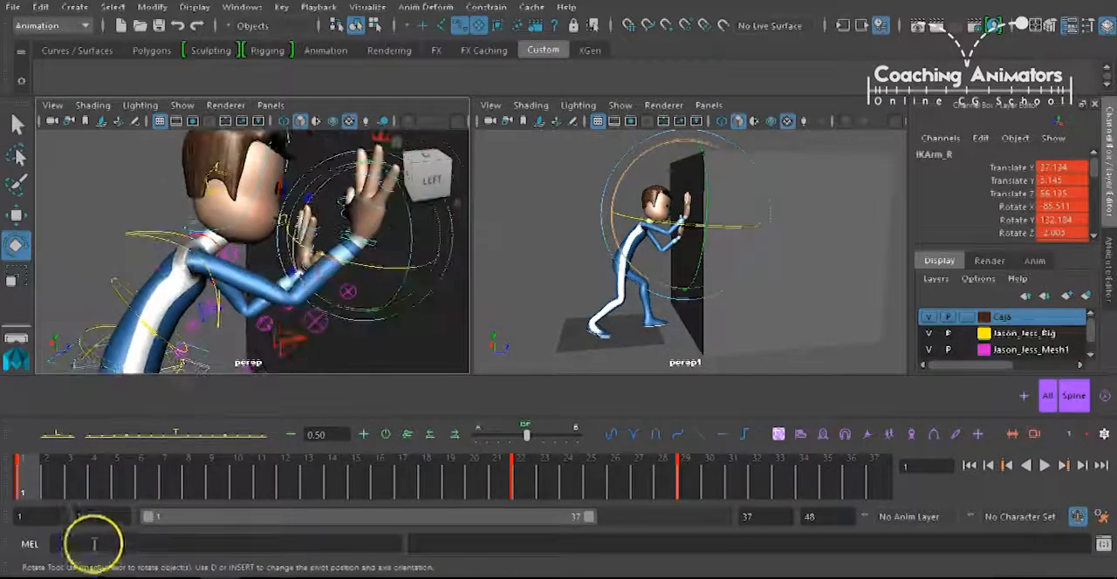
middle_click_drag(292, 309, 274, 261, "alt")
right_click_drag(274, 262, 196, 203, "alt")
left_click_drag(282, 358, 272, 280, "alt")
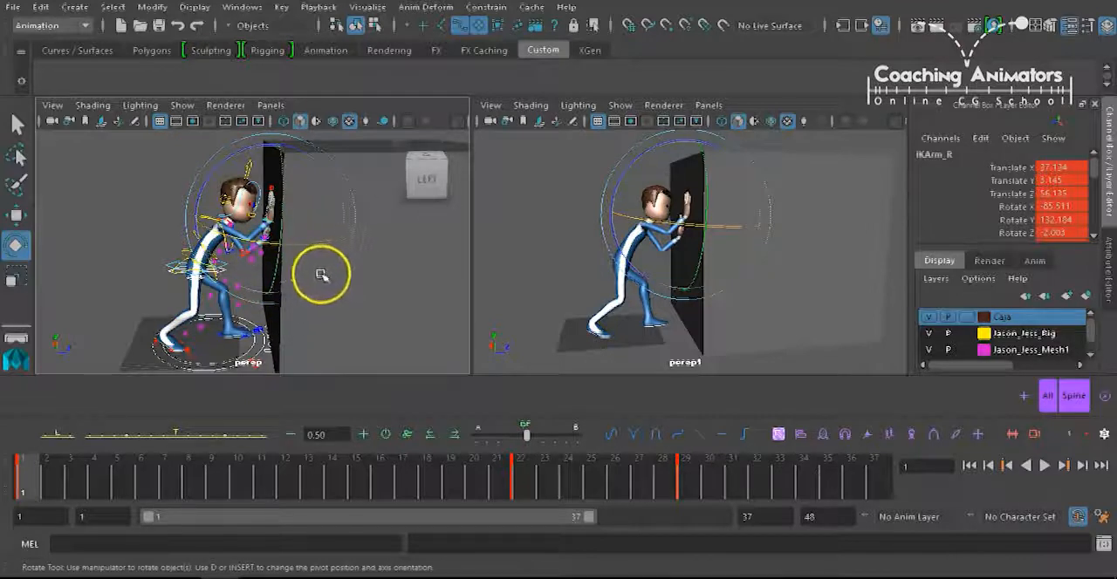
left_click_drag(261, 294, 203, 298, "alt")
left_click(196, 274)
Select all rig controls and set a key on them at frame 10.
left_click(24, 486)
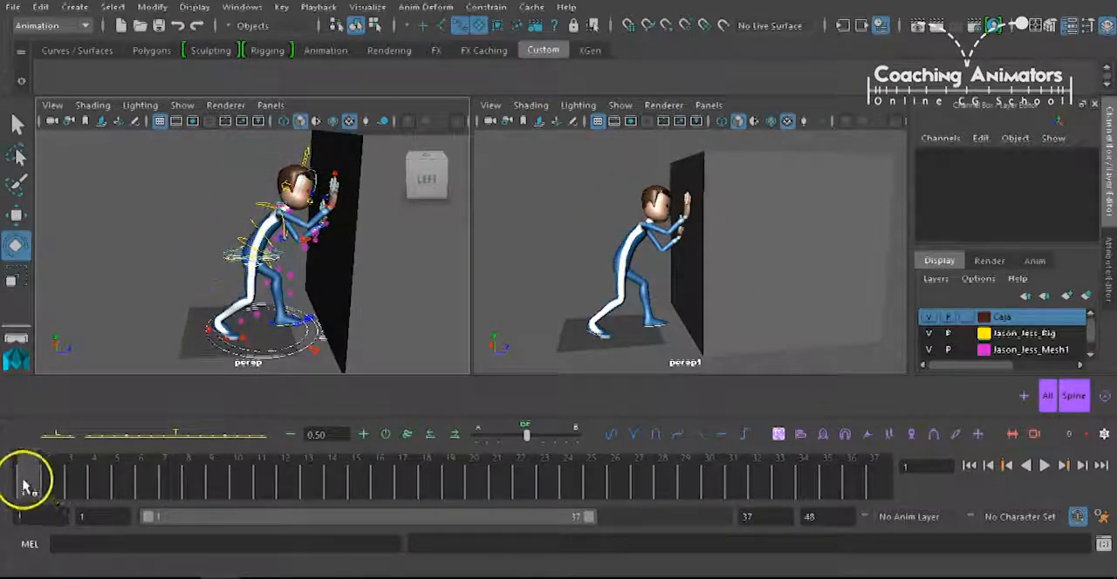
left_click(1049, 396)
left_click(247, 483)
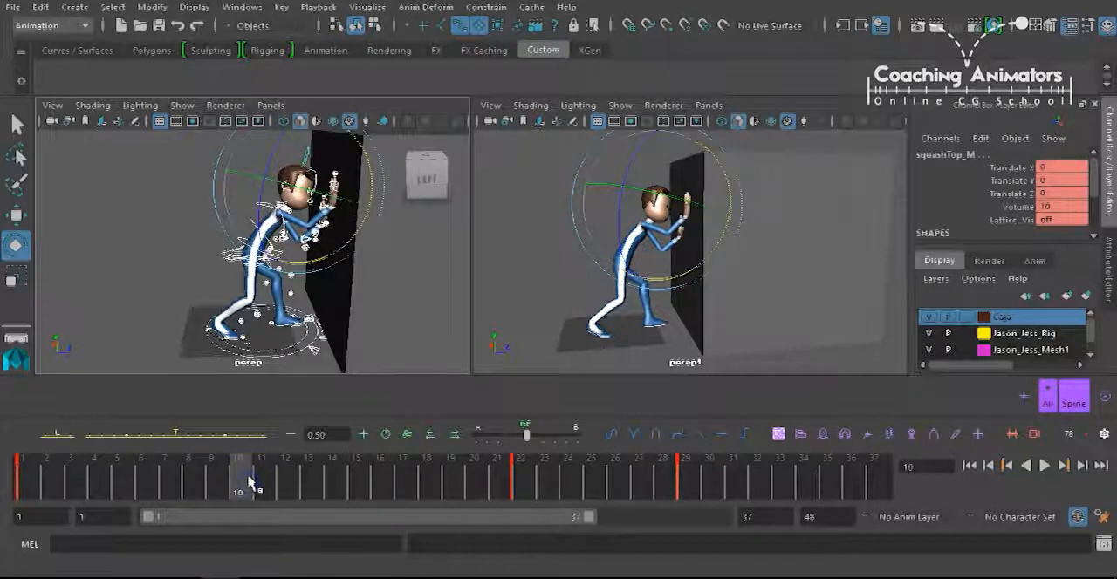
key("s")
Move the body slightly toward the box at frame 10 with the gimbal_COG_ctrl control and scrub through the change.
middle_click_drag(140, 279, 125, 286, "alt")
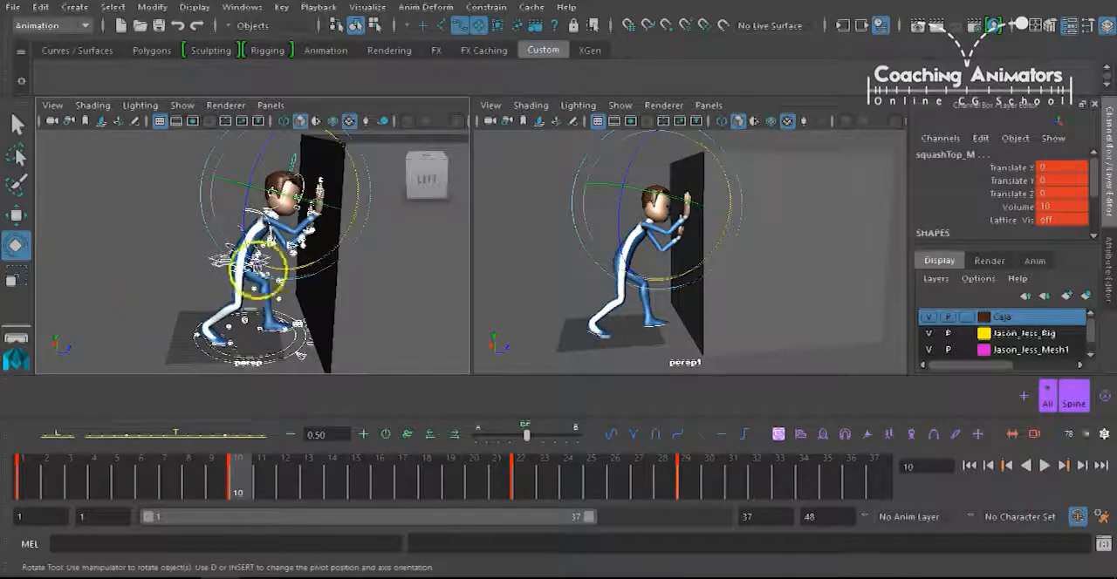
left_click(205, 268)
left_click(249, 272)
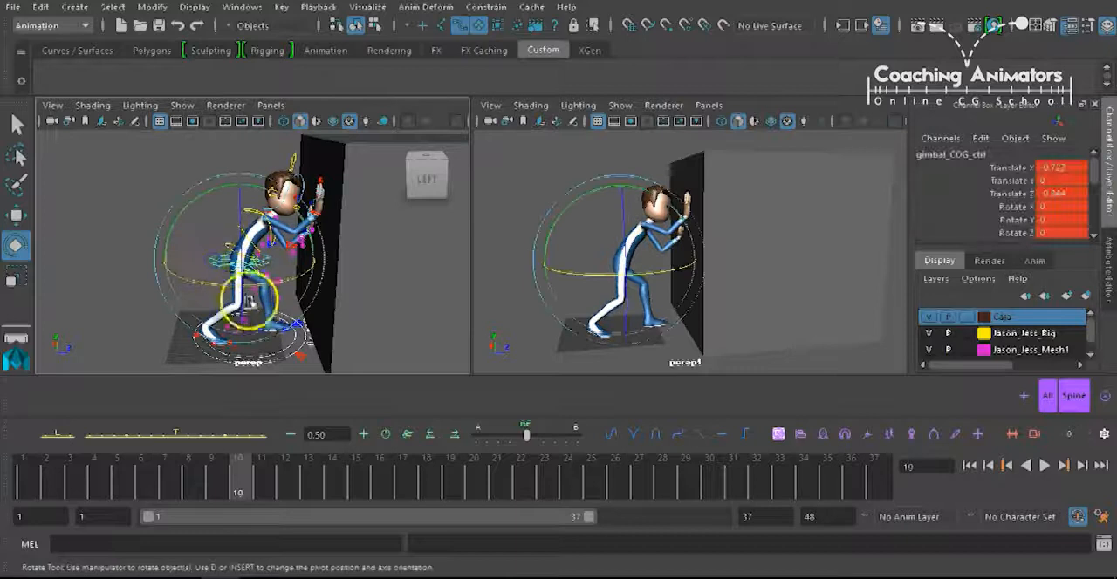
key("w")
left_click(248, 290)
left_click_drag(286, 258, 295, 260)
left_click_drag(138, 481, 241, 470)
Try shifting the body further with the gimbal_COG_ctrl control and undo the move.
middle_click_drag(200, 305, 219, 285, "alt")
left_click(221, 248)
left_click(245, 244)
right_click_drag(282, 261, 394, 207, "alt")
left_click_drag(287, 182, 301, 202)
key("ctrl+z")
Play back and scrub the opening frames to review how the body moves while the hands stay on the box.
right_click_drag(253, 330, 229, 307, "alt")
middle_click_drag(253, 307, 253, 341, "alt")
left_click_drag(229, 471, 20, 489)
key("alt+v")
mouse_move(96, 491)
left_mouse_down()
mouse_move(255, 475)
mouse_move(14, 497)
left_mouse_up()
right_click_drag(264, 298, 267, 316, "alt")
left_click_drag(266, 316, 257, 318, "alt")
left_click_drag(46, 476, 307, 461)
mouse_move(228, 472)
left_mouse_down()
mouse_move(75, 482)
mouse_move(267, 465)
mouse_move(238, 470)
left_mouse_up()
left_click_drag(61, 476, 69, 476)
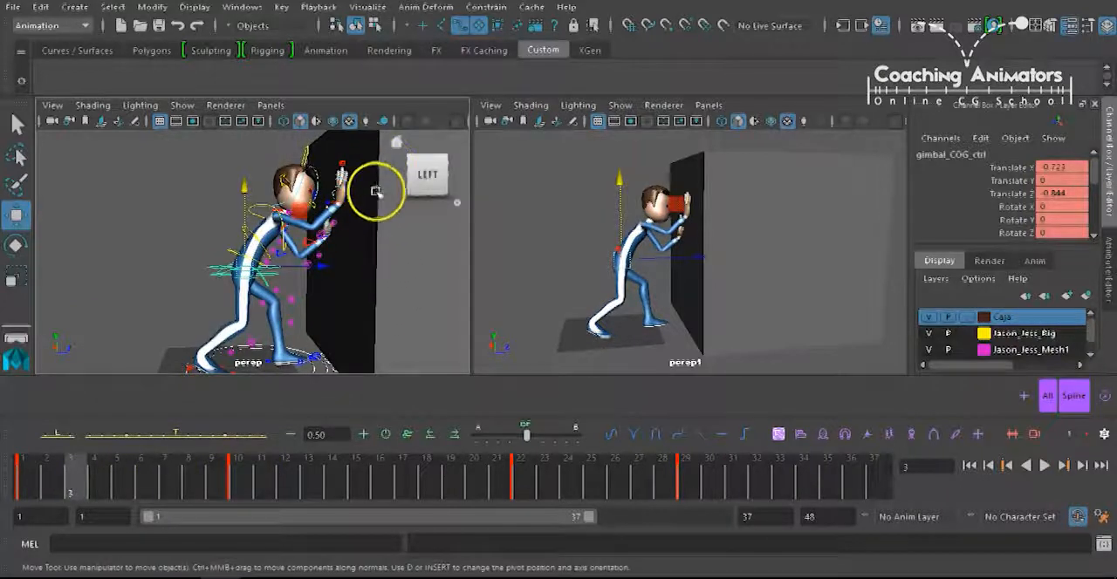
left_click_drag(346, 199, 324, 226)
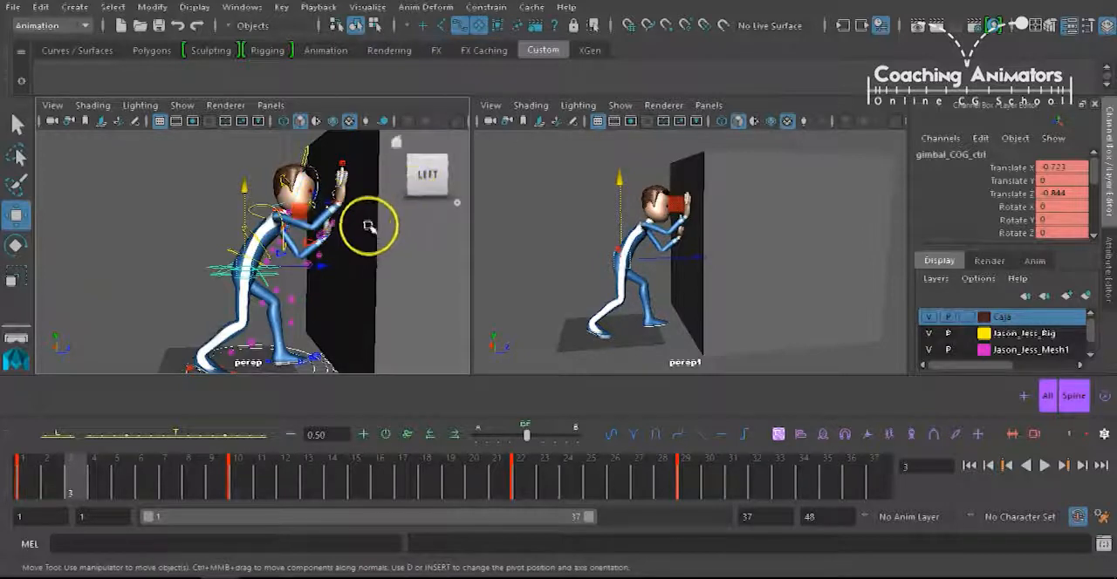
left_click_drag(245, 262, 253, 274)
left_click_drag(347, 203, 330, 199)
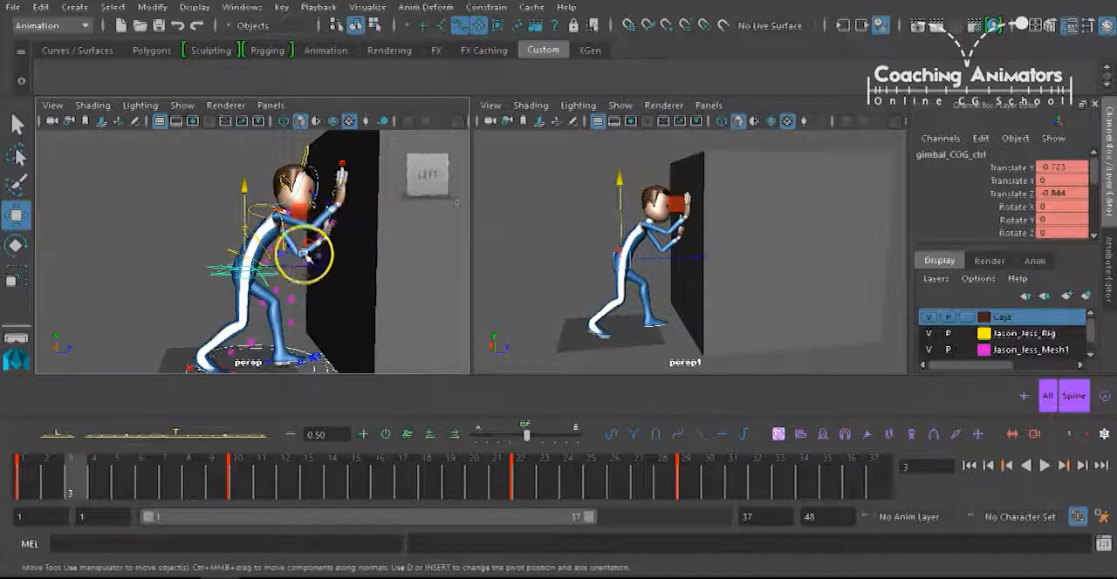
Parent-constrain the right-hand IK control IKArm_R to the box at frame 3, using the box as the driver.
middle_click_drag(347, 199, 324, 215, "alt")
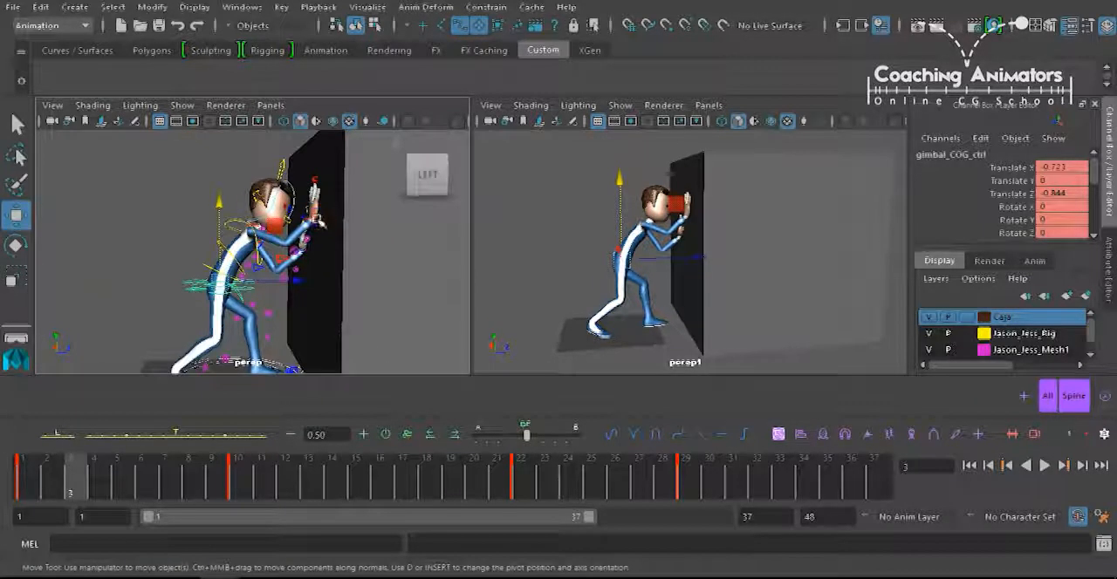
left_click(316, 206)
left_click_drag(341, 233, 314, 255, "alt")
right_click_drag(314, 255, 382, 233, "alt")
left_click(192, 215)
left_click_drag(331, 229, 290, 237, "alt")
left_click(312, 253)
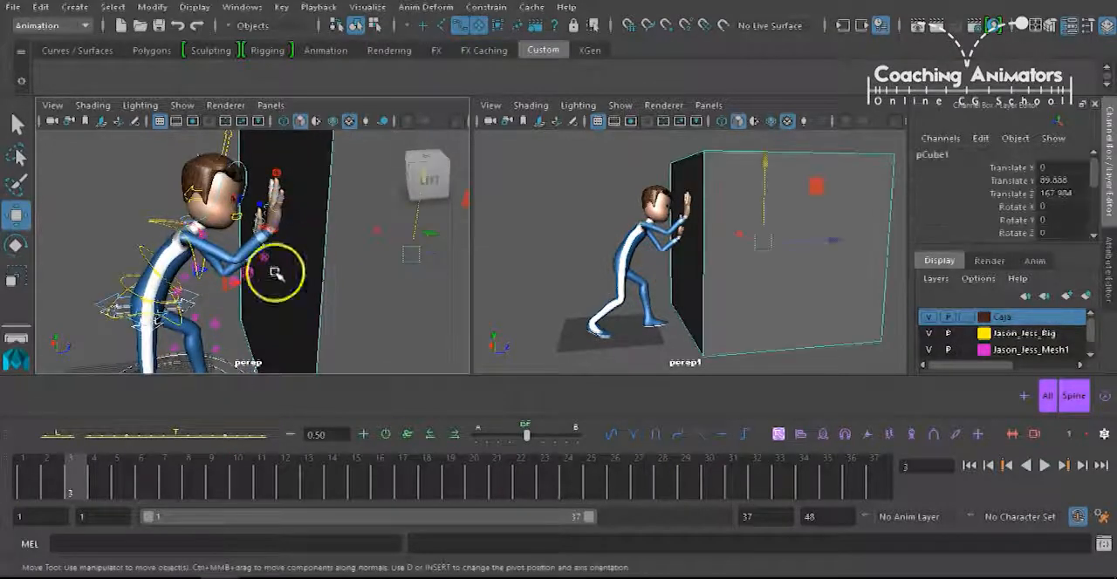
left_click_drag(302, 244, 276, 269, "alt")
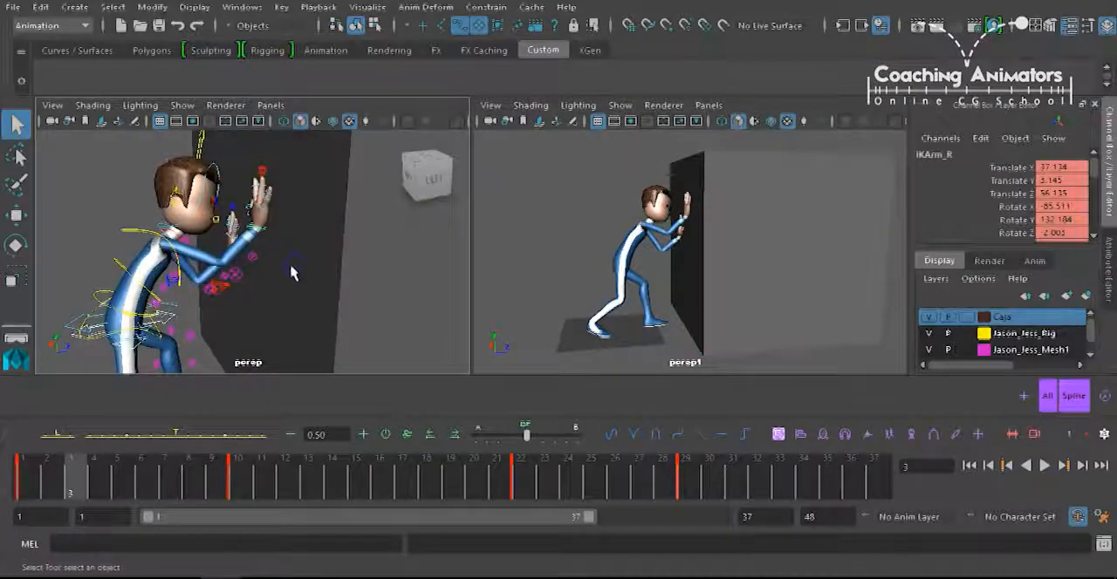
left_click_drag(289, 219, 272, 234, "alt")
left_click(272, 233)
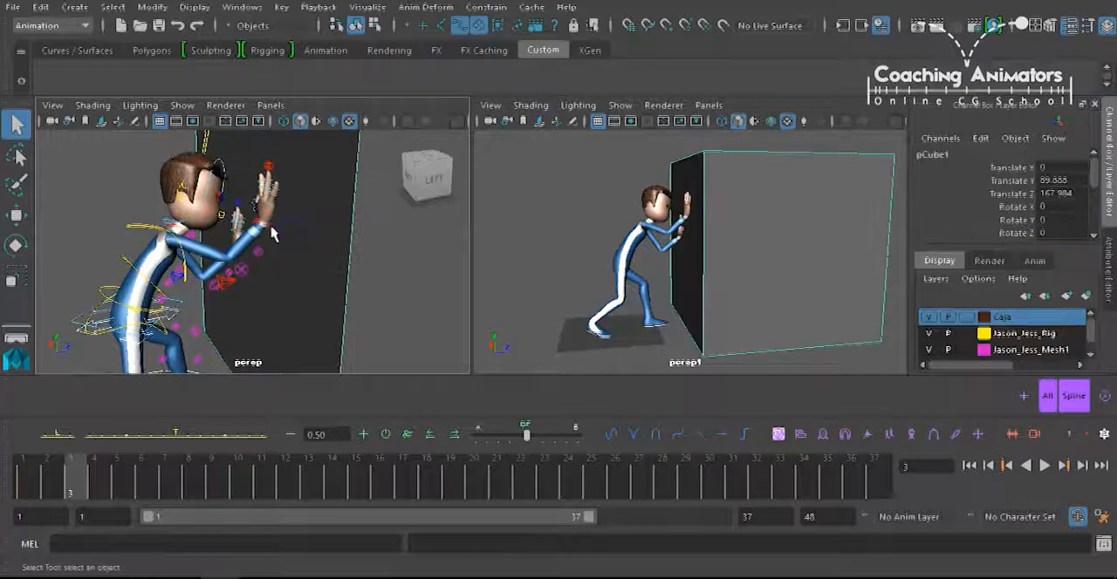
left_click(271, 228)
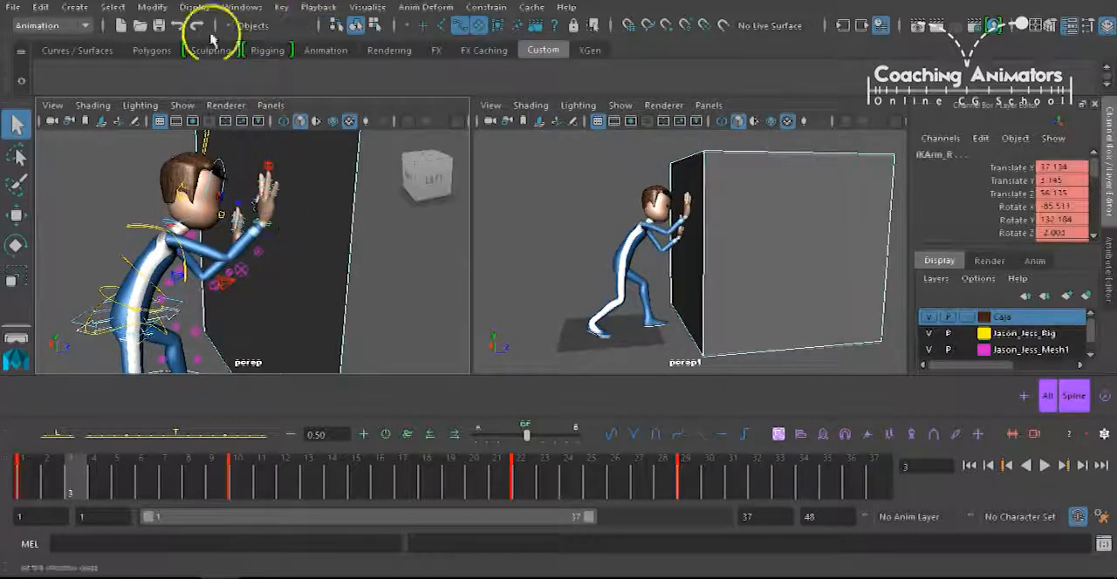
left_click(486, 7)
left_click(501, 47)
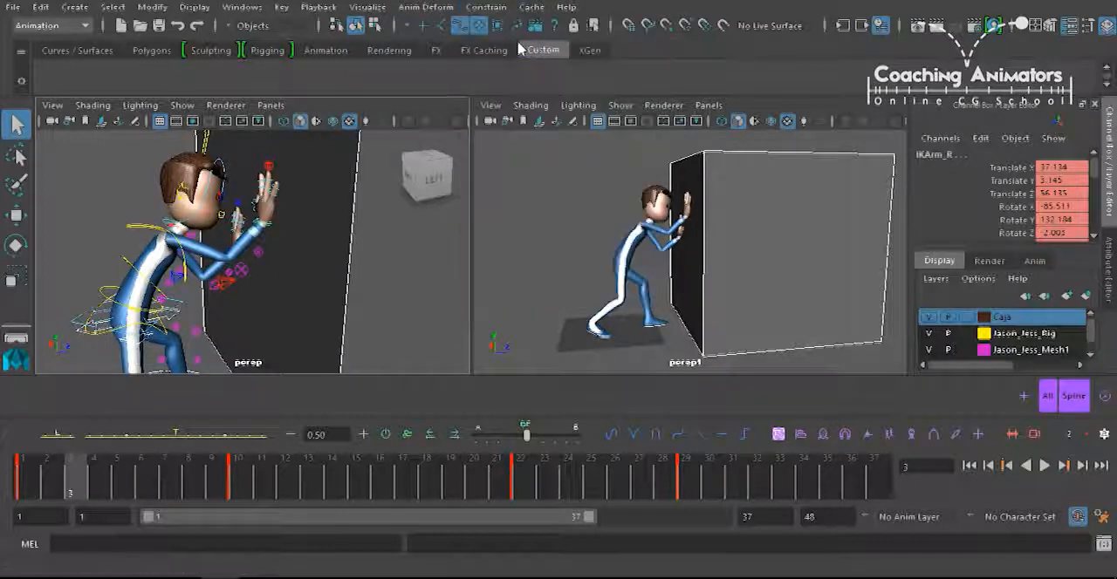
Try moving the box about 14 units along Z to test the constrained hand, and undo the move.
left_click_drag(334, 274, 242, 250, "alt")
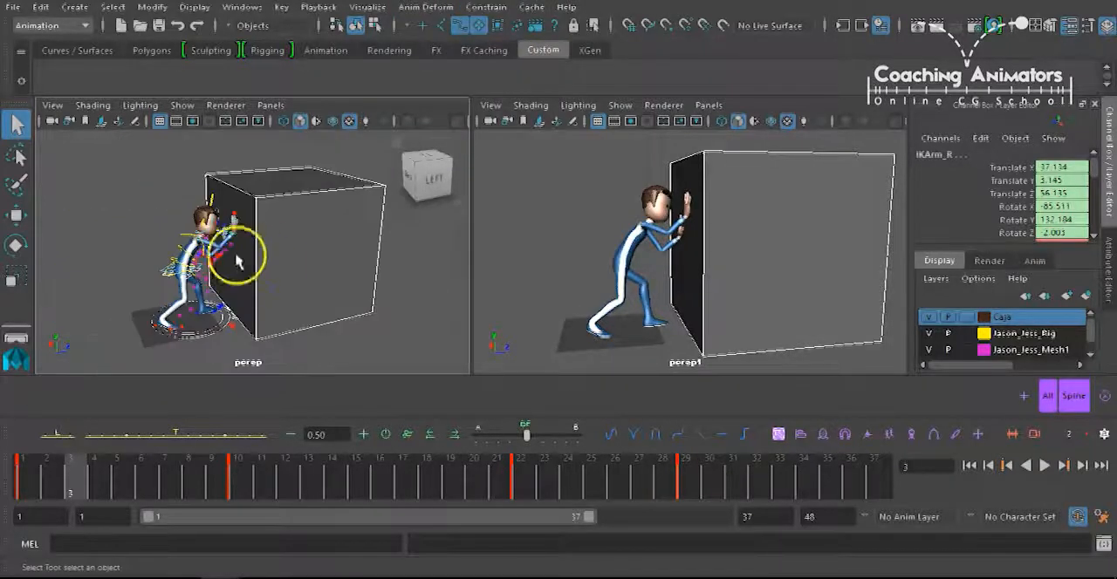
key("w")
left_click(295, 243)
mouse_move(337, 233)
left_mouse_down()
mouse_move(350, 235)
mouse_move(332, 240)
mouse_move(344, 236)
left_mouse_up()
key("ctrl+z")
left_click(270, 254)
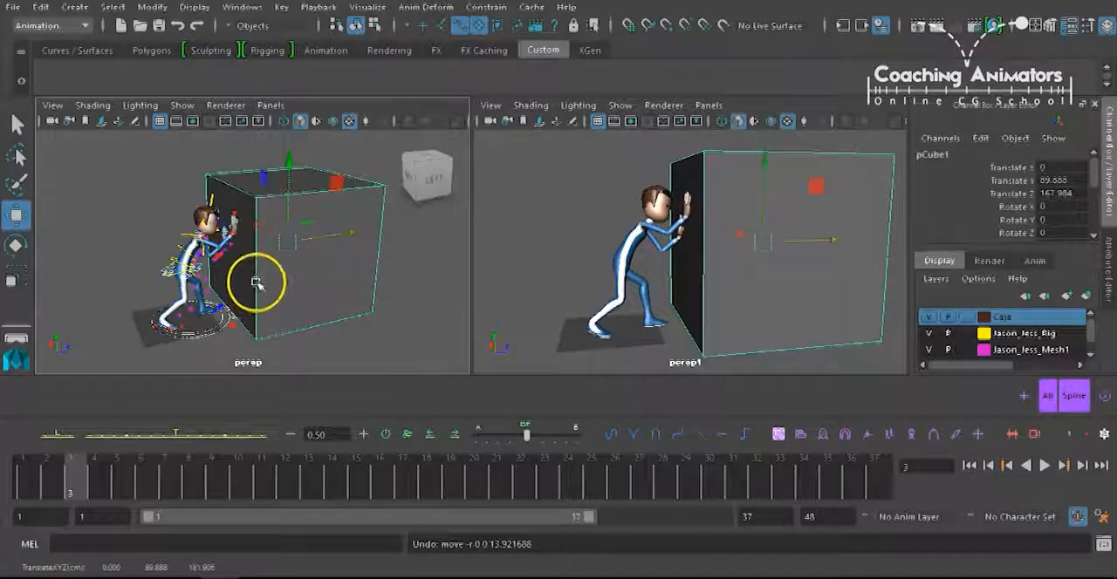
Try moving the right-hand control IKArm_R independently of the box and undo the move.
right_click_drag(248, 273, 424, 176, "alt")
middle_click_drag(236, 245, 256, 230, "alt")
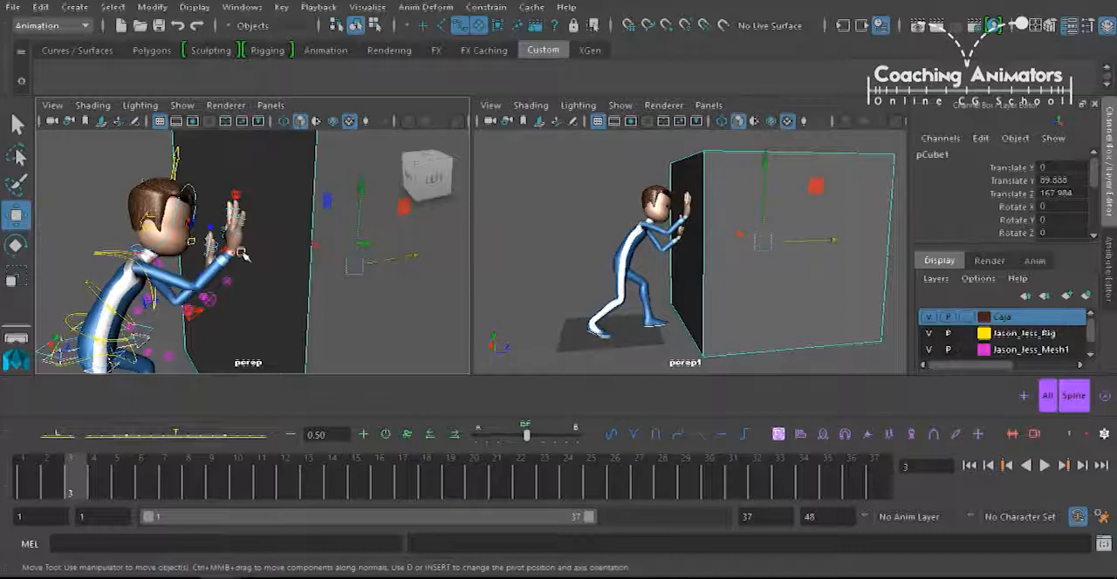
left_click(247, 257)
left_click_drag(236, 249, 252, 235)
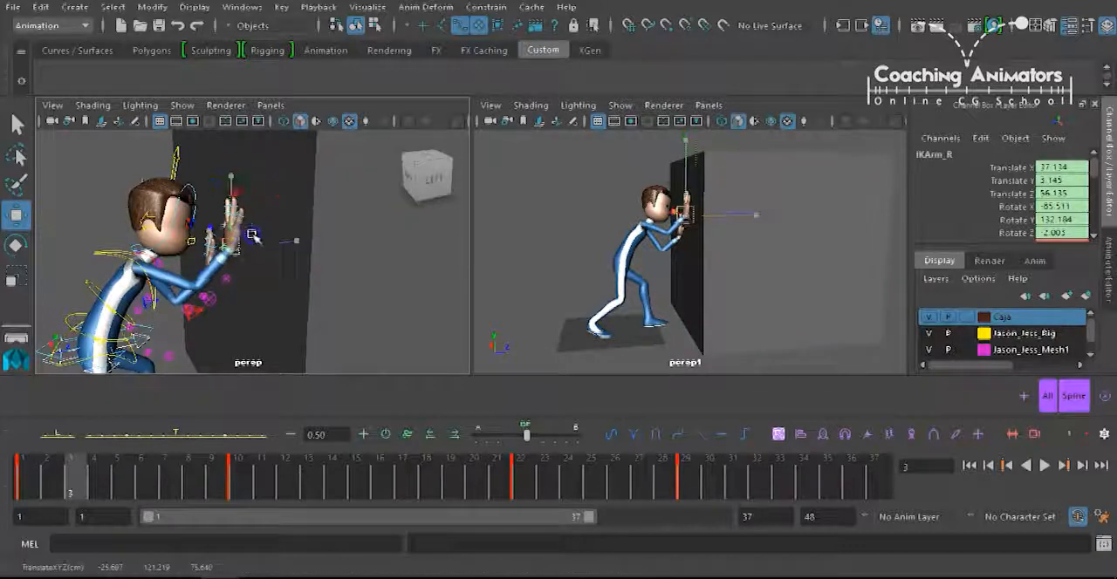
key("ctrl+z")
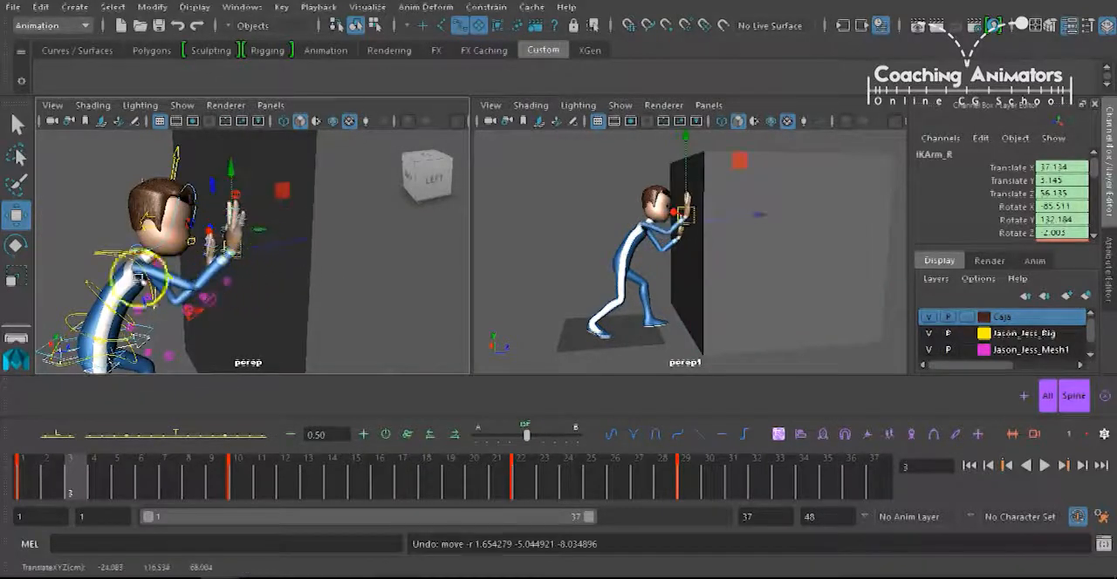
Try moving the body with the gimbal_COG_ctrl control while the right hand is constrained, and undo the move.
middle_click_drag(129, 320, 182, 267, "alt")
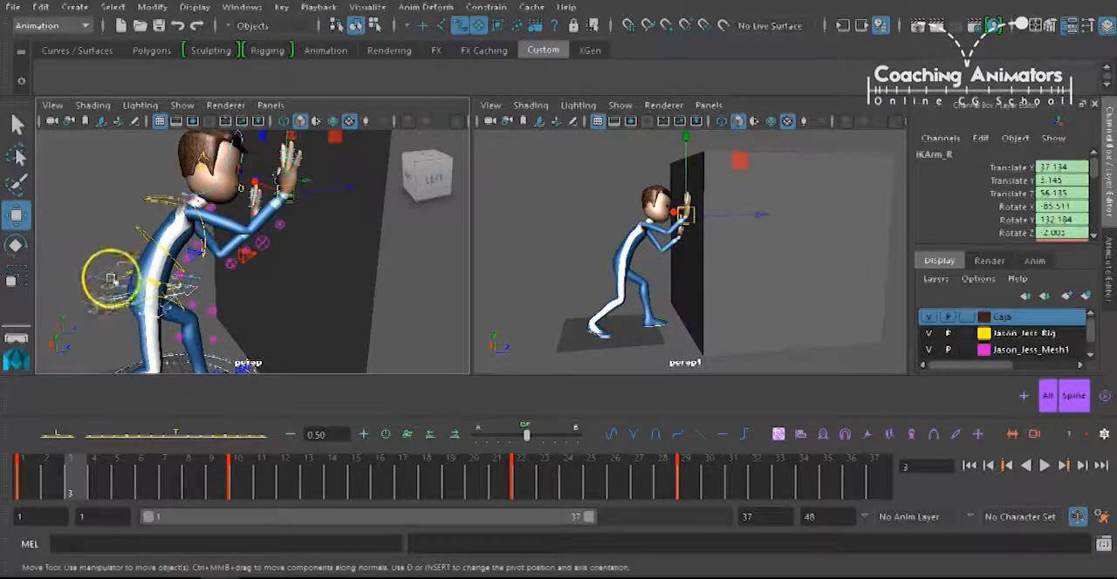
left_click(99, 291)
left_click_drag(210, 277, 213, 274)
key("ctrl+z")
Try moving the box about 6 units toward the character along Z and undo the move.
right_click_drag(361, 217, 266, 222, "alt")
left_click(315, 239)
middle_click_drag(315, 240, 277, 245, "alt")
mouse_move(331, 236)
left_mouse_down()
mouse_move(349, 237)
mouse_move(324, 242)
mouse_move(339, 238)
left_mouse_up()
key("ctrl+z")
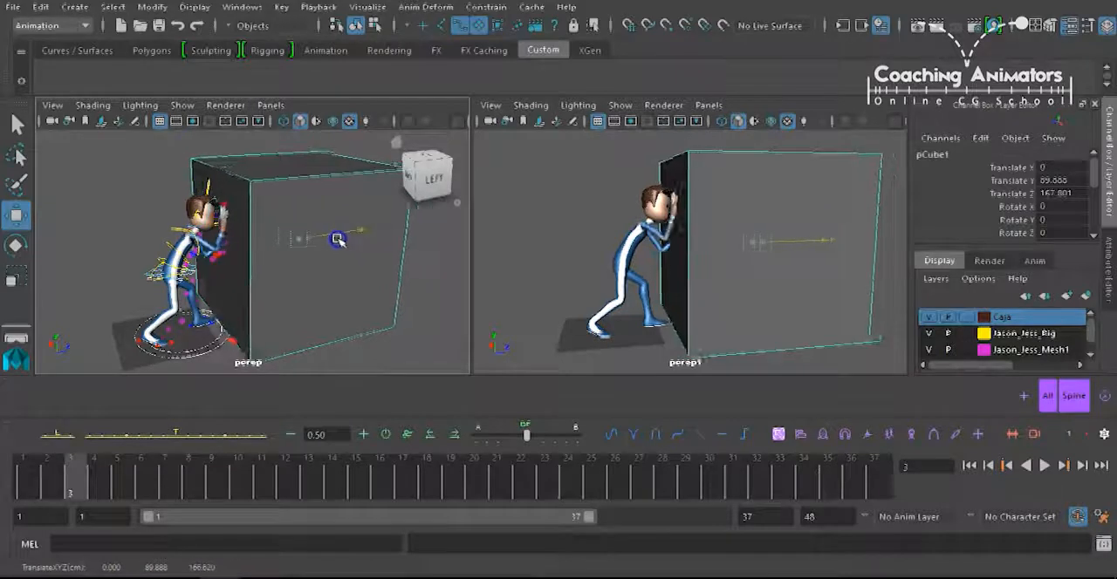
left_click(323, 246)
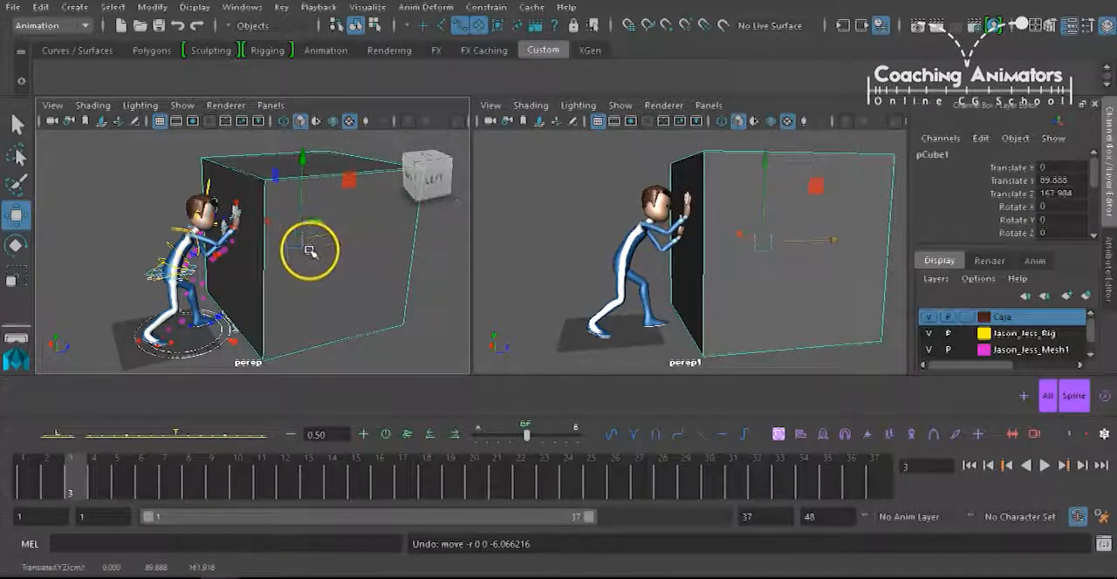
Undo several more of the recent box and body control changes.
key("ctrl+z")
key("ctrl+z")
key("ctrl+z")
key("ctrl+z")
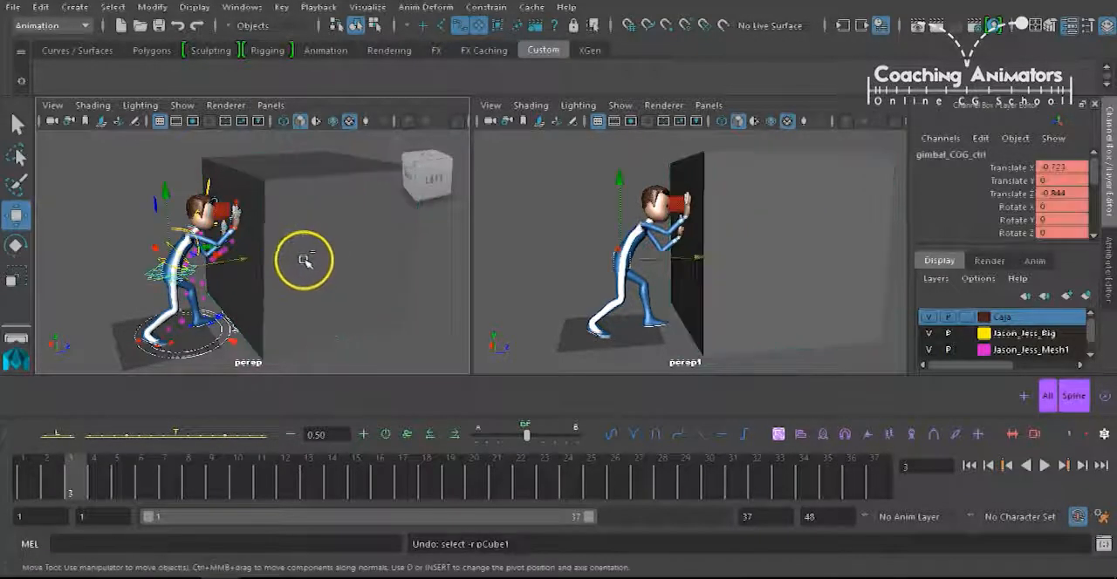
key("ctrl+z")
key("ctrl+z")
key("ctrl+z")
key("ctrl+z")
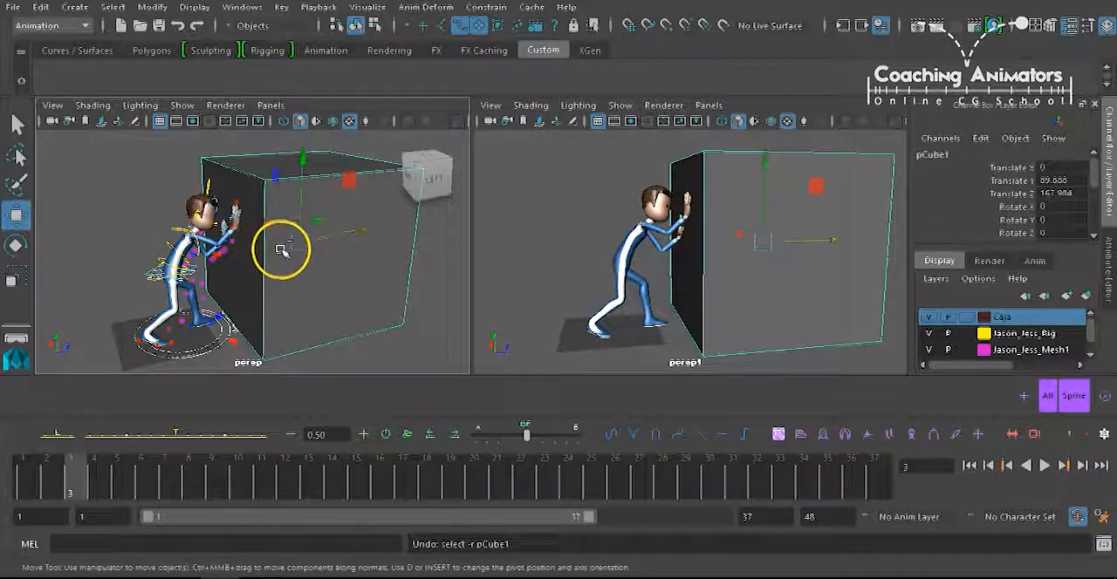
Try moving the body with the COG_ctrl control against the planted IK hands, and undo the move.
left_click(103, 248)
left_click(151, 277)
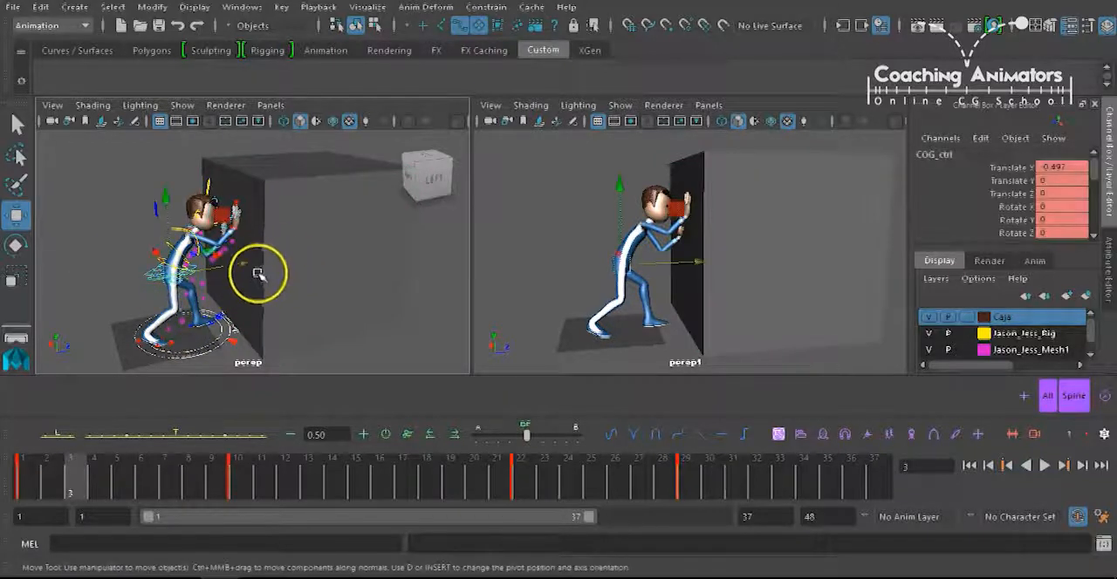
mouse_move(224, 260)
left_mouse_down()
mouse_move(243, 260)
mouse_move(227, 269)
mouse_move(220, 252)
mouse_move(188, 251)
mouse_move(214, 251)
left_mouse_up()
key("ctrl+z")
Deselect the controls and scrub the timeline from frame 2 to frame 23 to review the change to the raised-arm pose.
left_click(112, 260)
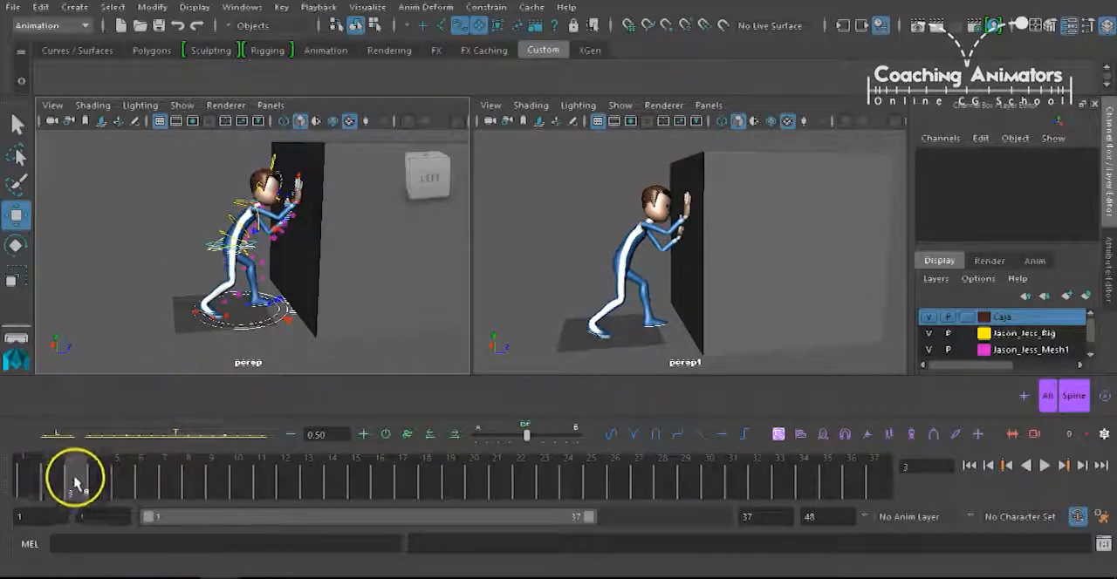
left_click(45, 478)
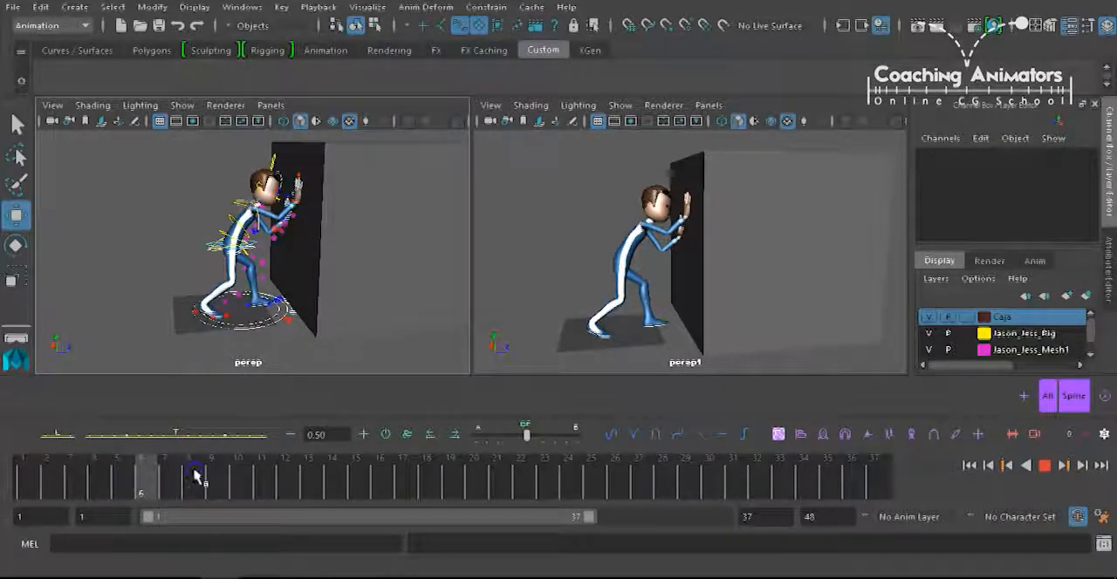
left_click_drag(103, 495, 552, 466)
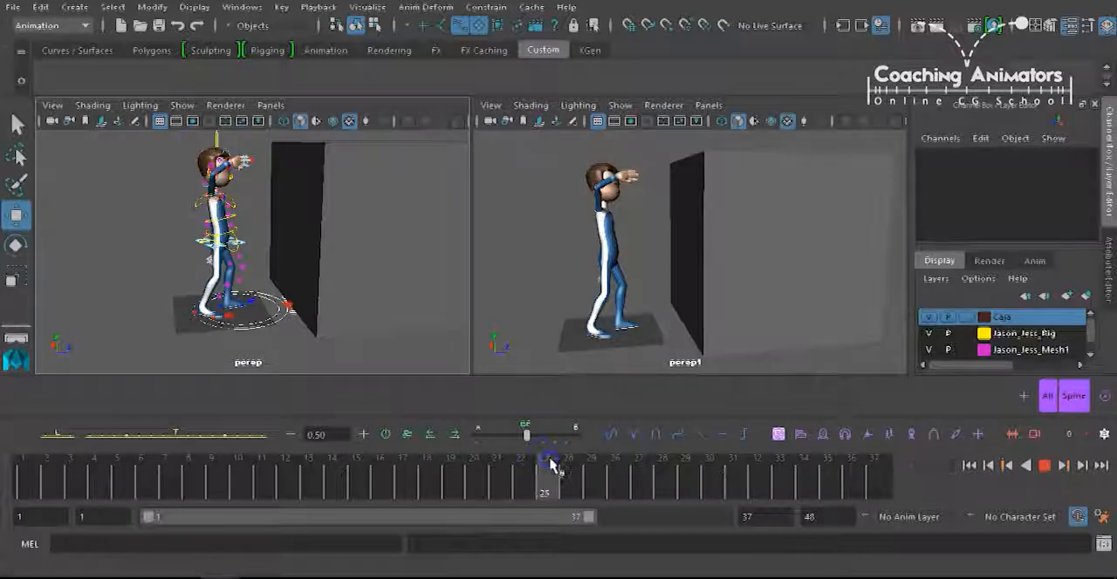
Try rotating the gimbal_COG_ctrl control at frame 23 to see how the FK arm follows the body, and undo the rotation.
left_click_drag(252, 278, 305, 253, "alt")
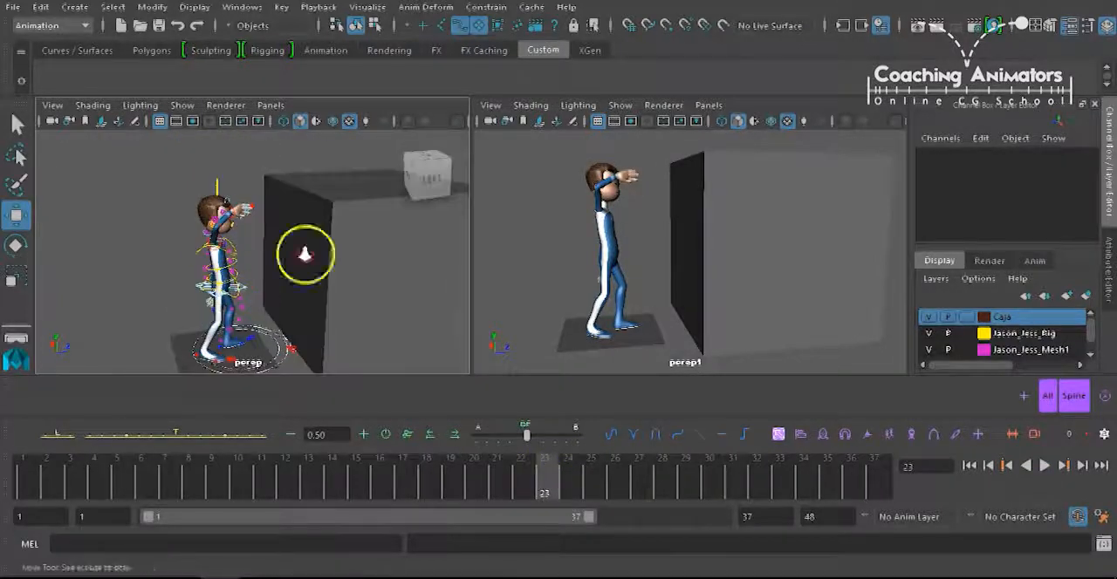
scroll(244, 266, "up", 8)
middle_click_drag(241, 192, 274, 298, "alt")
left_click(250, 236)
left_click_drag(257, 289, 270, 248, "alt")
left_click(269, 273)
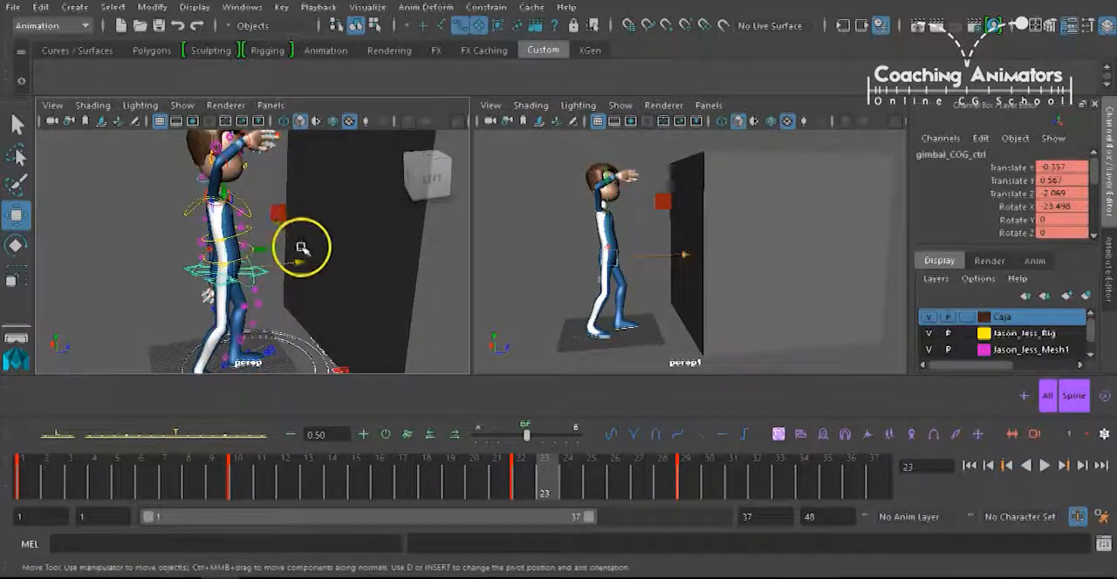
key("e")
left_click_drag(289, 287, 276, 295)
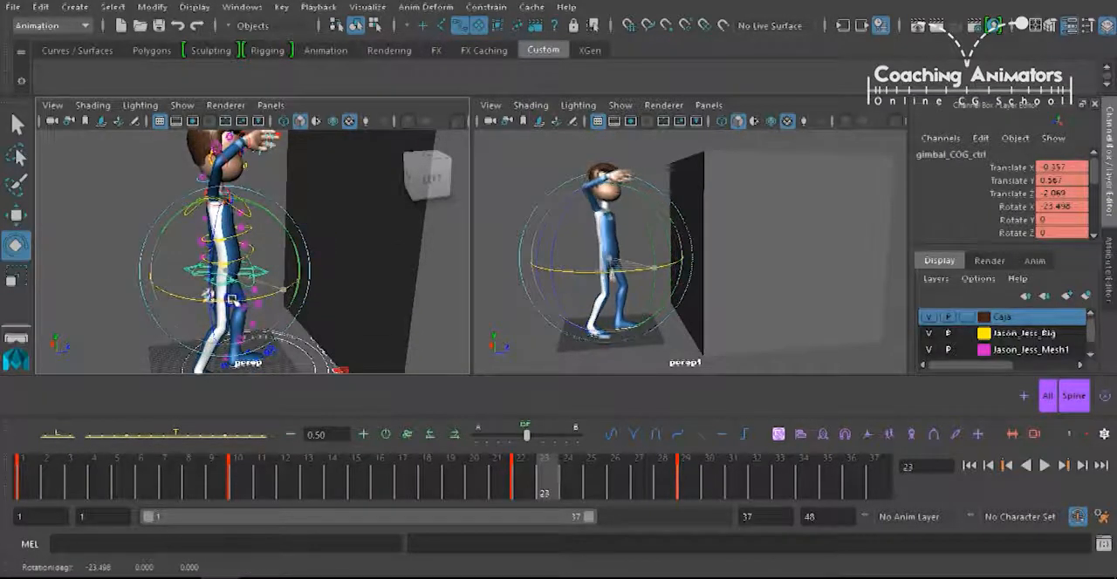
key("ctrl+z")
key("ctrl+z")
key("ctrl+z")
key("ctrl+z")
key("ctrl+z")
key("ctrl+z")
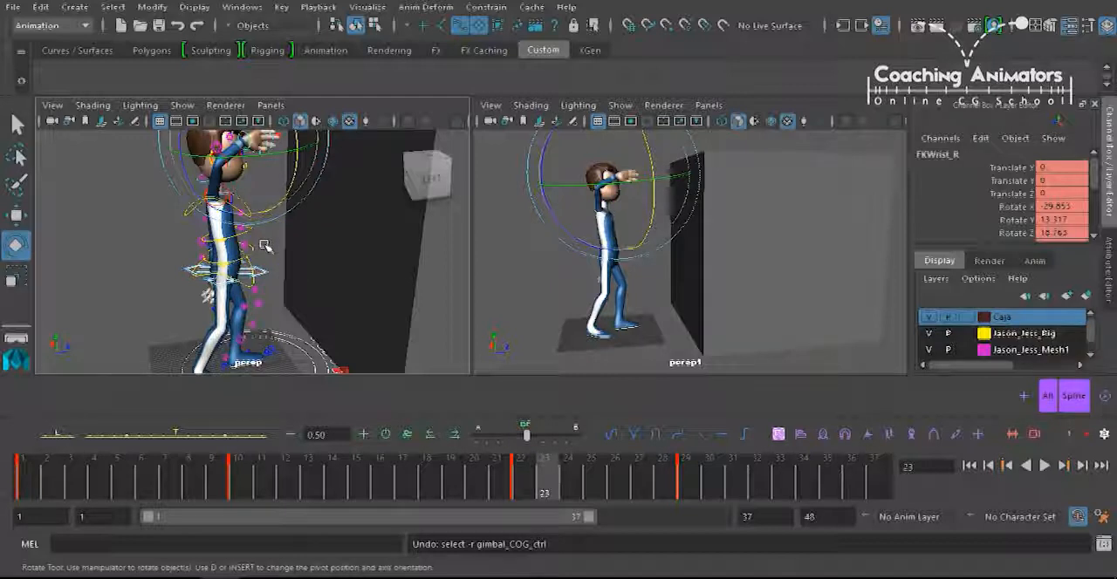
Select all rig controls and scrub around frames 27 and 28 to inspect the arm motion near the last keys.
left_click(282, 131)
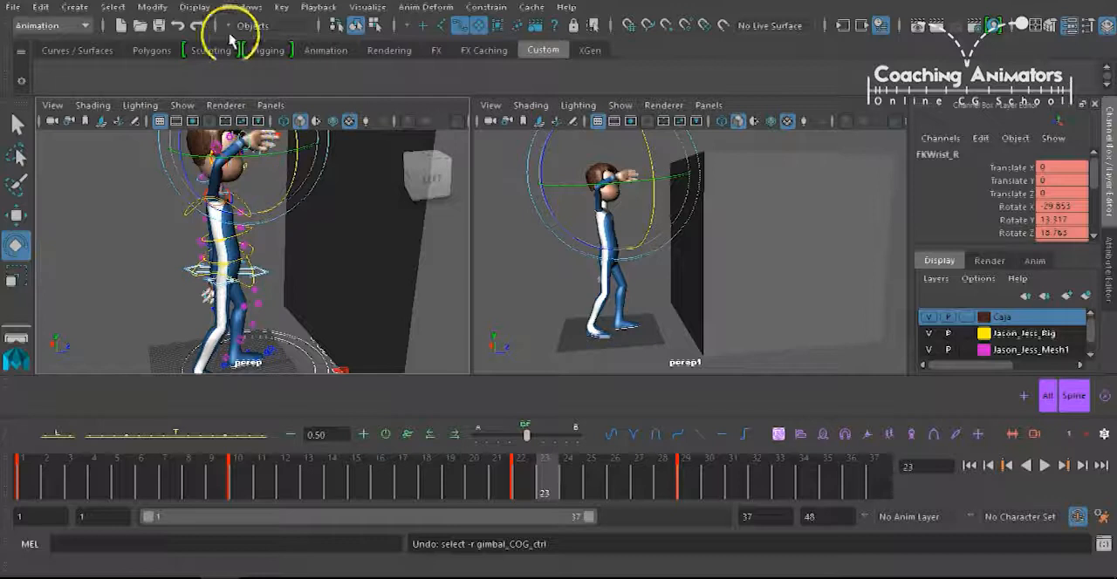
left_click_drag(240, 150, 271, 223, "alt")
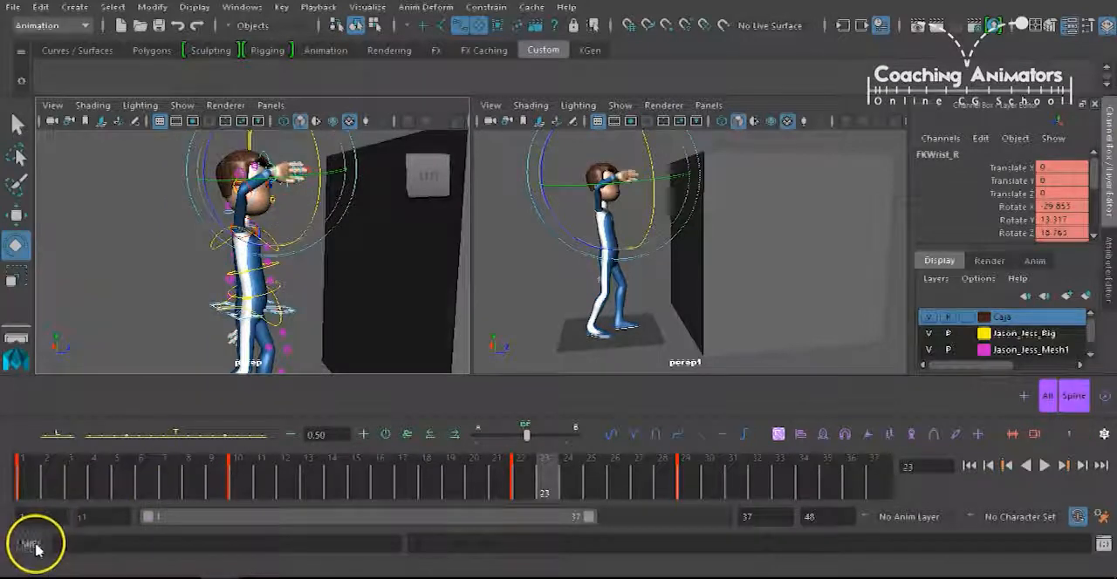
left_click_drag(577, 471, 654, 457)
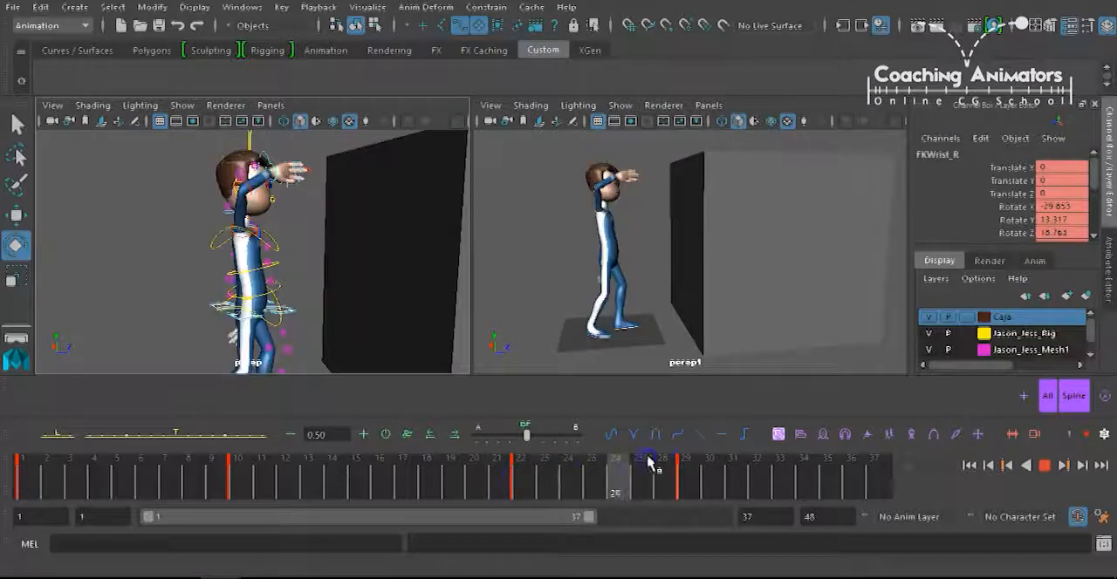
left_click(1043, 395)
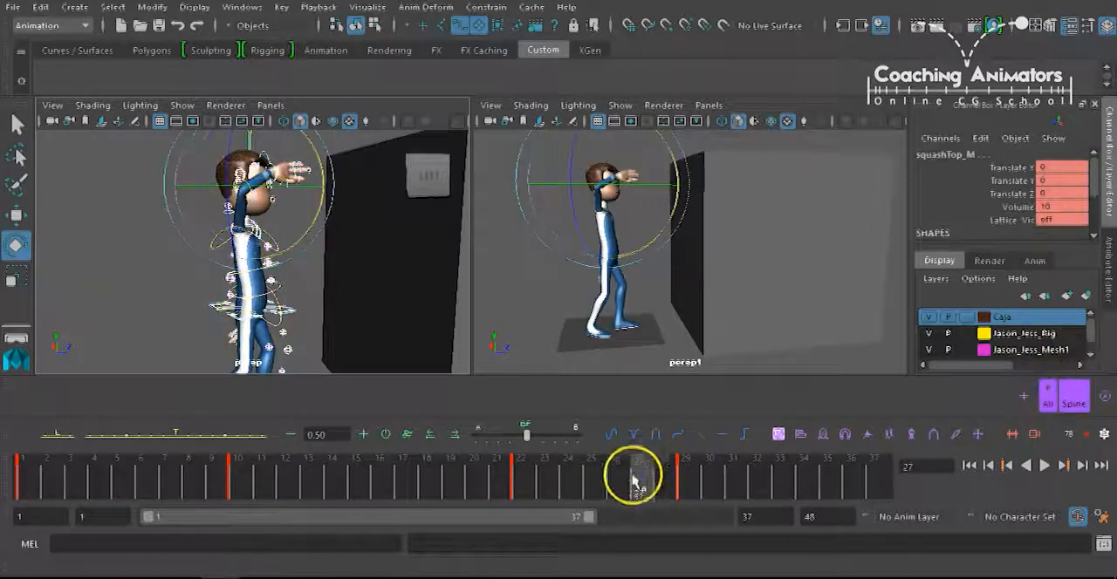
left_click(666, 477)
left_click_drag(656, 476, 646, 474)
Select the left shoulder control FKShoulder_L and add it to the All selection set.
left_click_drag(300, 340, 285, 287, "alt")
left_click(285, 288)
left_click_drag(176, 233, 194, 248)
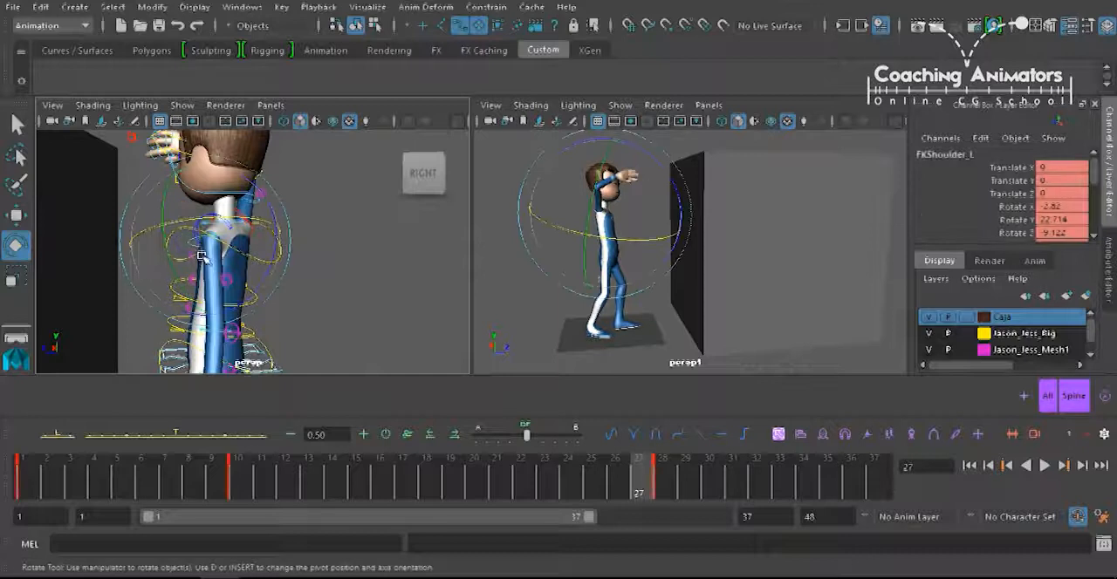
left_click(660, 476)
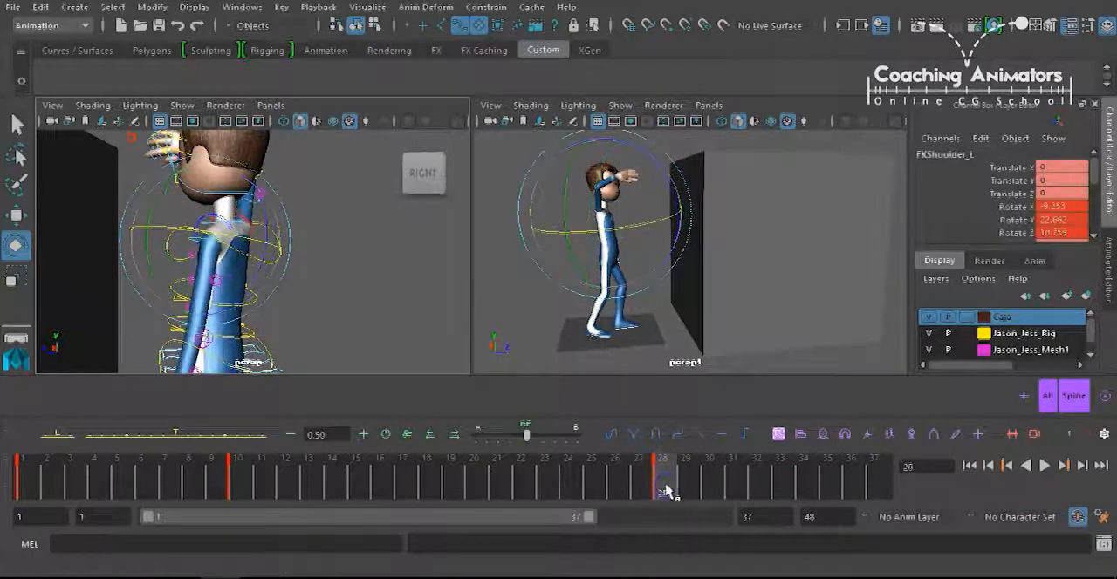
right_click(1044, 393)
left_click(1024, 254)
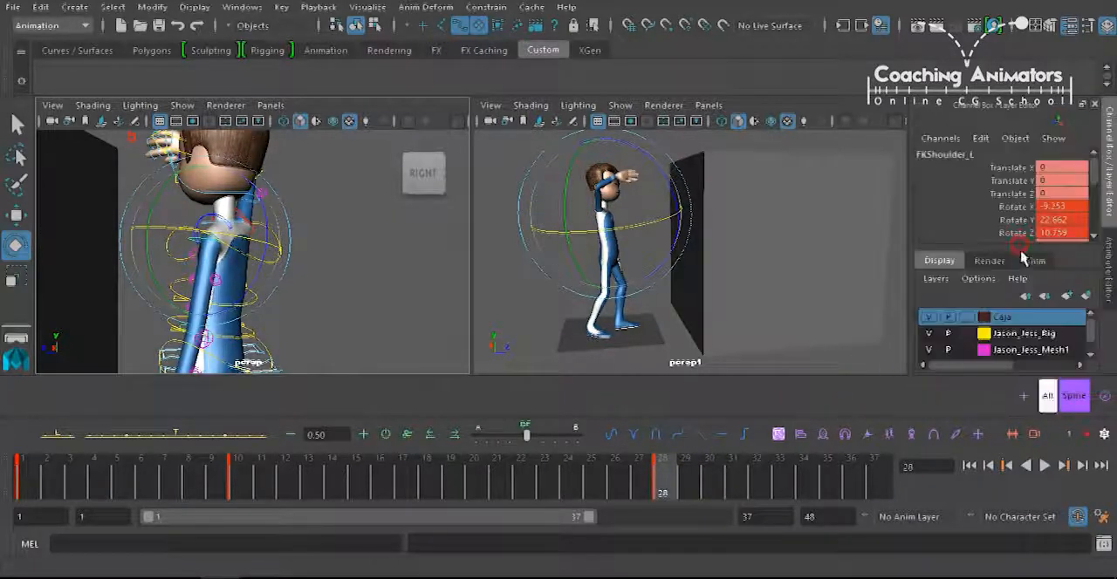
Select all rig controls, remove the stray key at frame 28, and set a key on the full selection.
left_click(1045, 397)
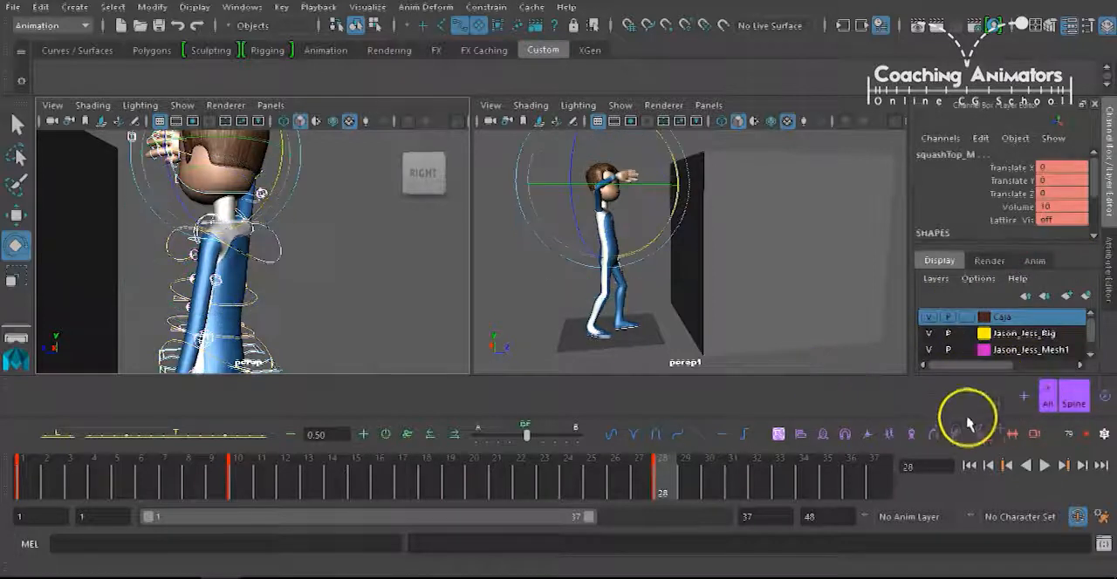
left_click(681, 482)
left_click(526, 472)
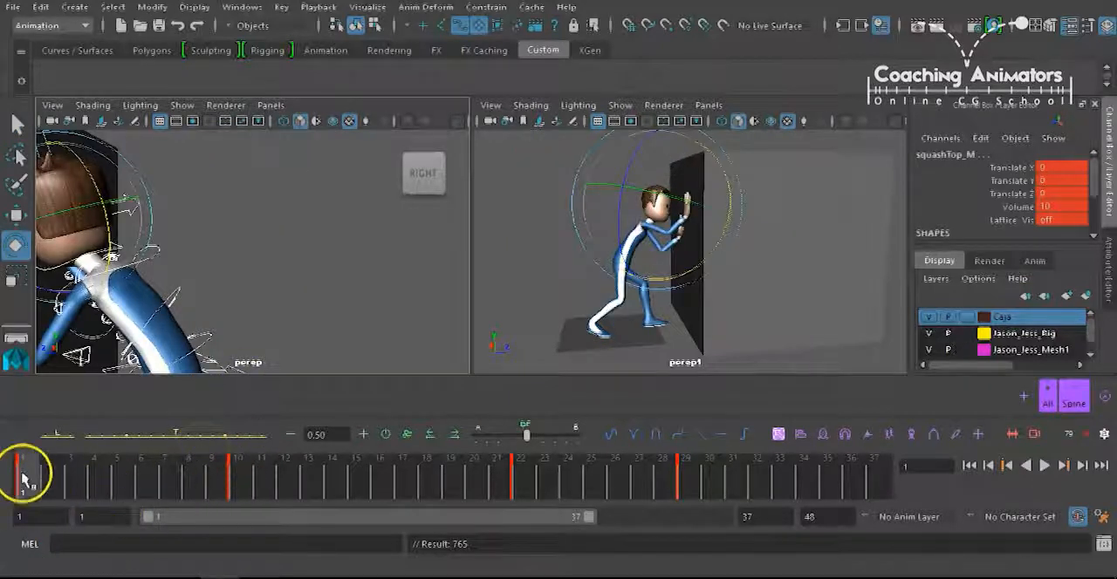
Play back and scrub the animation between frames 1 and 28 to review the box push and raised-arm poses.
key("alt+v")
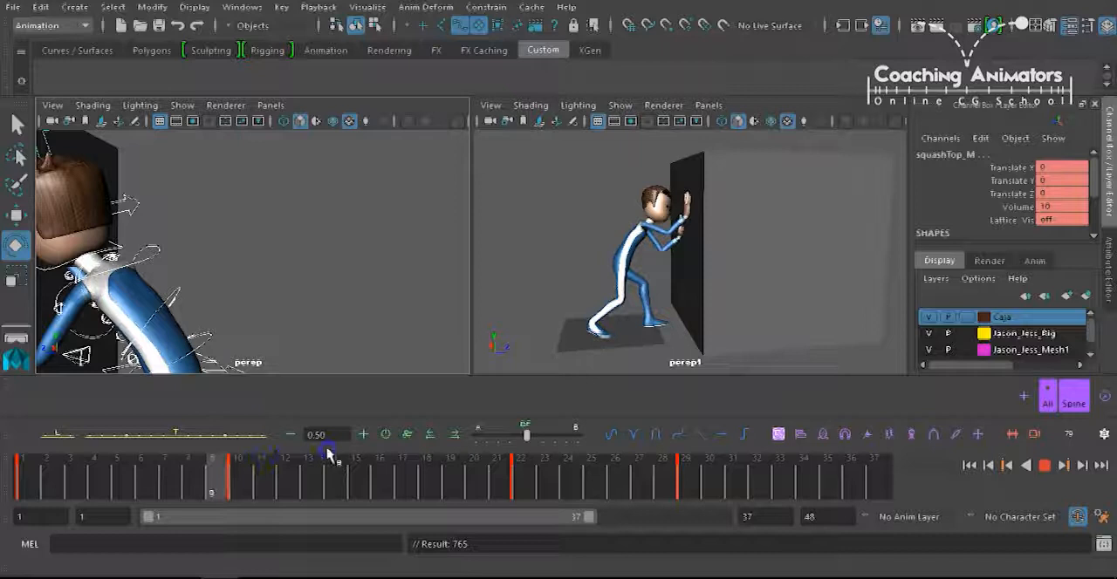
left_click_drag(551, 443, 670, 455)
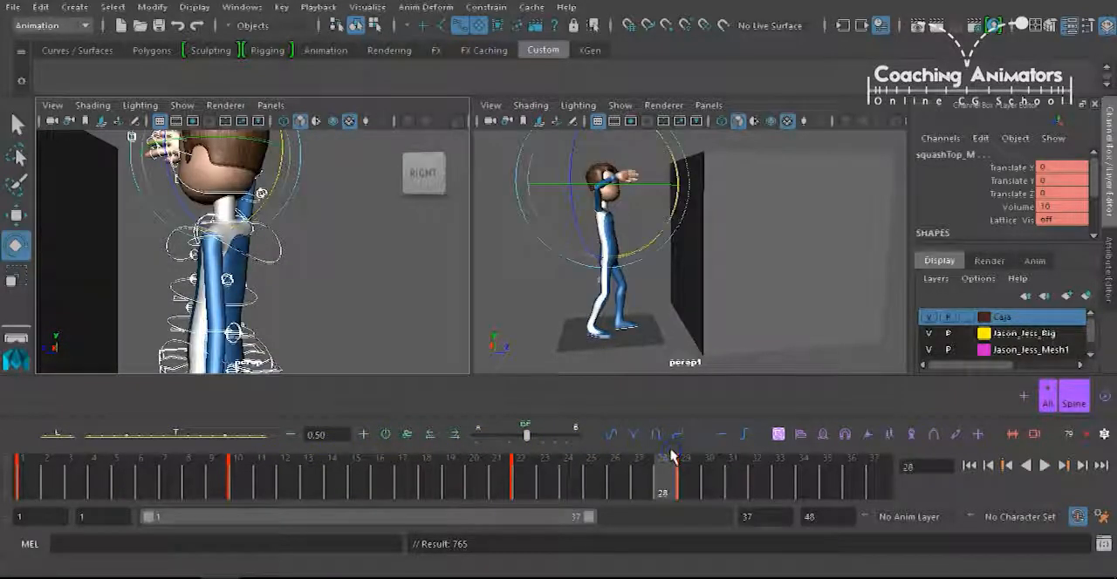
left_click(312, 471)
key("alt+v")
mouse_move(322, 475)
left_mouse_down()
mouse_move(237, 468)
mouse_move(524, 475)
mouse_move(261, 474)
mouse_move(516, 463)
mouse_move(380, 471)
left_mouse_up()
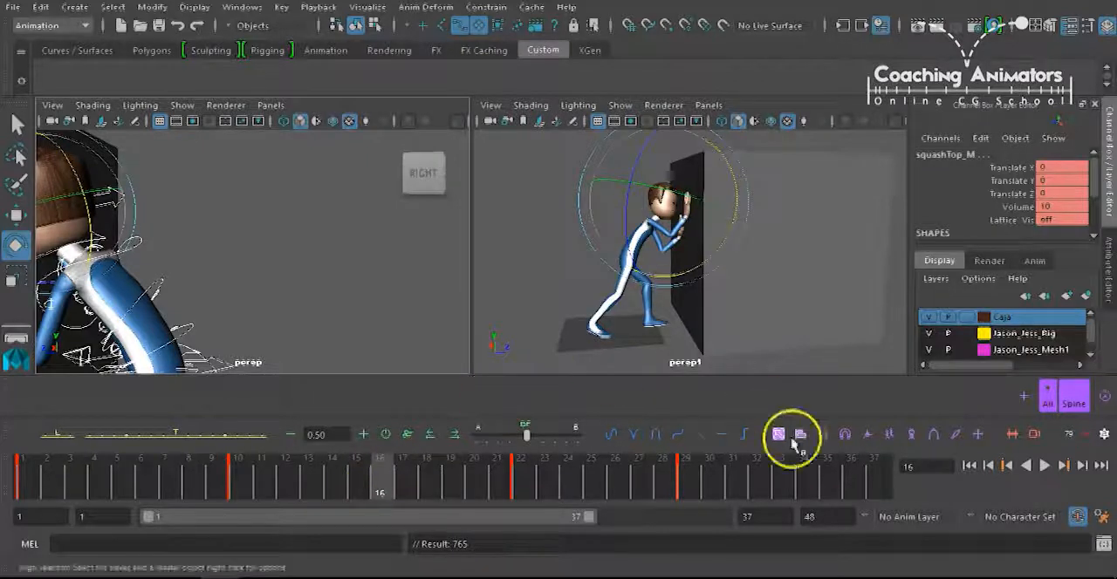
Select all rig controls and create a tweened in-between pose at frame 16.
left_click(1048, 402)
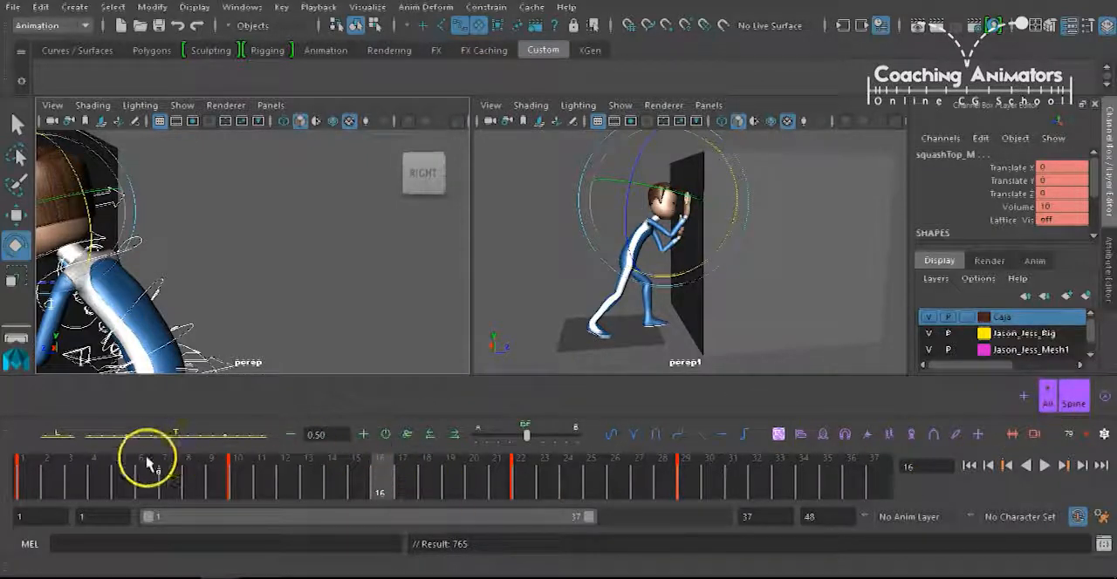
mouse_move(182, 443)
left_mouse_down()
mouse_move(165, 440)
mouse_move(175, 432)
left_mouse_up()
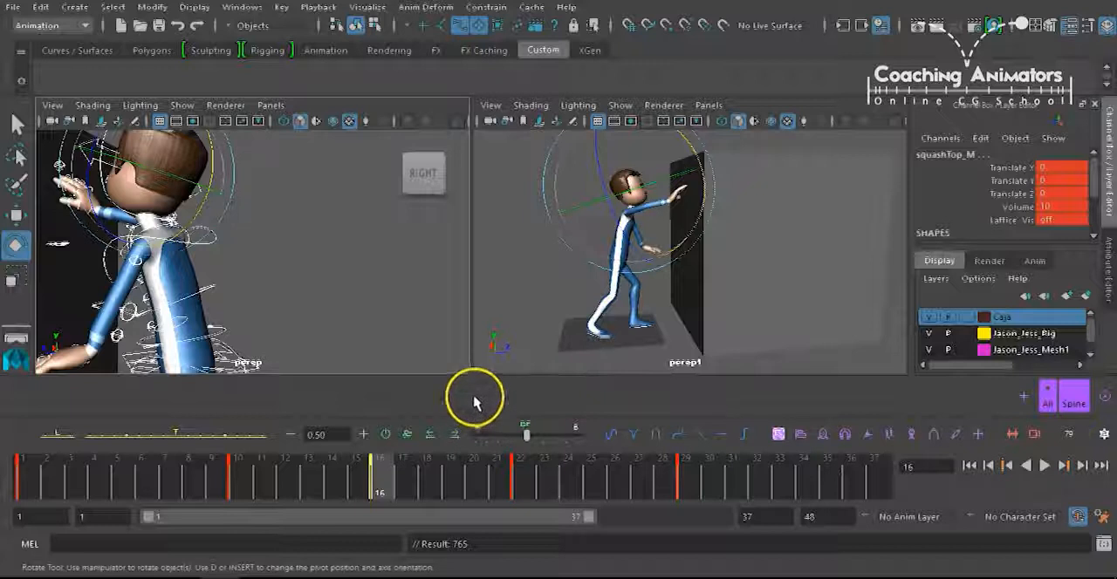
left_click(773, 227)
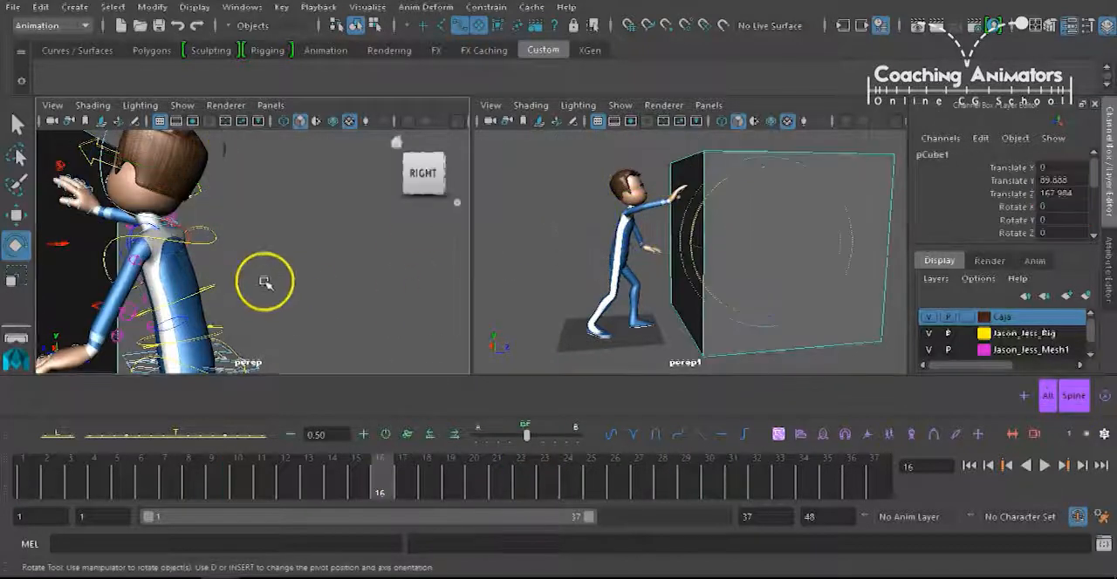
Select the right hand control Fingers_R and scrub between frames 9 and 16 to inspect its FK_IK blend value.
middle_click_drag(266, 282, 336, 232, "alt")
left_click_drag(265, 282, 239, 242, "alt")
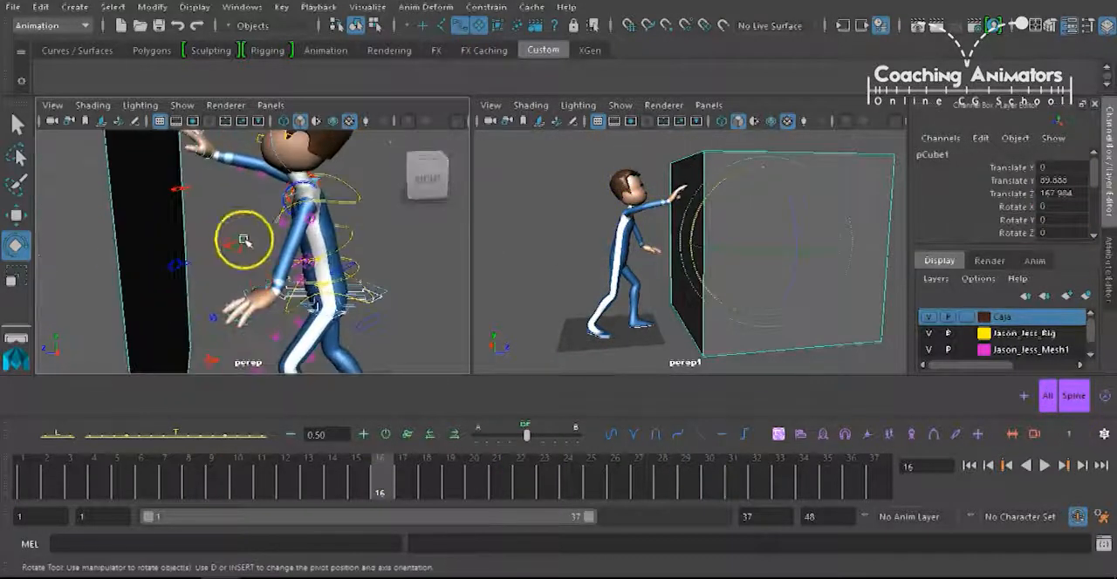
left_click(207, 174)
middle_click_drag(207, 174, 209, 224, "alt")
left_click(207, 218)
left_click(181, 227)
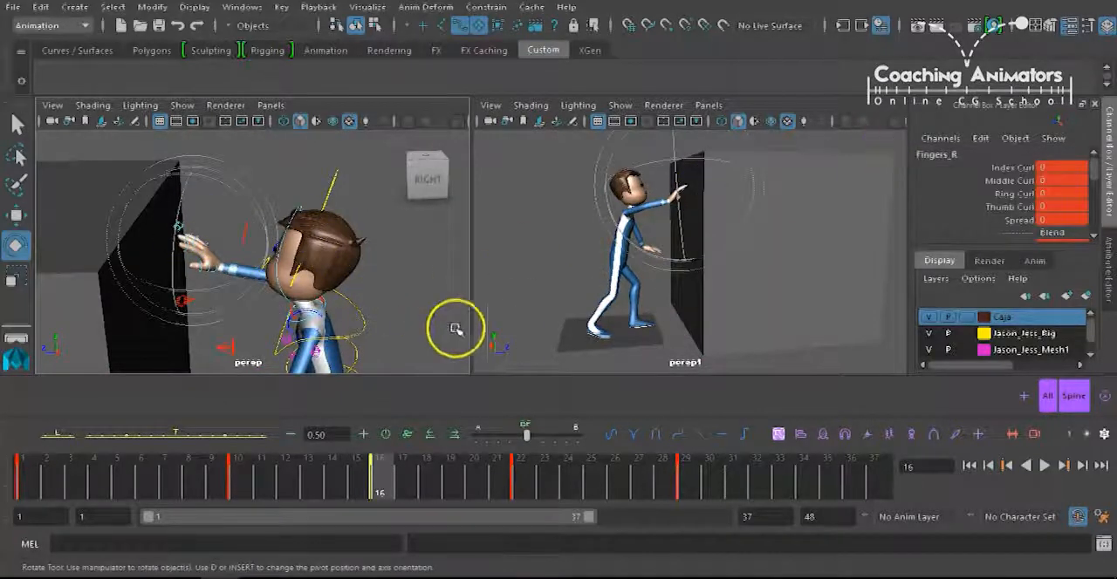
left_click_drag(1094, 168, 1094, 187)
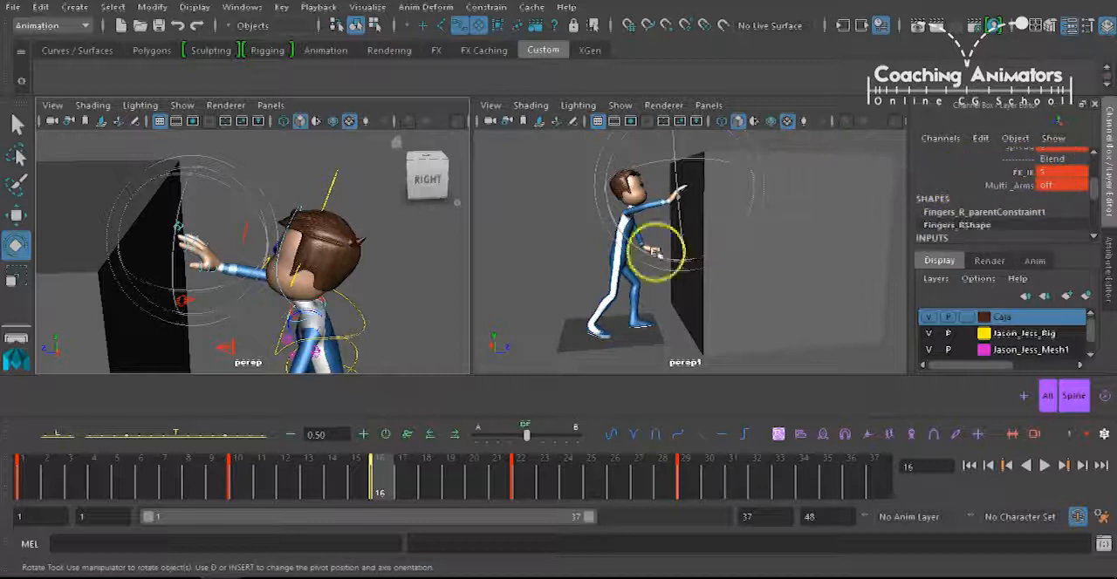
left_click_drag(372, 482, 212, 480)
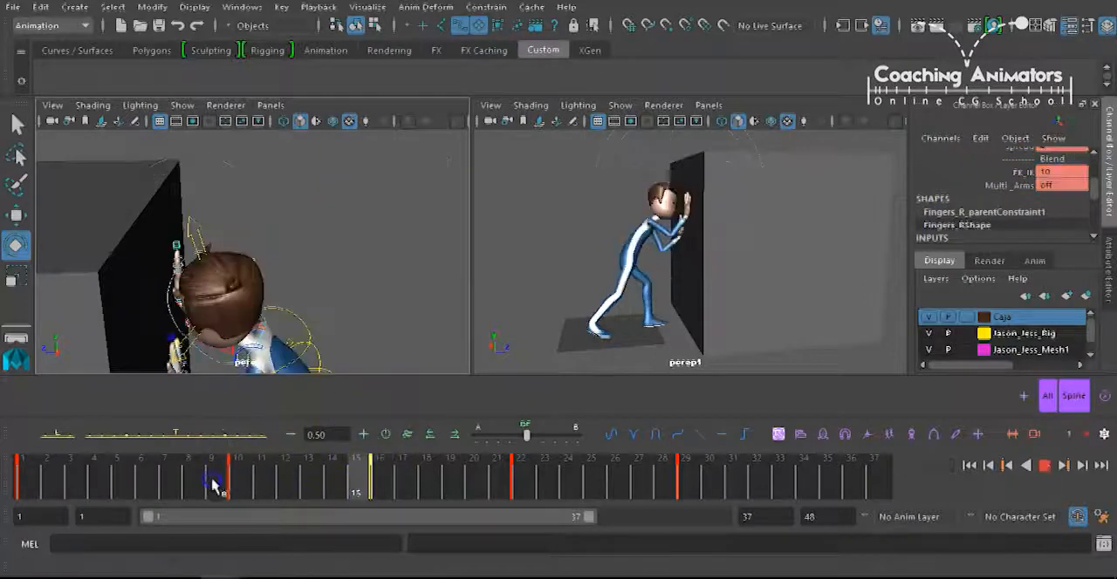
left_click(380, 466)
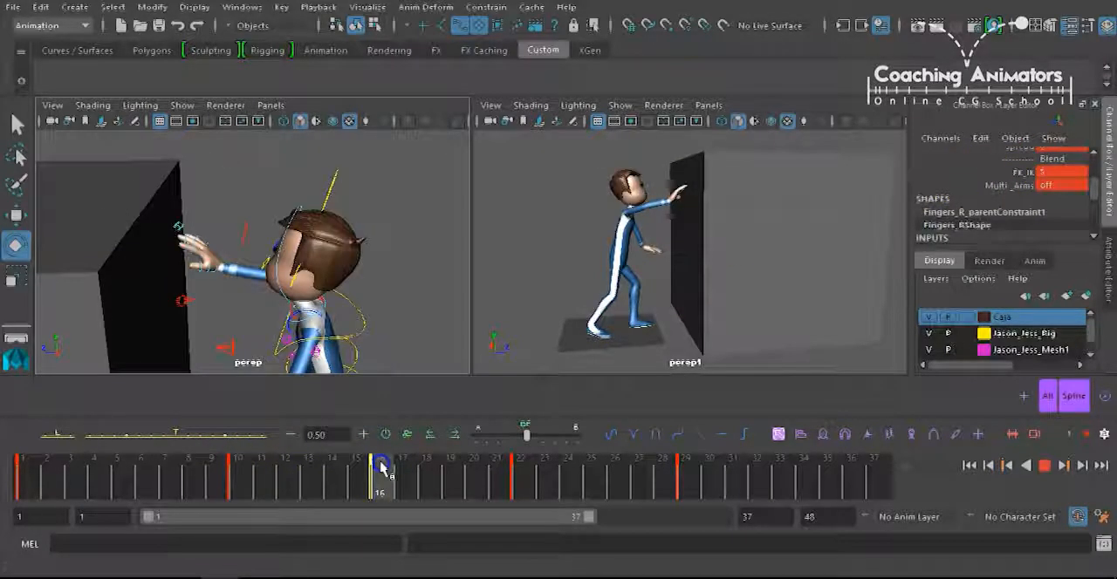
left_click_drag(422, 466, 399, 484)
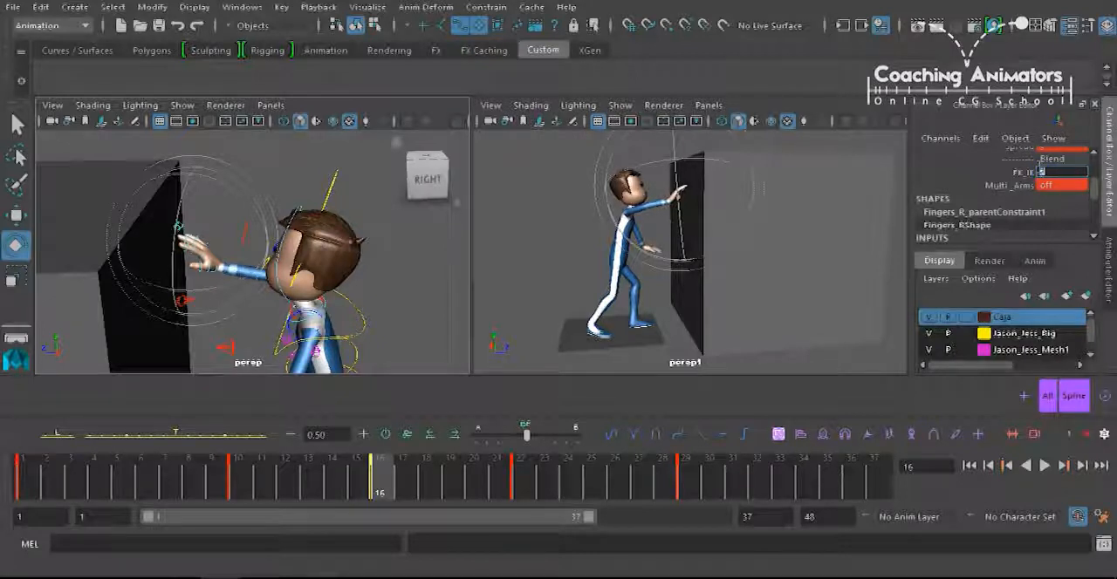
At frame 16, switch the right arm's FK_IK blend to FK and set FK_IK on Fingers_L to 10.
key("Return")
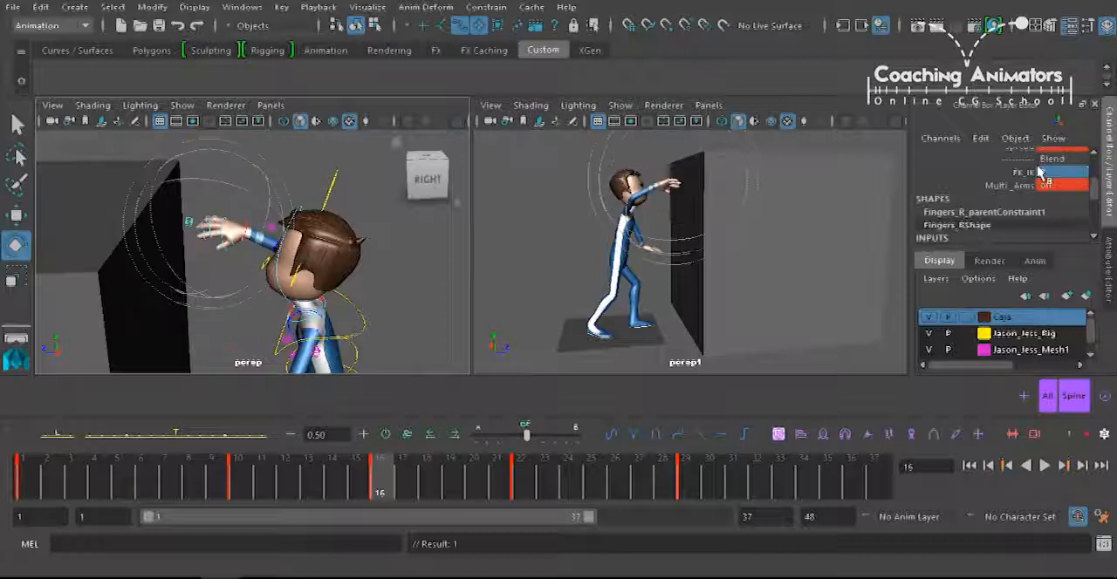
middle_click_drag(315, 293, 332, 159, "alt")
left_click(266, 317)
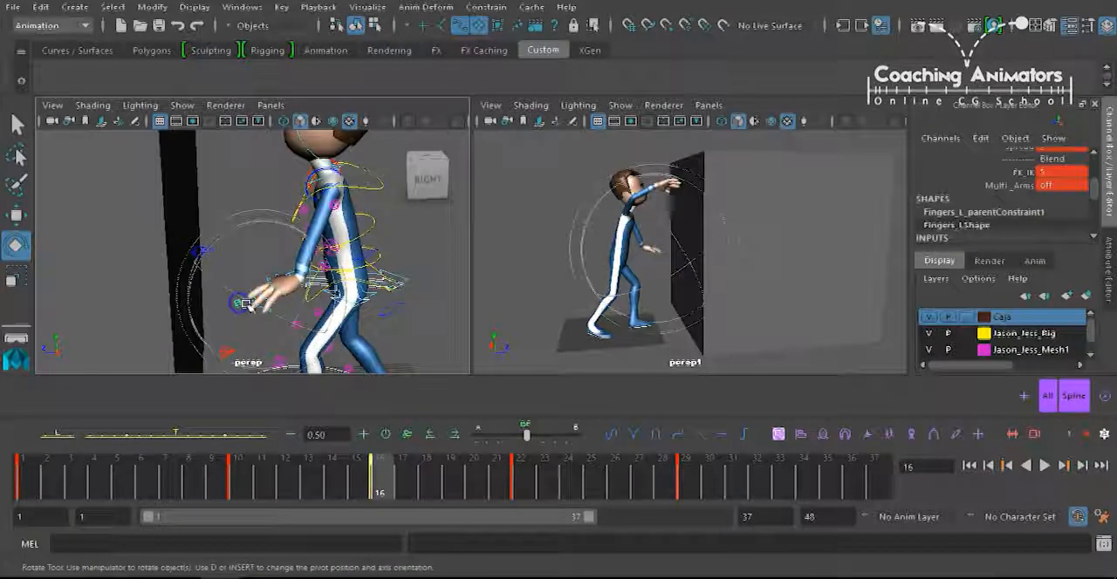
left_click(1012, 188)
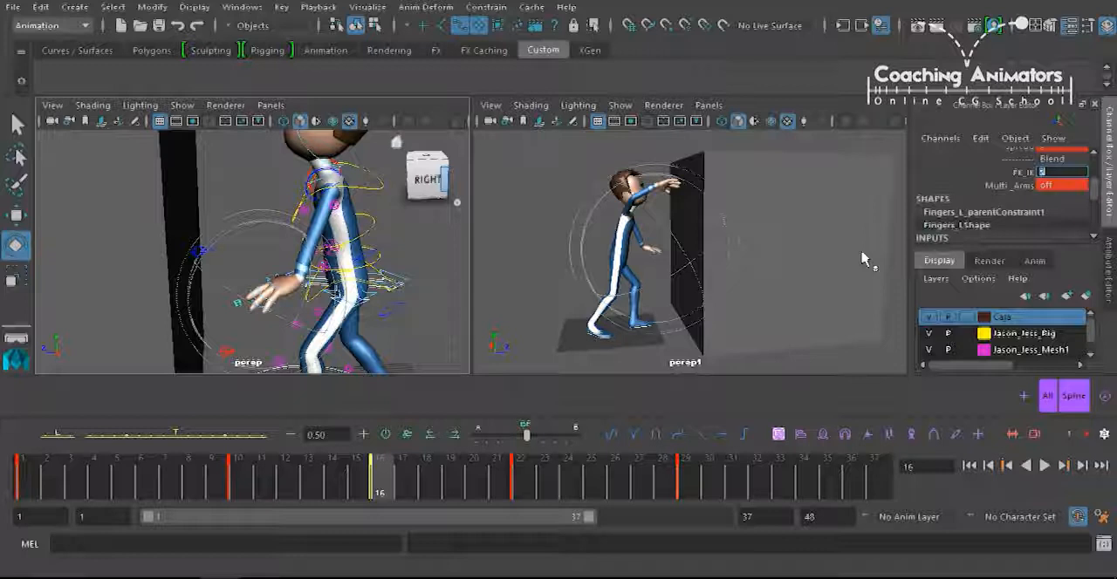
middle_click_drag(862, 254, 863, 256)
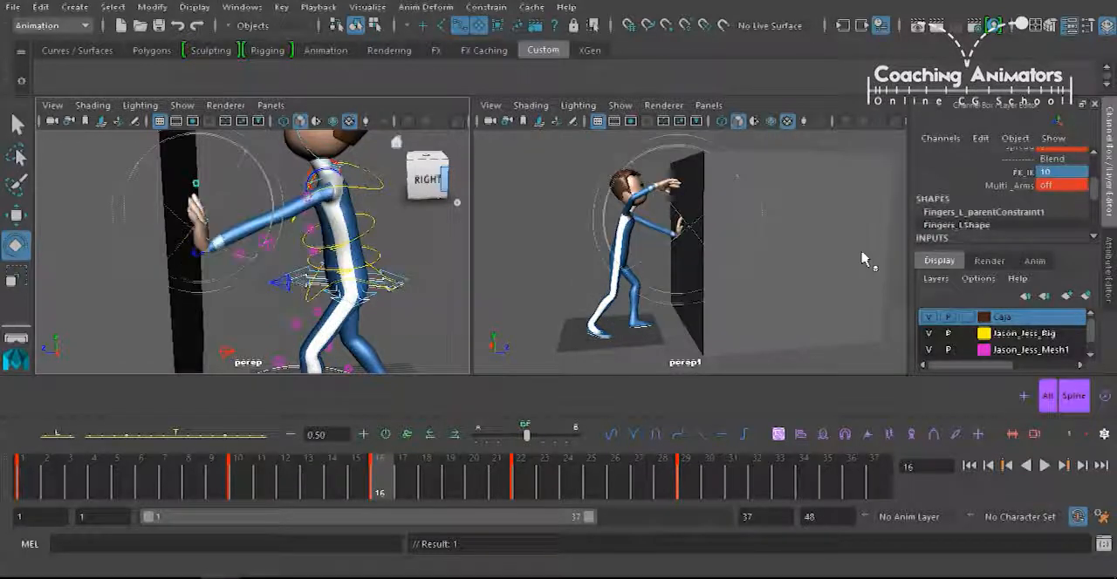
mouse_move(329, 460)
left_mouse_down()
mouse_move(319, 474)
mouse_move(261, 474)
mouse_move(377, 469)
left_mouse_up()
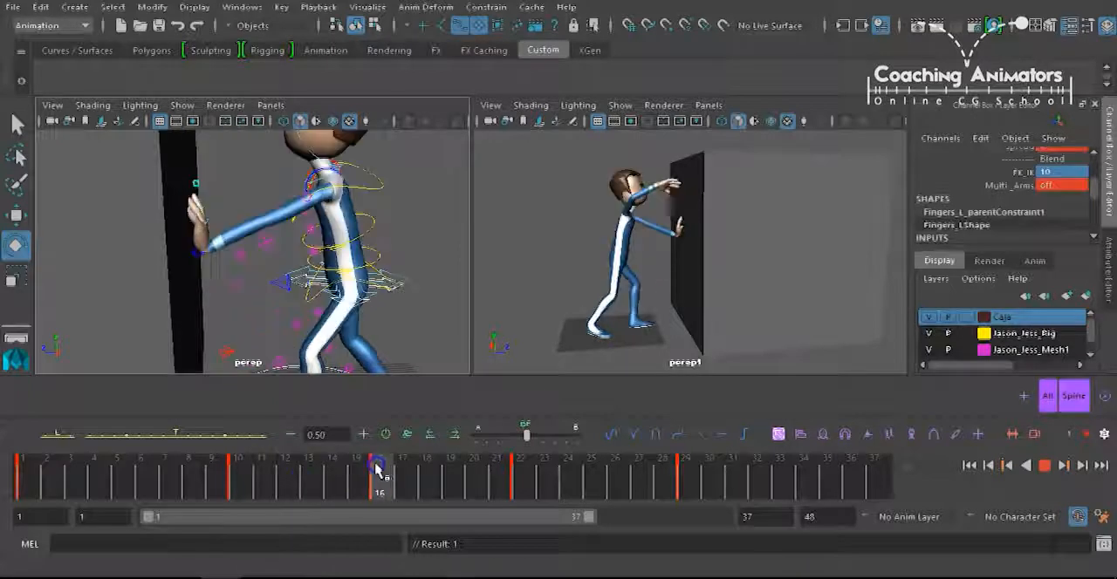
Select the spine and chest controls and rotate them together to bend the torso forward at frame 16.
left_click_drag(353, 372, 331, 288, "alt")
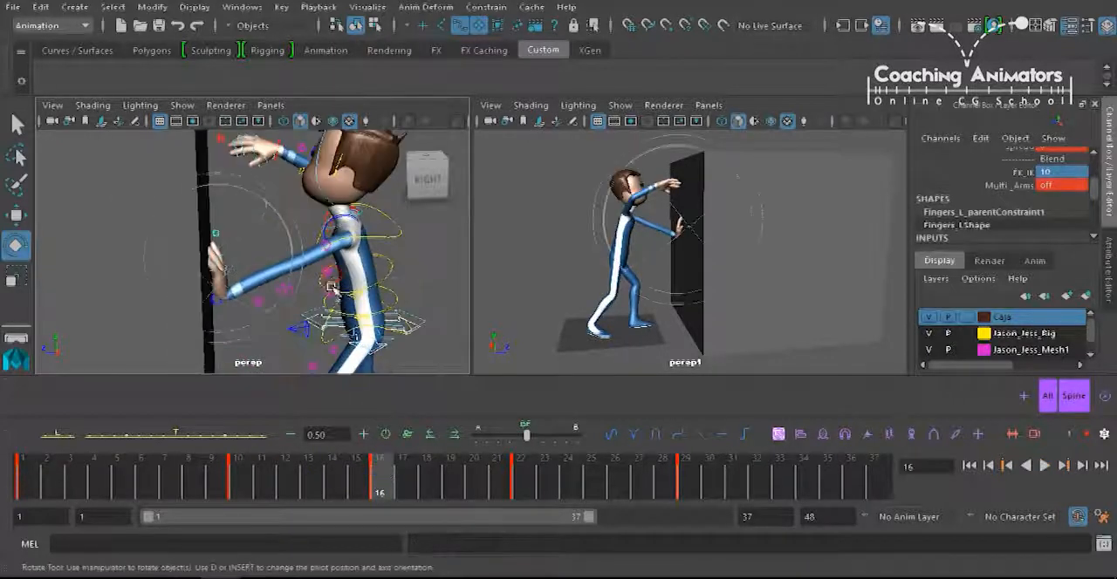
mouse_move(379, 475)
left_mouse_down()
mouse_move(300, 462)
mouse_move(357, 467)
mouse_move(384, 463)
mouse_move(338, 463)
mouse_move(390, 460)
mouse_move(392, 449)
left_mouse_up()
left_click_drag(319, 307, 302, 256, "alt")
left_click(341, 271)
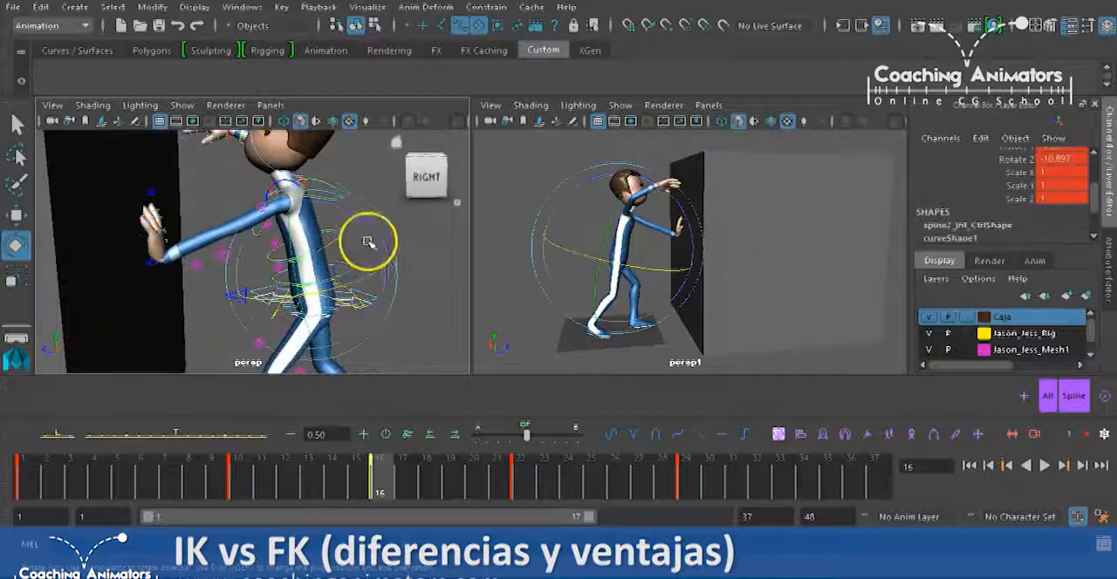
left_click(341, 176)
left_click(348, 197)
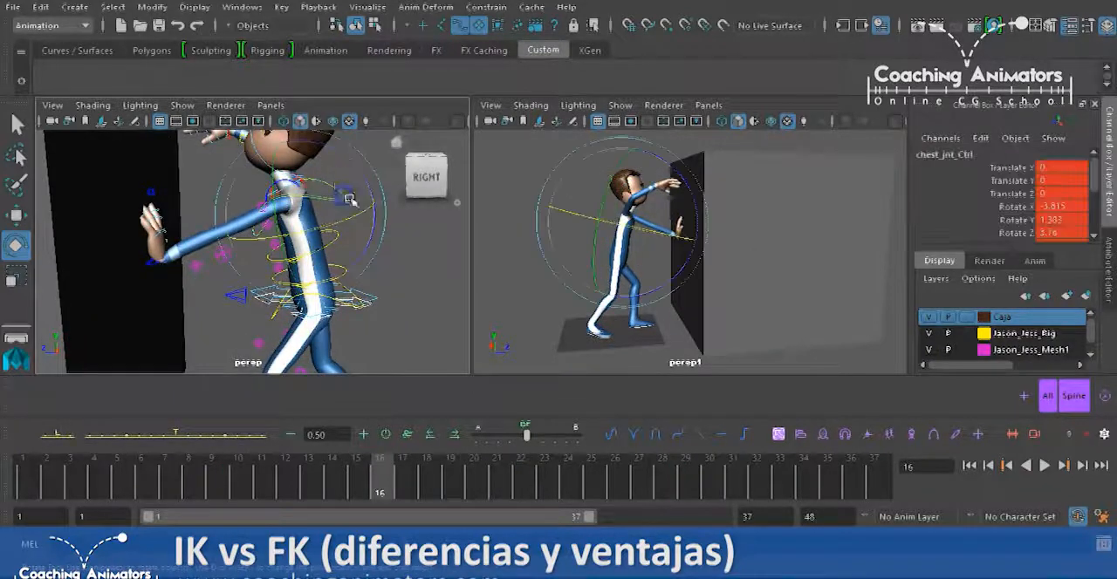
left_click_drag(365, 193, 343, 159)
left_click(352, 244)
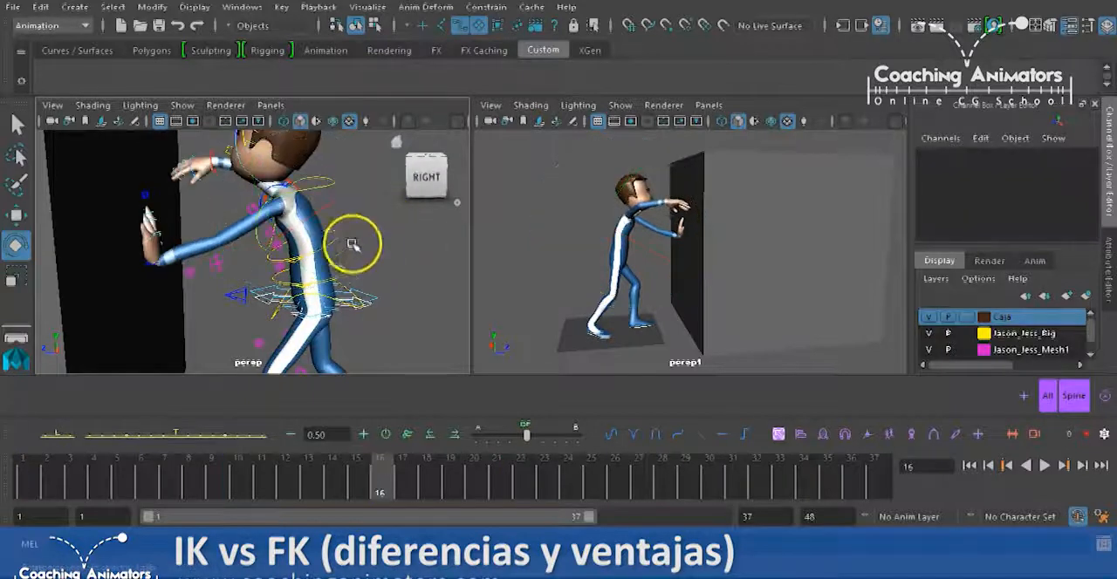
Refine the upper back's bend at frame 16 by rotating spine3_jnt_Ctrl to about -14.5 degrees in Z.
left_click(370, 213)
left_click_drag(358, 195, 348, 189)
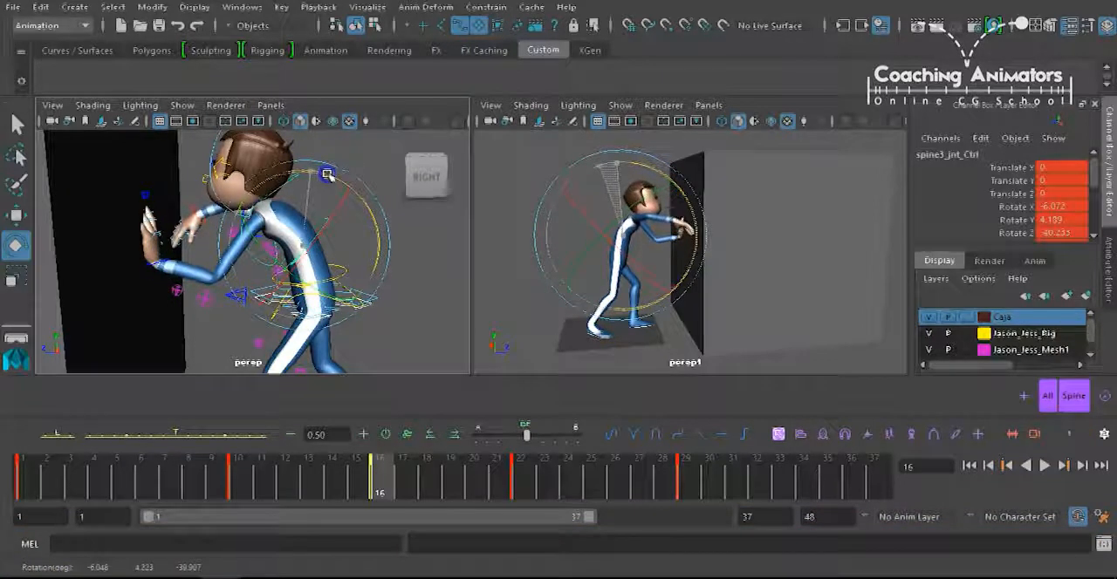
left_click_drag(327, 174, 337, 178)
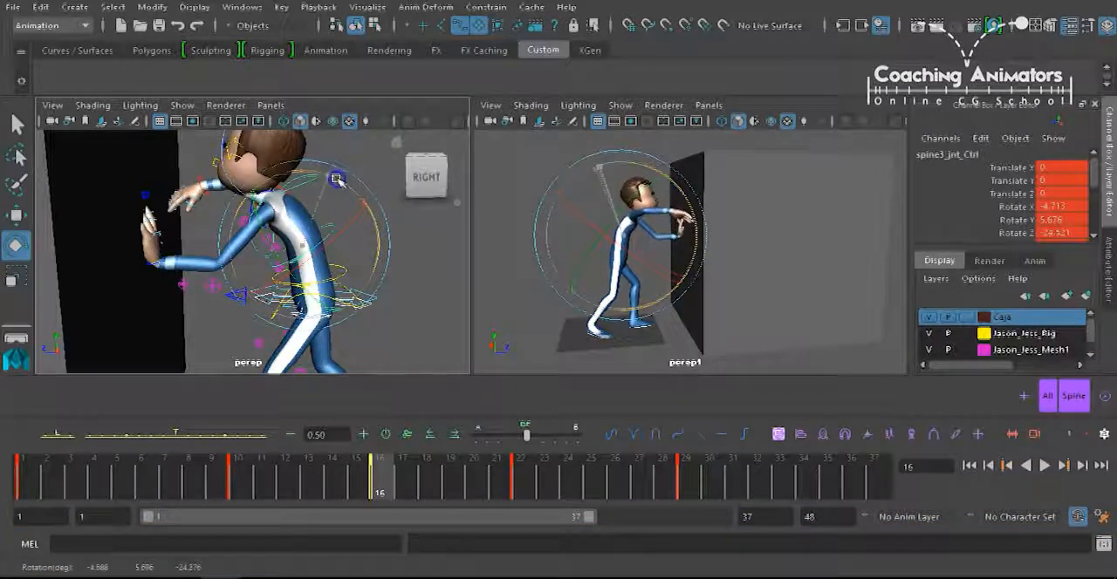
left_click_drag(343, 183, 337, 180)
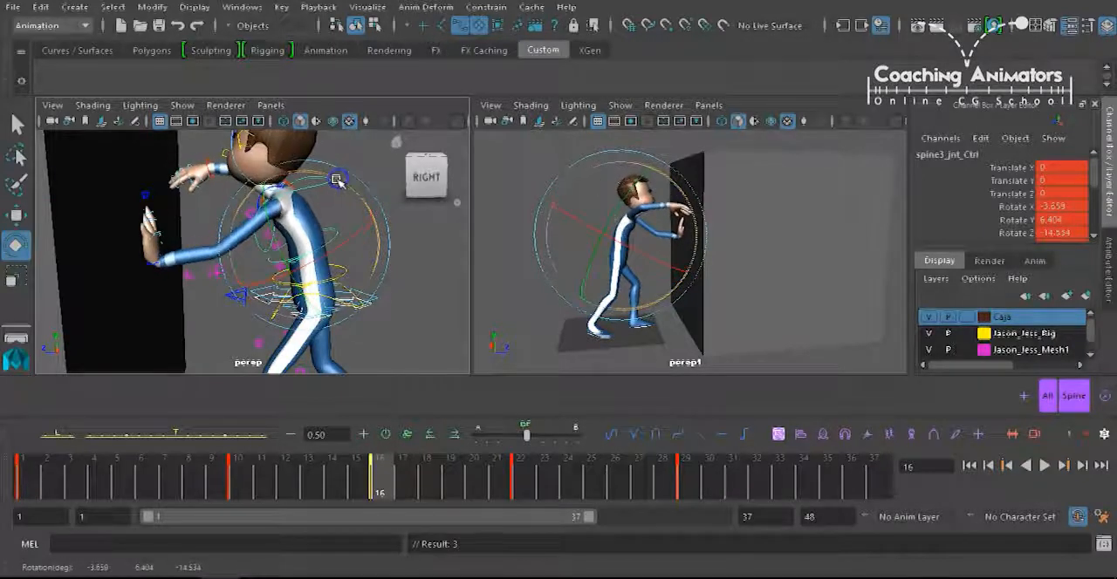
left_click(428, 264)
Rotate the scapula controls, including FKScapula_L, to adjust the shoulder pose at frame 16.
left_click_drag(273, 220, 333, 235, "alt")
right_click_drag(298, 248, 427, 215, "alt")
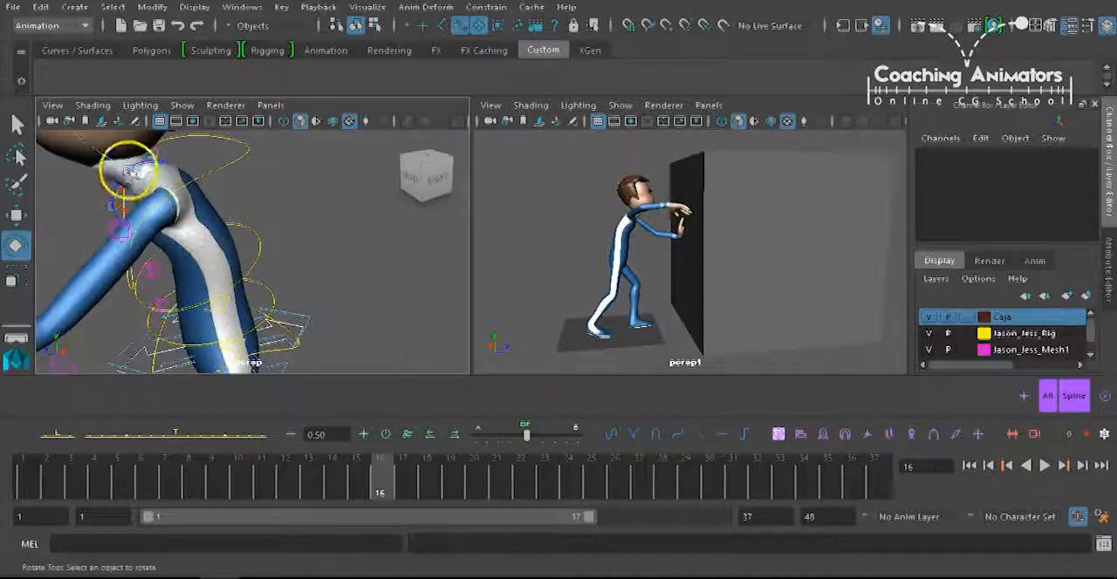
left_click(129, 170)
left_click_drag(186, 185, 152, 238)
left_click_drag(224, 191, 225, 184)
mouse_move(155, 240)
left_mouse_down()
mouse_move(174, 238)
mouse_move(165, 234)
left_mouse_up()
left_click_drag(74, 159, 78, 158)
left_click_drag(152, 189, 146, 201)
key("f")
left_click_drag(223, 228, 438, 209, "alt")
middle_click_drag(267, 166, 236, 279, "alt")
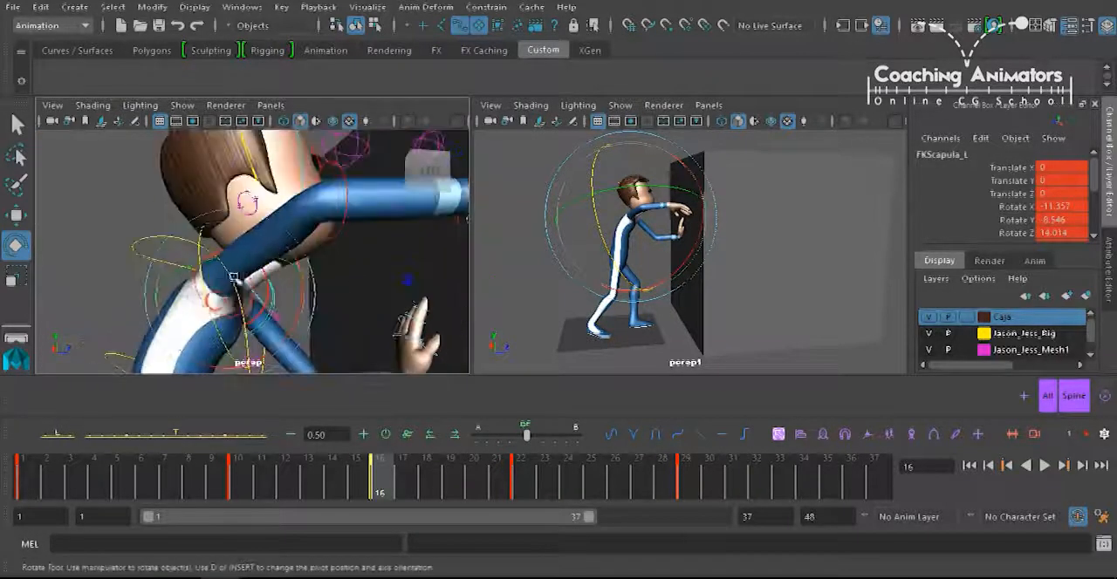
left_click_drag(212, 302, 218, 316, "alt")
left_click(200, 297)
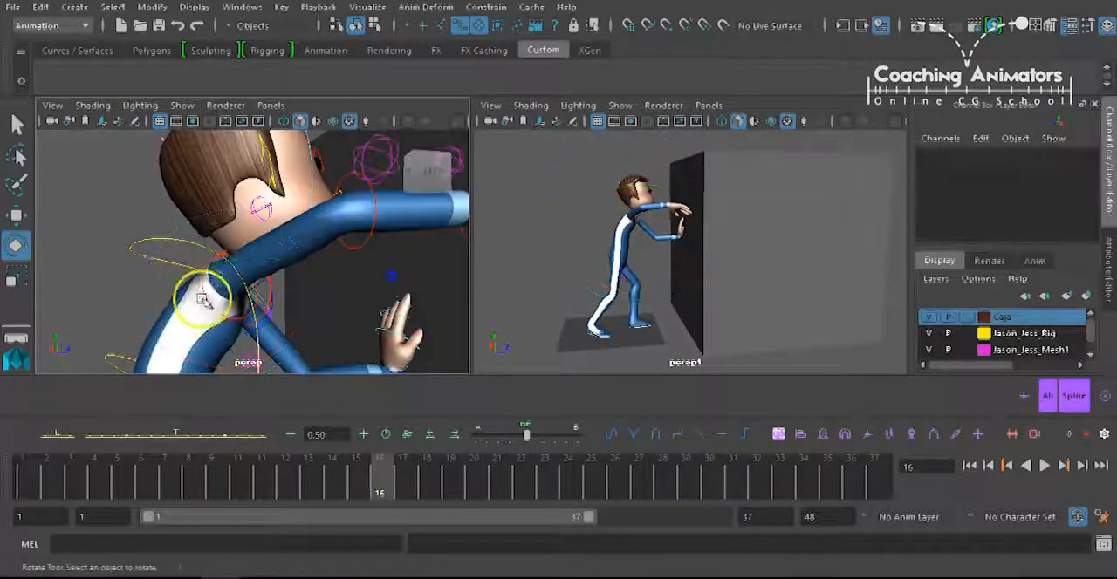
Rotate the right upper arm control FKShoulder_R to about -11.2, -73.0, 44.5 degrees at frame 16.
left_click(215, 295)
right_click_drag(328, 299, 286, 291, "alt")
left_click_drag(286, 291, 274, 267, "alt")
left_click_drag(297, 229, 294, 248)
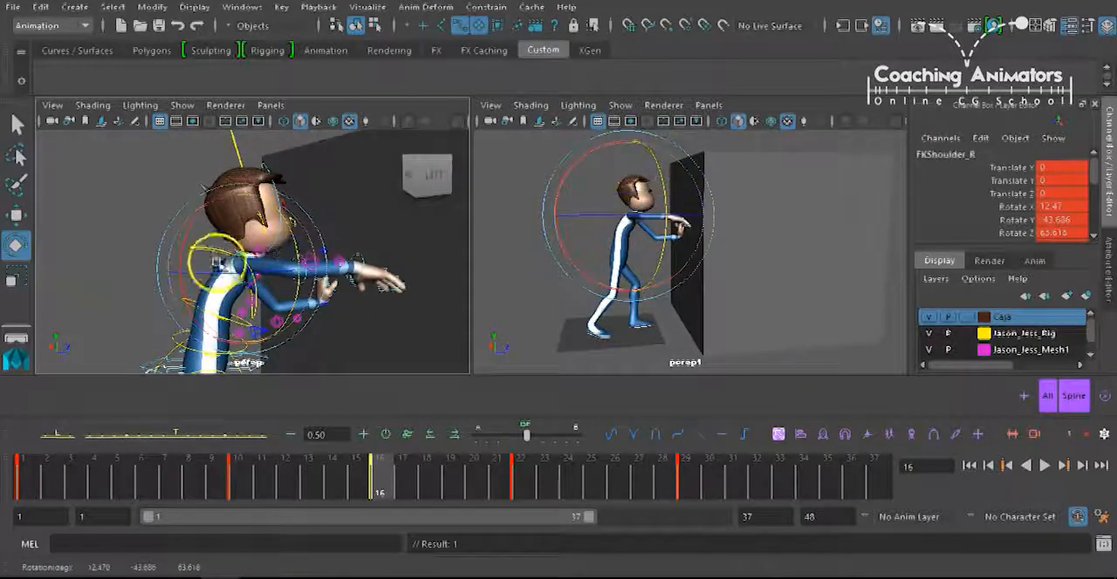
left_click_drag(180, 242, 193, 216)
mouse_move(294, 288)
left_mouse_down()
mouse_move(297, 264)
mouse_move(294, 273)
left_mouse_up()
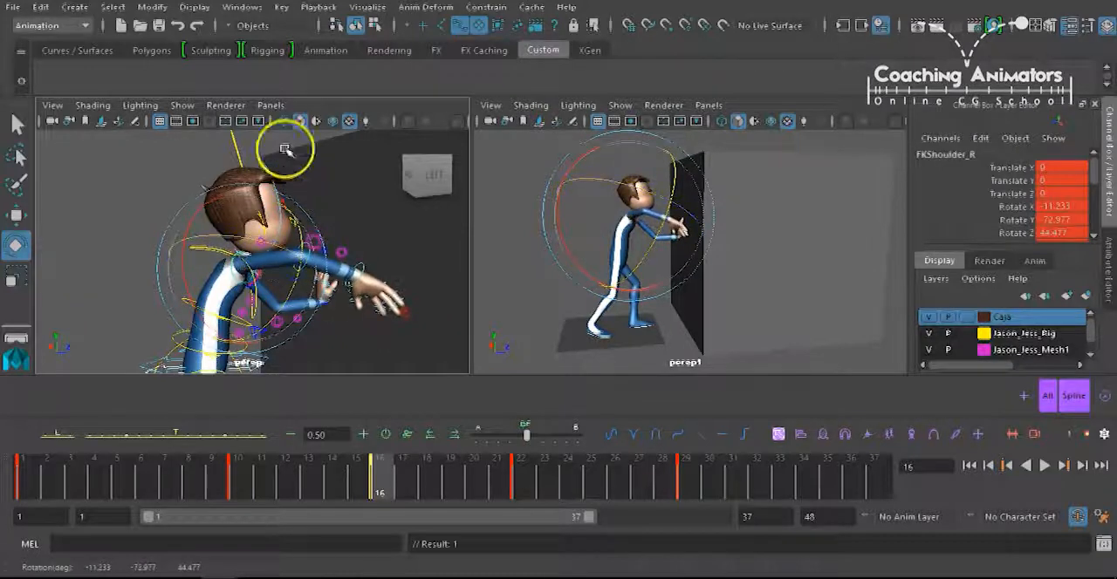
Bow the head by rotating FKHead_M to about 60.6 degrees in Z, key its rotation at frame 16, and scrub the motion.
middle_click_drag(287, 149, 289, 204, "alt")
left_click(269, 215)
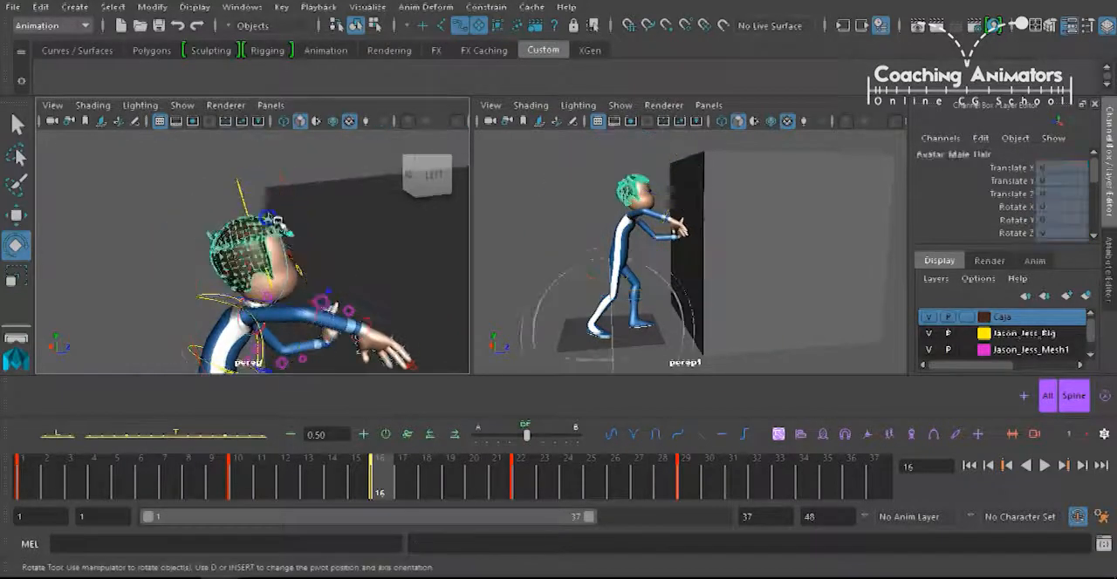
left_click(298, 268)
left_click_drag(300, 224, 337, 283)
left_click_drag(273, 232, 312, 290)
left_click_drag(199, 330, 193, 317)
key("shift+e")
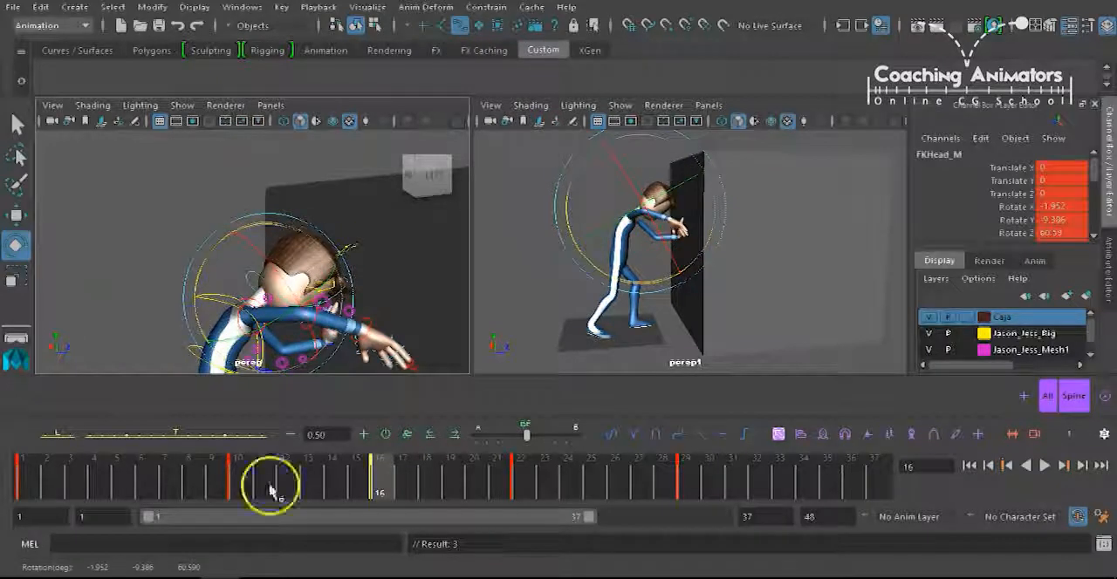
left_click_drag(237, 482, 556, 450)
left_click_drag(450, 445, 255, 496)
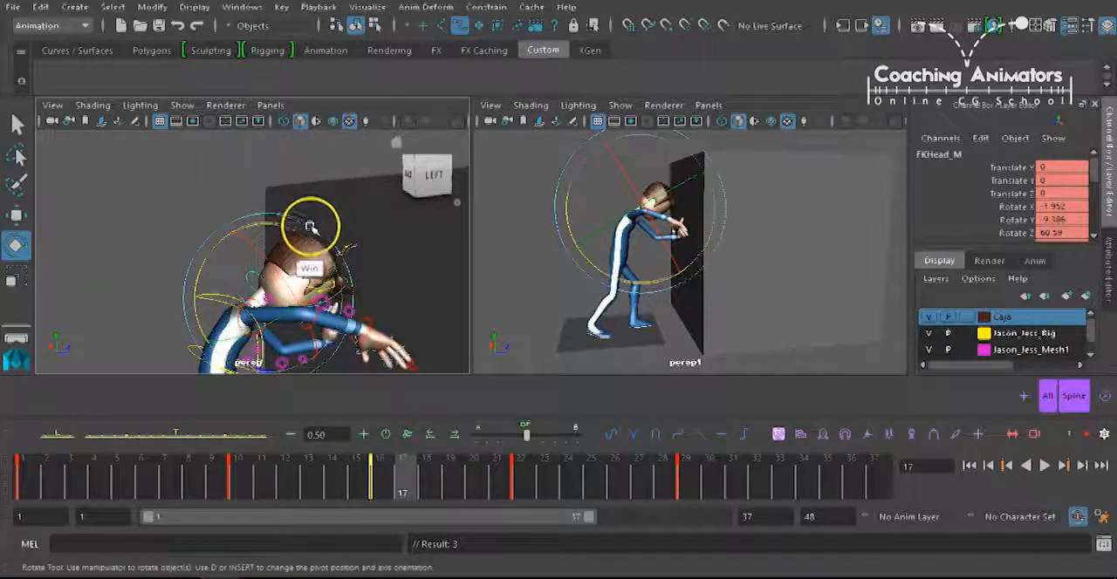
Copy the left foot control IKLeg_L's position from frame 10 to frame 16 and key it there.
left_click_drag(296, 219, 249, 299, "alt")
left_click(252, 298)
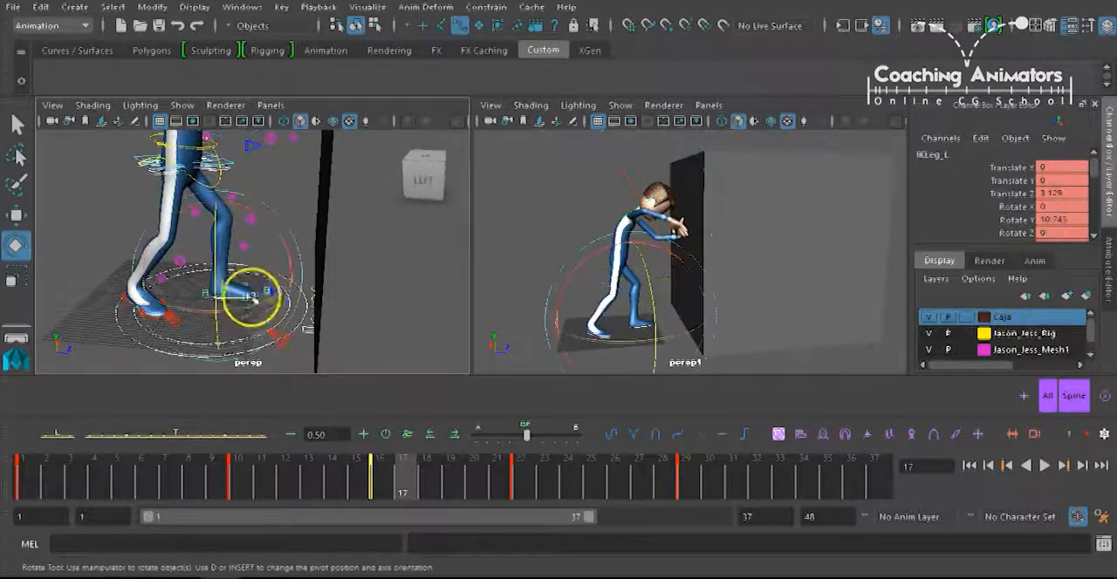
key("w")
left_click(249, 477)
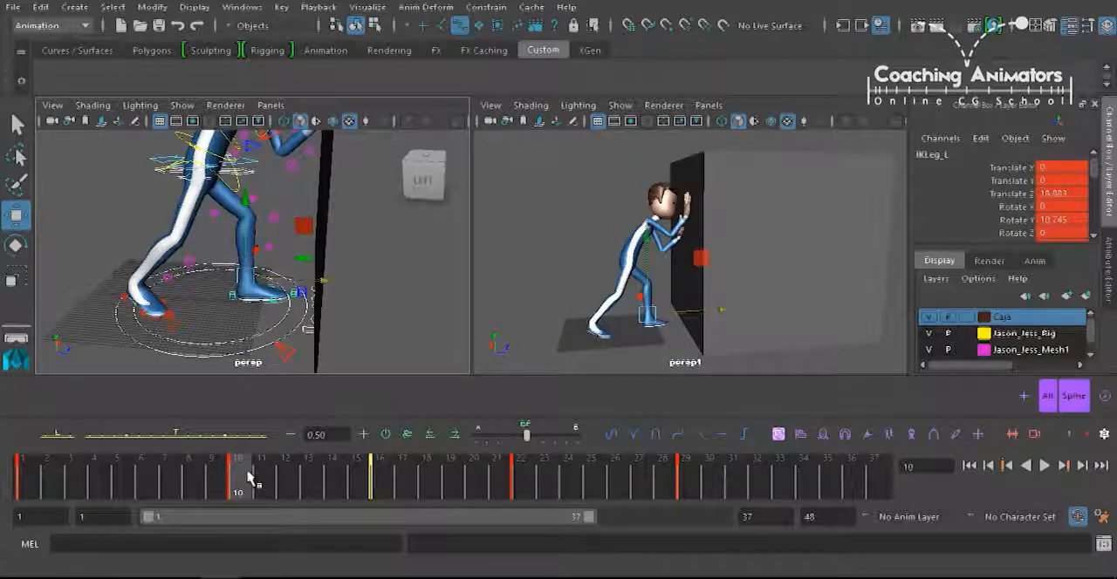
key("period")
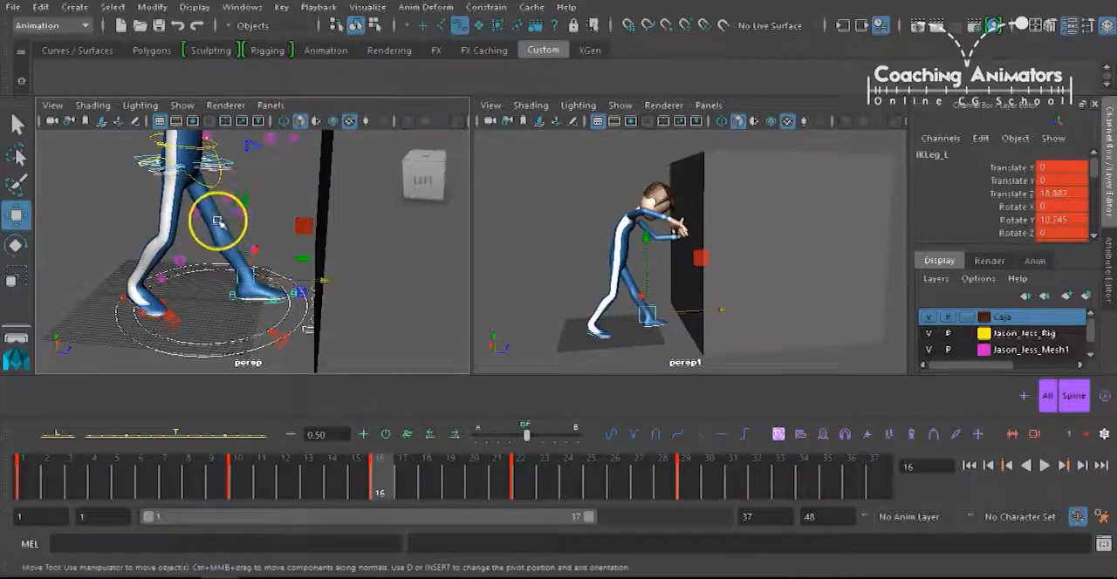
left_click_drag(219, 219, 245, 223, "alt")
Move the hip control gimbal_COG_ctrl to about -0.92 in Z at frame 16, key it, and step through the neighboring keys.
left_click_drag(167, 183, 181, 178, "alt")
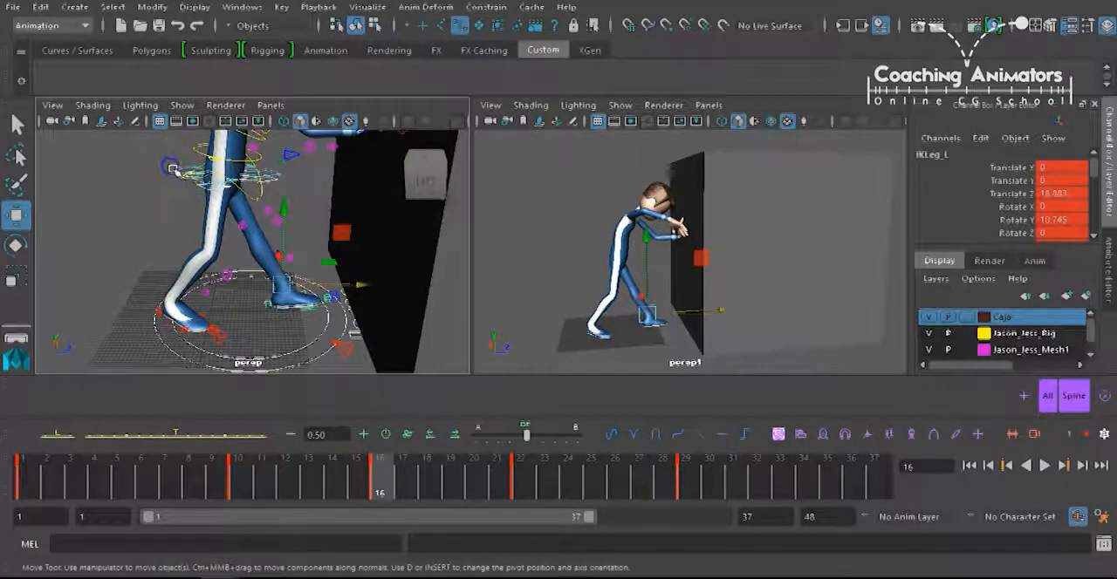
left_click(173, 170)
left_click_drag(287, 174, 290, 178)
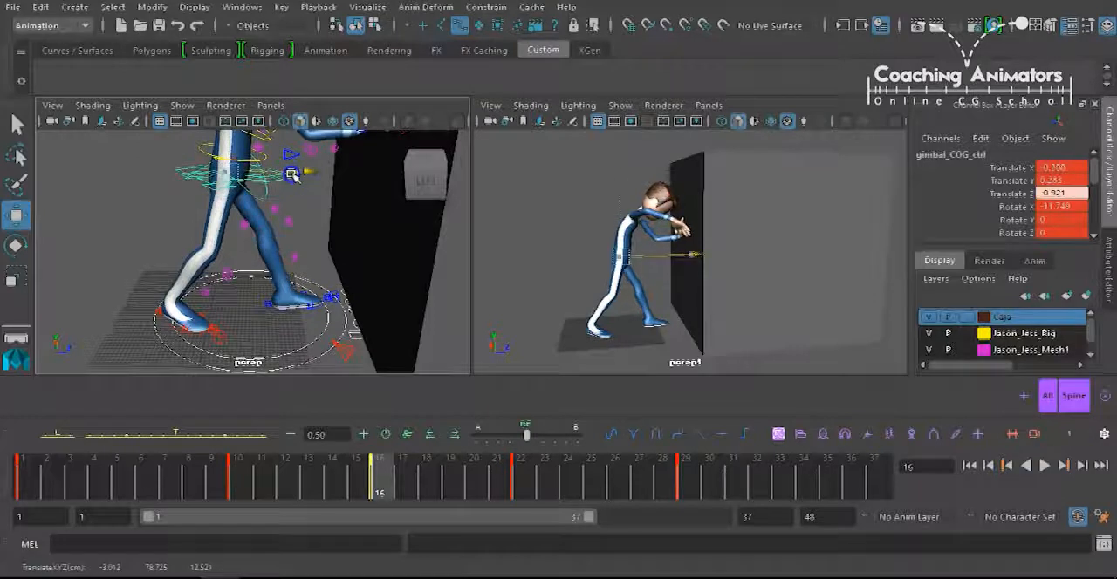
left_click_drag(346, 473, 297, 467)
key("period")
key("period")
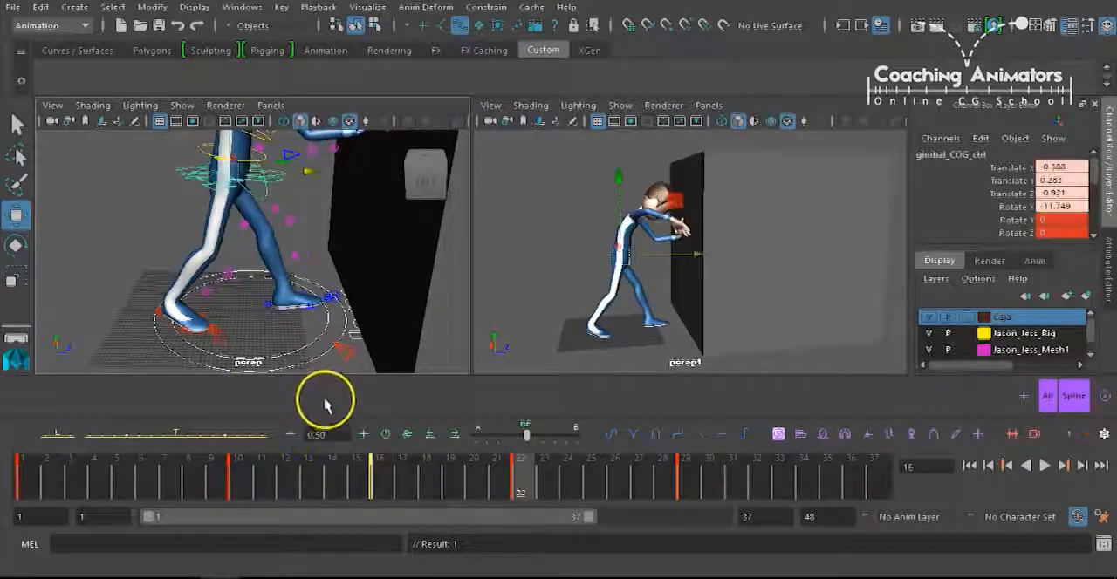
Compare the pose at frame 16 with the poses on the neighboring keys at frames 10 and 22.
key("period")
key("comma")
key("comma")
key("comma")
key("period")
key("period")
key("comma")
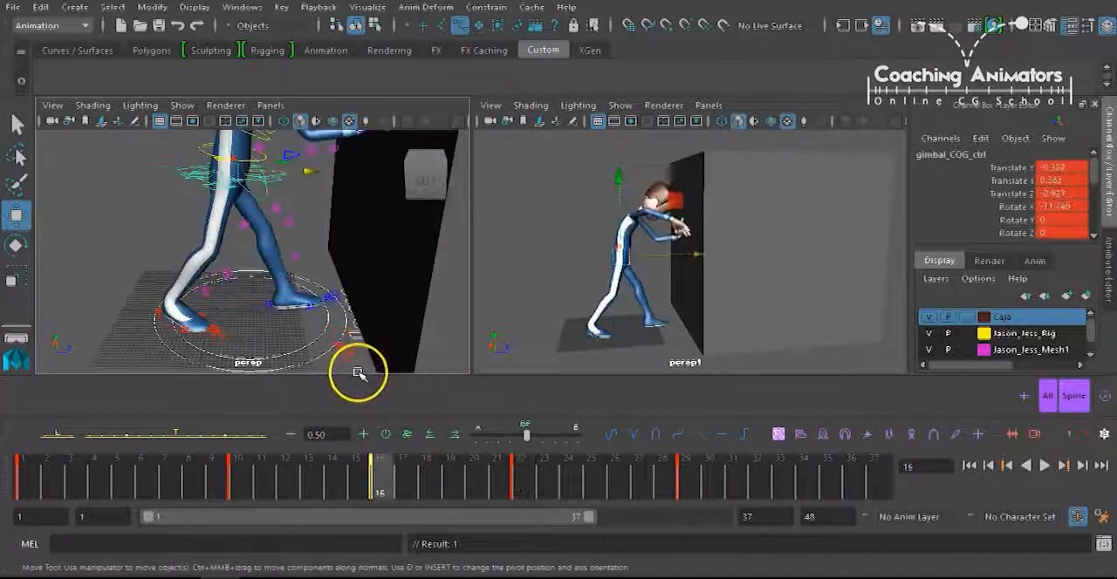
Lower the right upper arm by rotating FKShoulder_R to about -37.9 degrees in Y at frame 16.
middle_click_drag(309, 165, 307, 240, "alt")
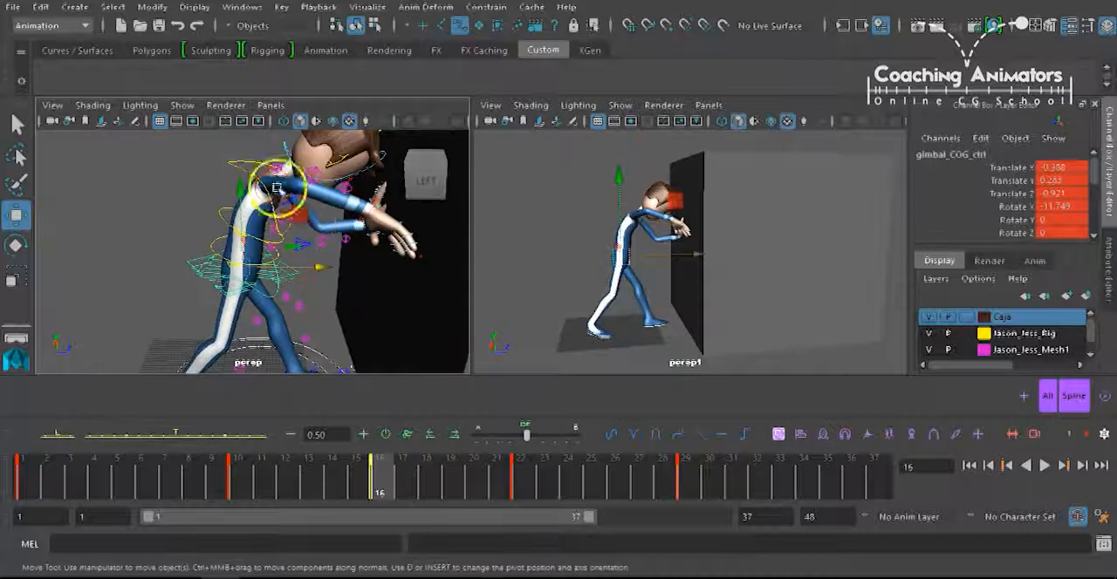
left_click(288, 183)
key("e")
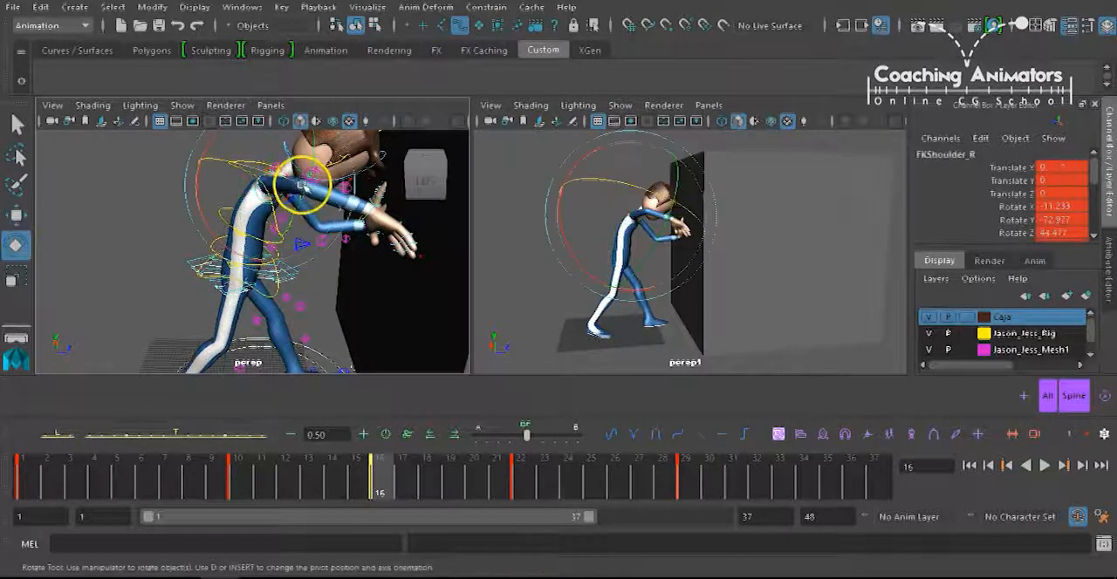
left_click_drag(299, 199, 297, 276)
Bend the right hand upward by rotating FKWrist_R to about -45.9 degrees in Y at frame 16.
key("w")
left_click(351, 258)
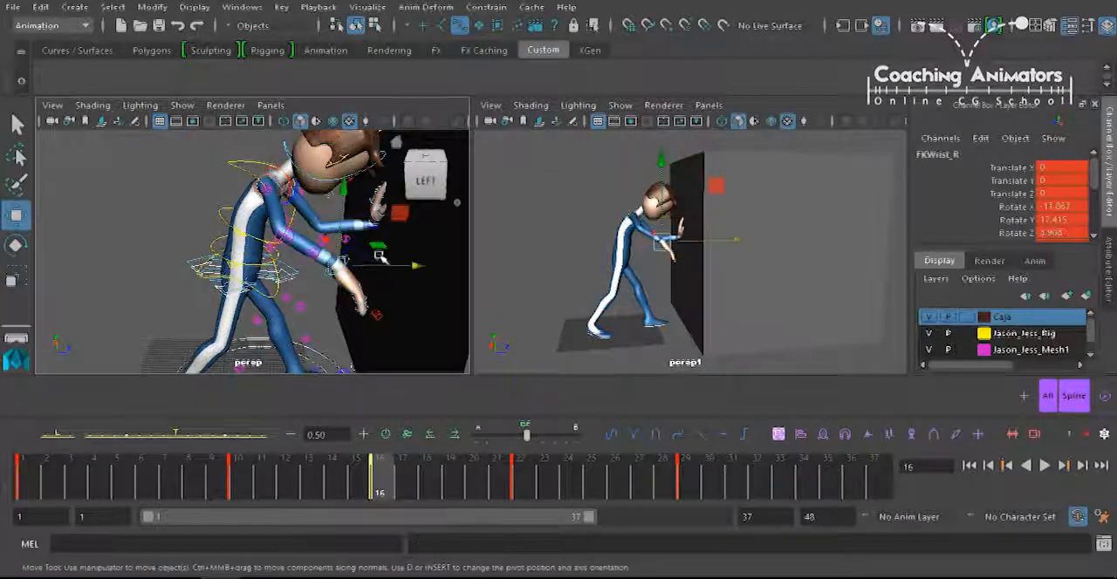
key("e")
left_click_drag(394, 222, 369, 178)
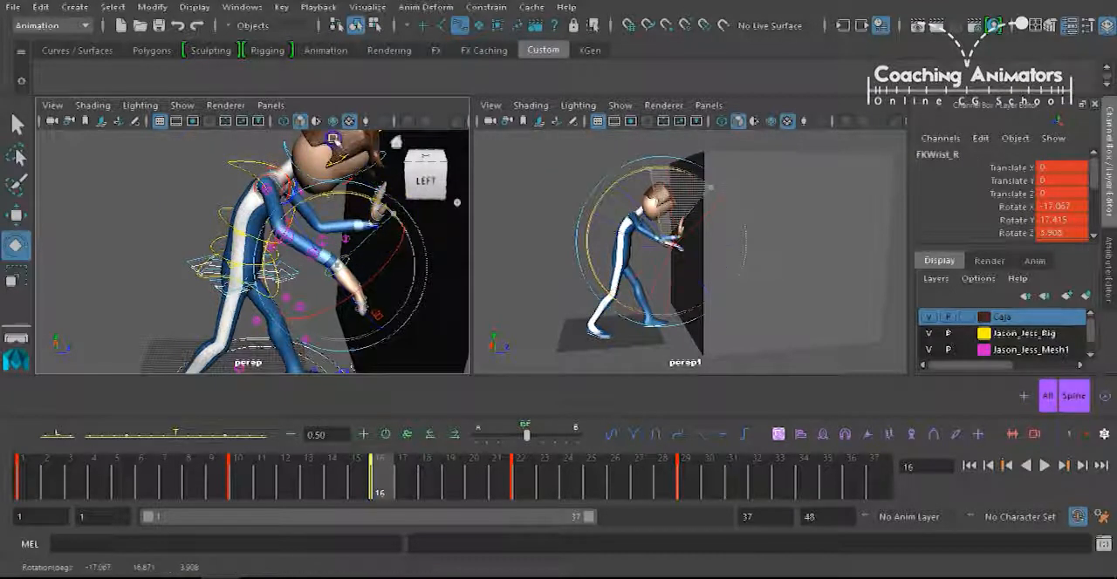
left_click_drag(319, 135, 375, 139)
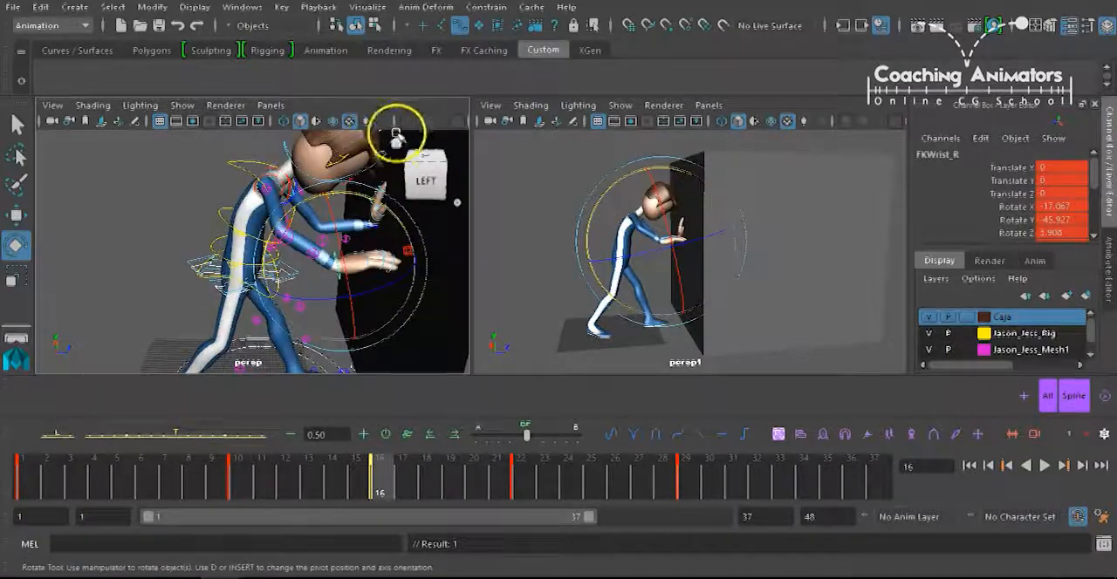
Rotate the right upper arm control FKShoulder_R to about 36.9, 0.0, 77.7 degrees at frame 16.
key("w")
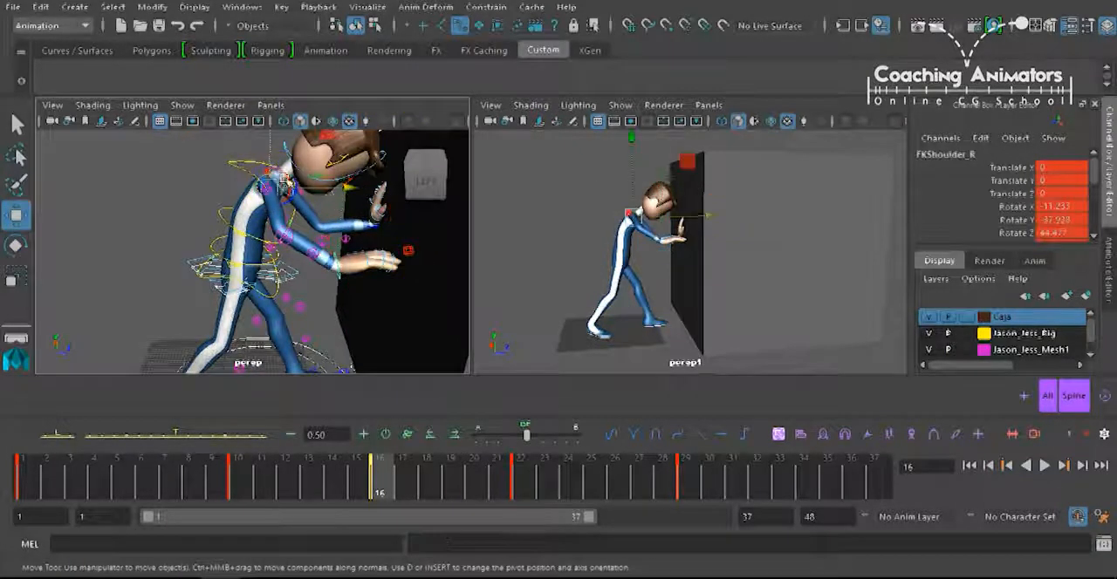
key("e")
left_click_drag(334, 138, 343, 203)
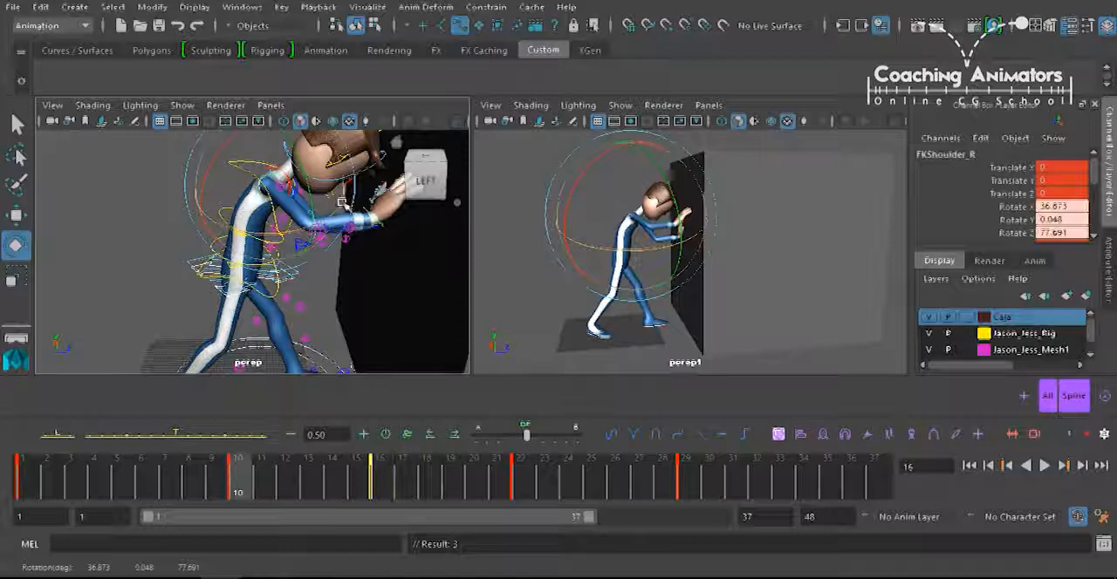
Step back and forth between the keys at frames 10, 16 and 22 to examine the right arm's motion.
key(".")
key("comma")
key("period")
key("comma")
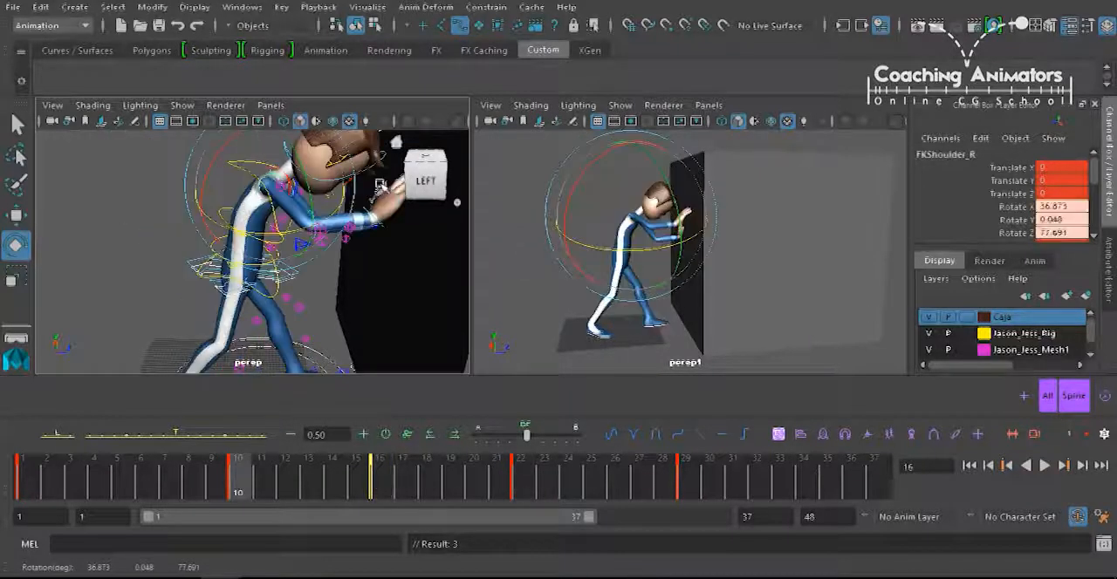
key("period")
key("period")
key("comma")
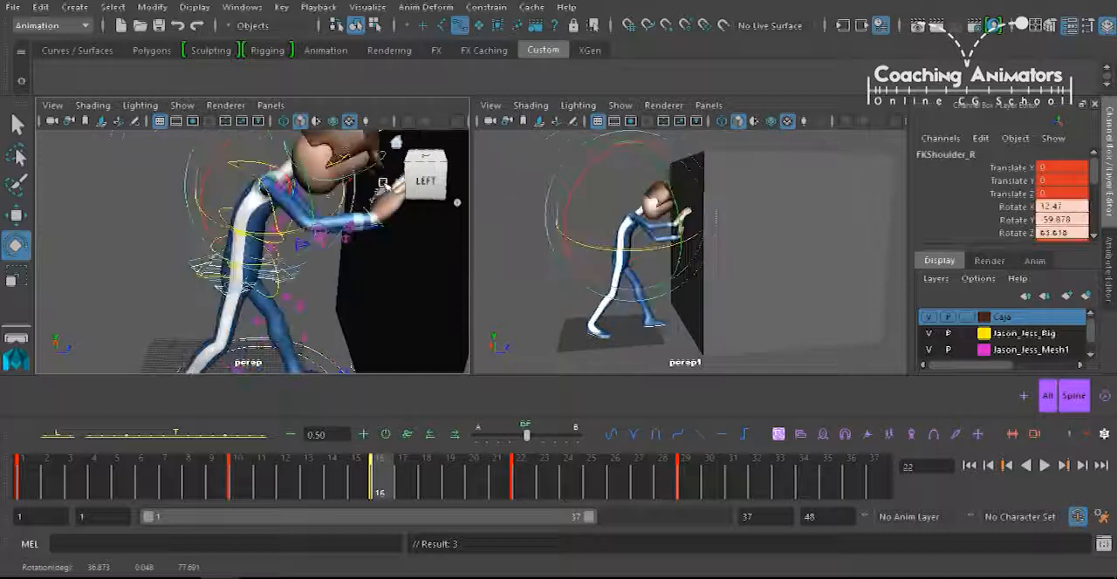
key("comma")
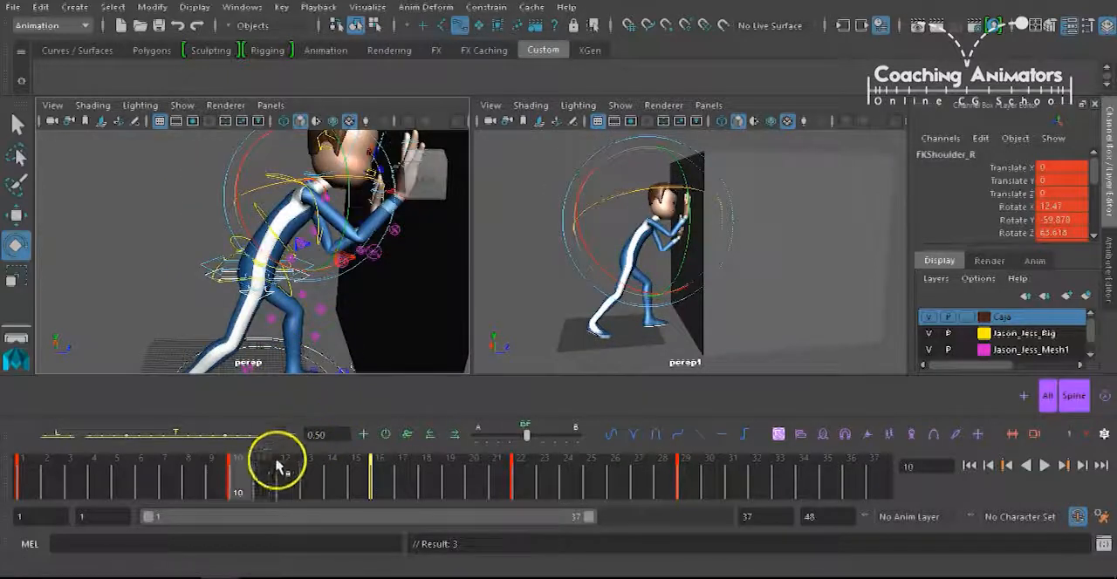
Play the animation, stop at frame 19, and key an in-between pose there for all the rig's controls.
key("alt+v")
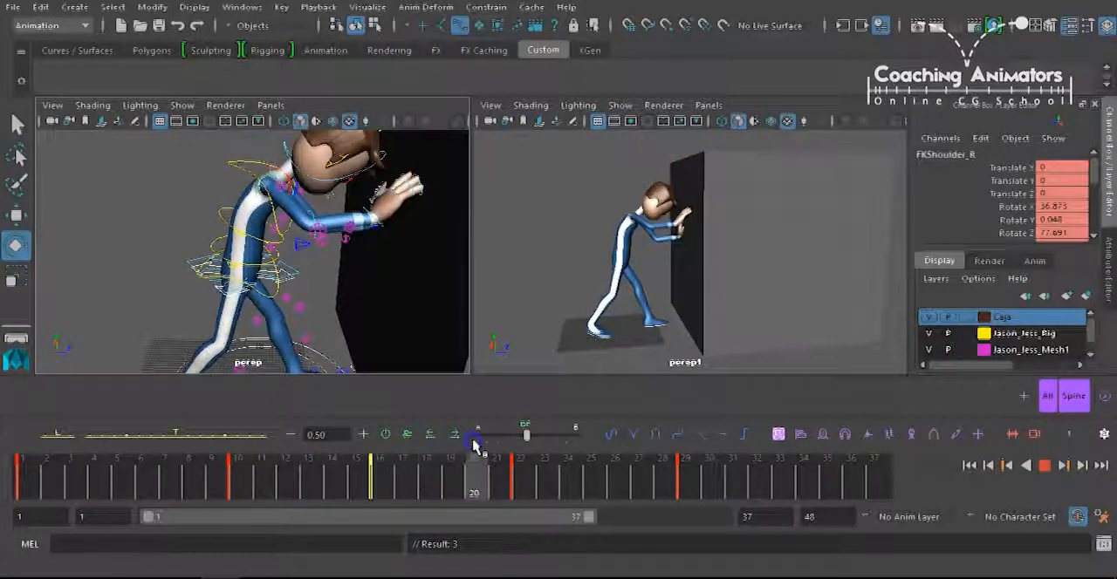
left_click(623, 148)
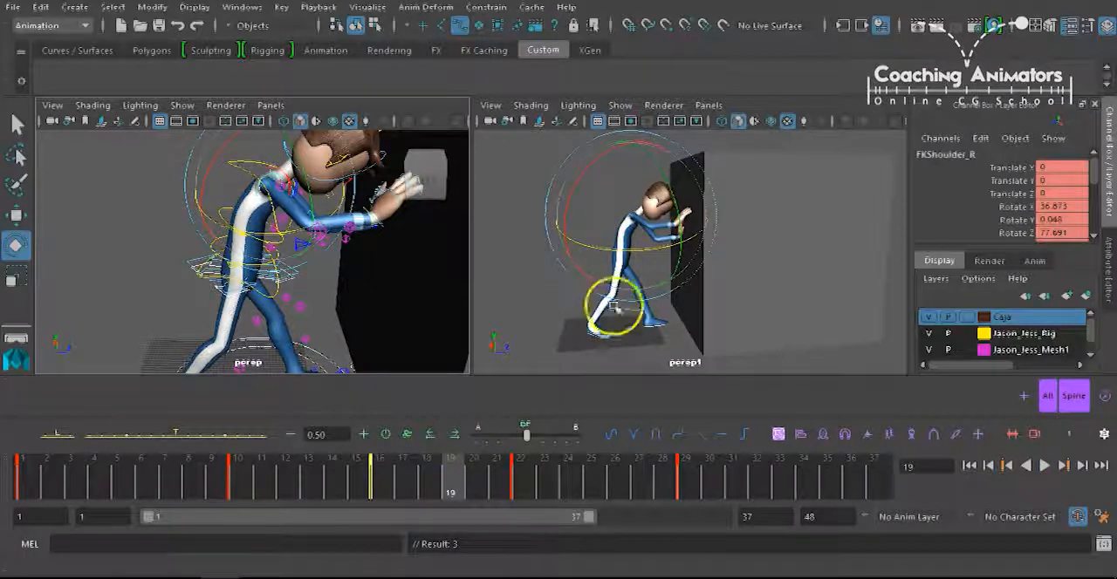
left_click(1048, 397)
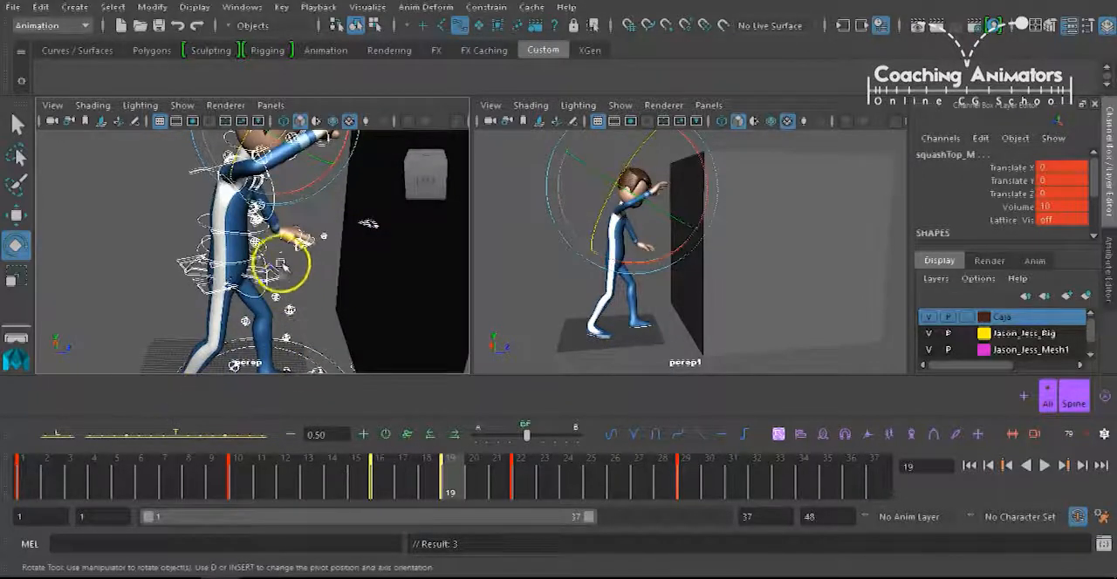
Check the left arm at frames 16 and 22, and switch it to FK at frame 19 by setting FK_IK on Fingers_L to 0.
middle_click_drag(284, 269, 314, 236, "alt")
left_click_drag(314, 235, 117, 248, "alt")
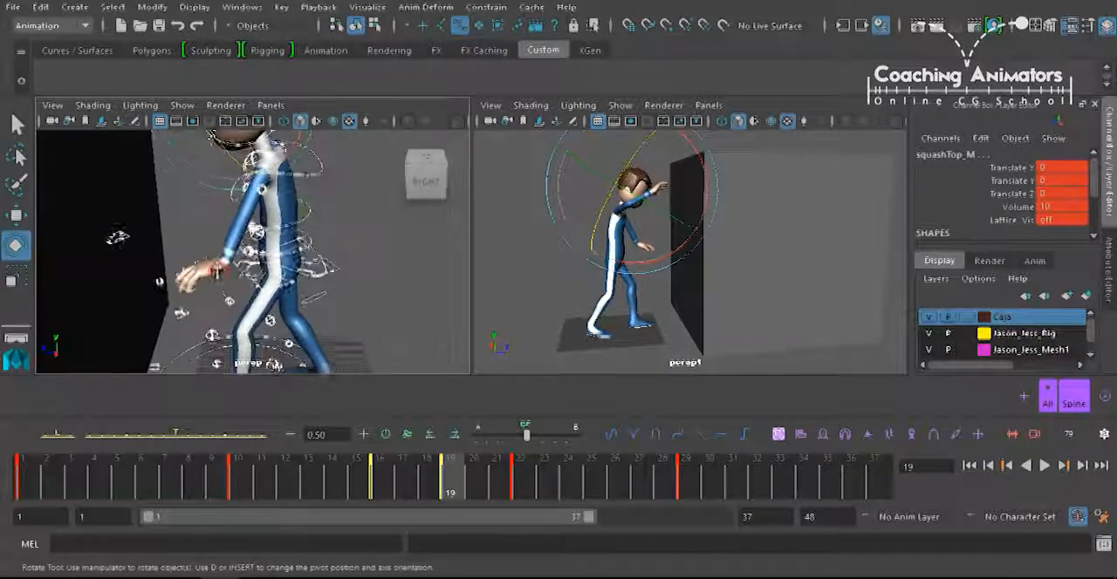
left_click(160, 282)
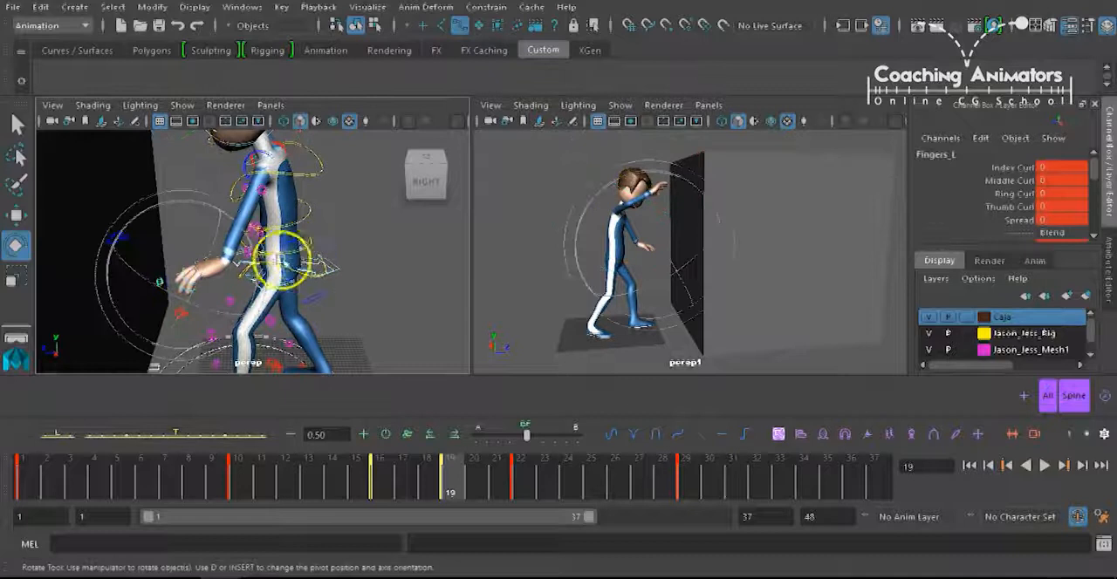
left_click_drag(307, 258, 303, 247, "alt")
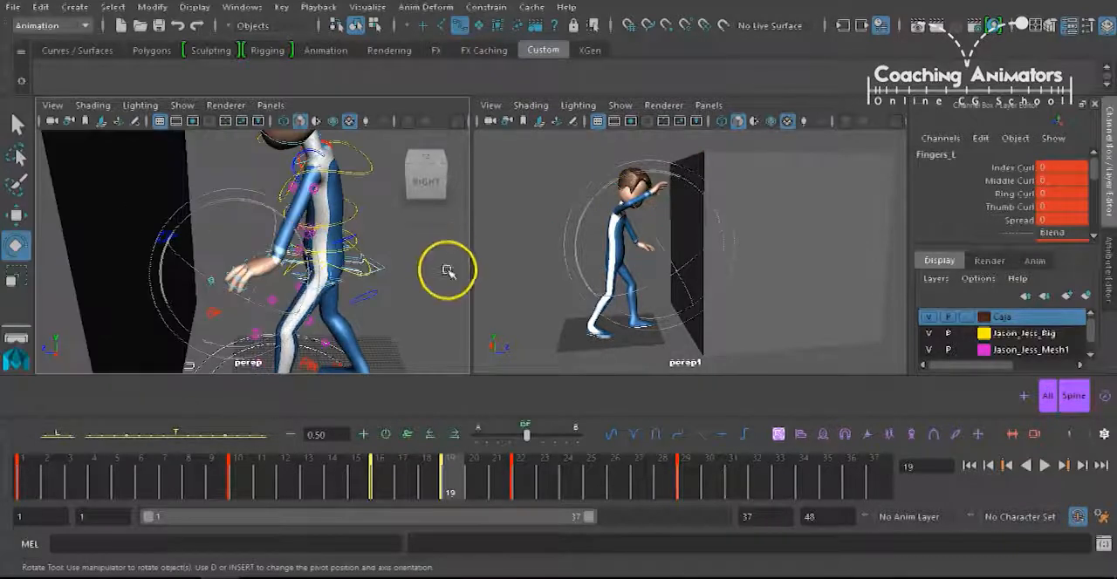
left_click(380, 475)
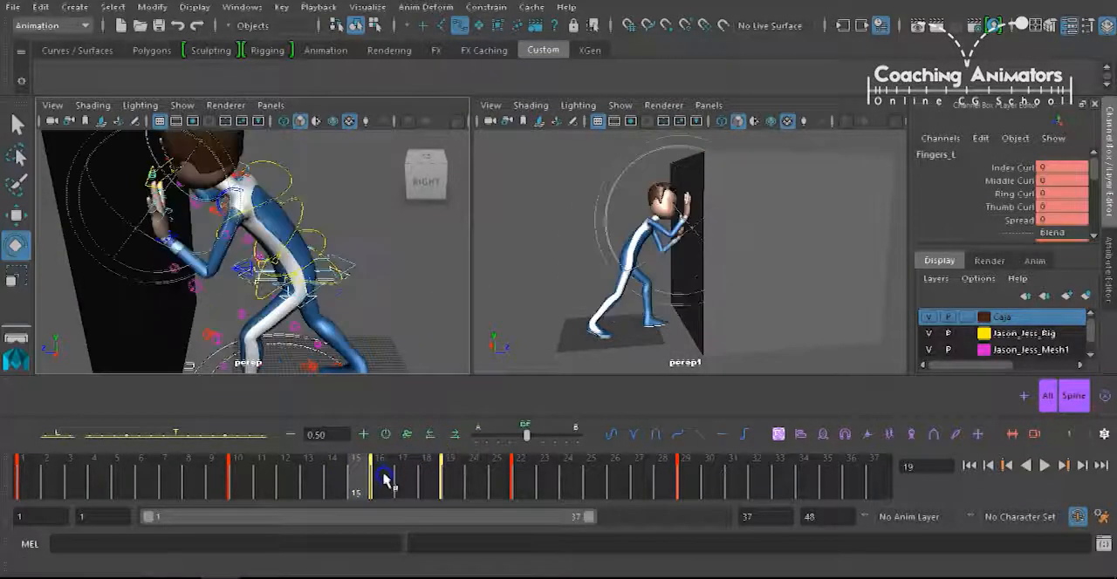
left_click(519, 468)
left_click(456, 469)
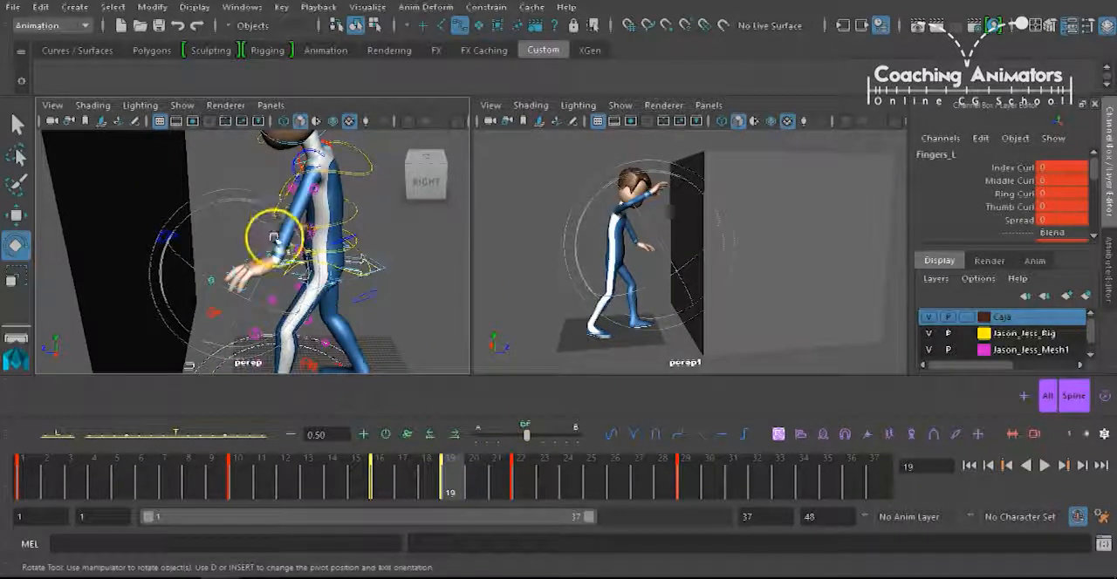
middle_click_drag(274, 236, 294, 250, "alt")
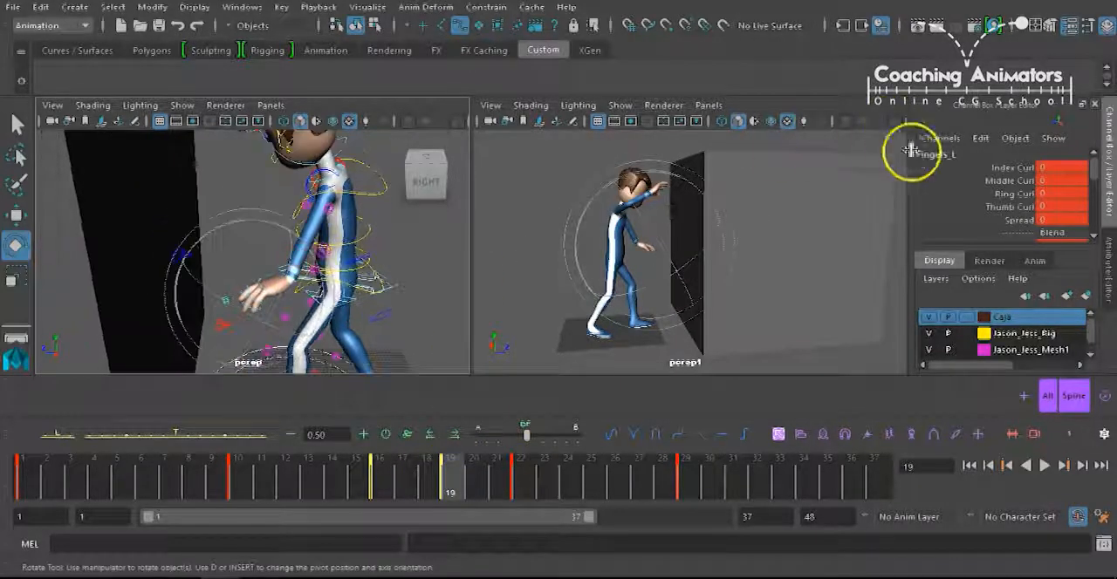
left_click_drag(1095, 170, 1096, 183)
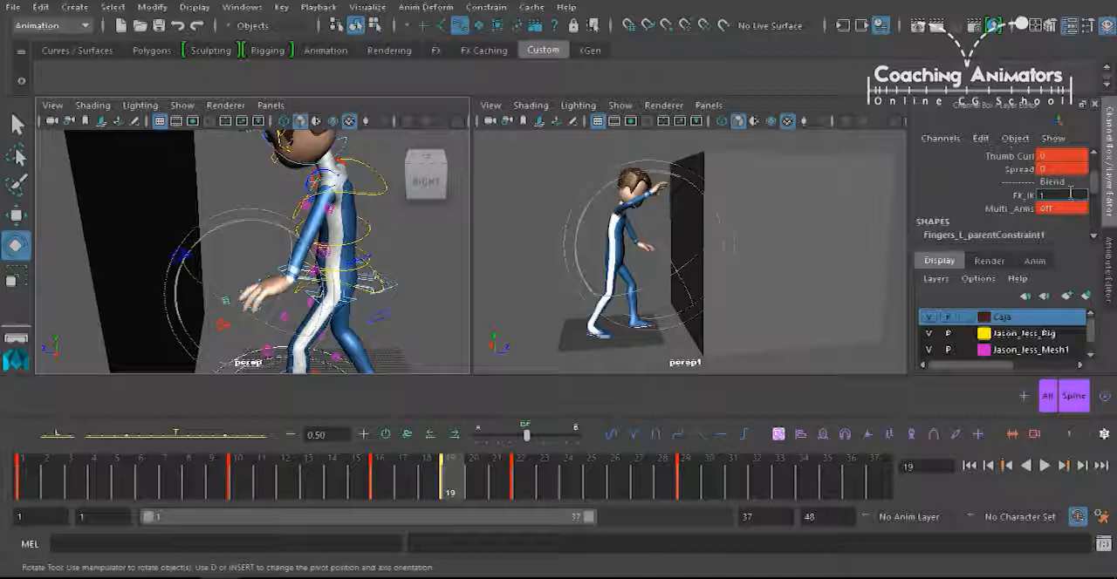
key("Return")
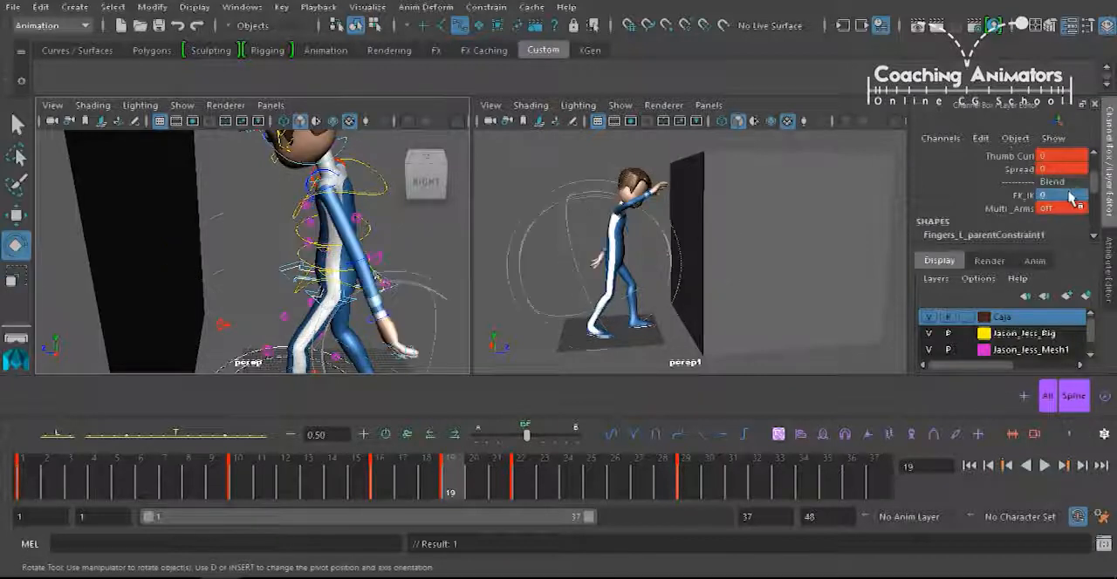
Bend the left elbow's FK control to about 65.9 degrees in Z at frame 19.
left_click_drag(353, 269, 384, 249, "alt")
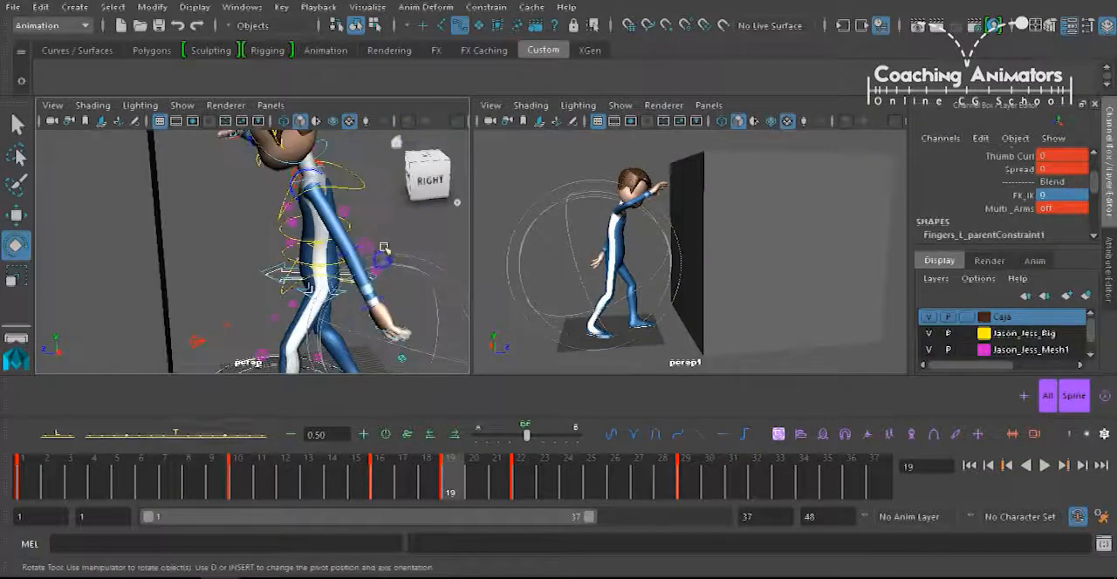
left_click(394, 304)
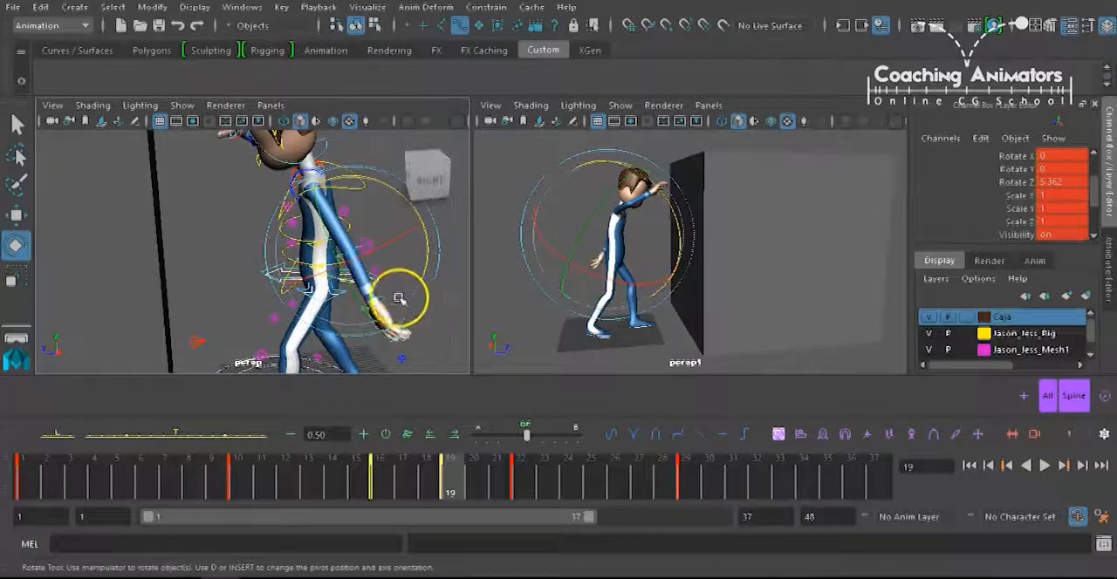
mouse_move(418, 281)
left_mouse_down()
mouse_move(341, 322)
mouse_move(424, 256)
mouse_move(420, 275)
left_mouse_up()
key("ctrl+z")
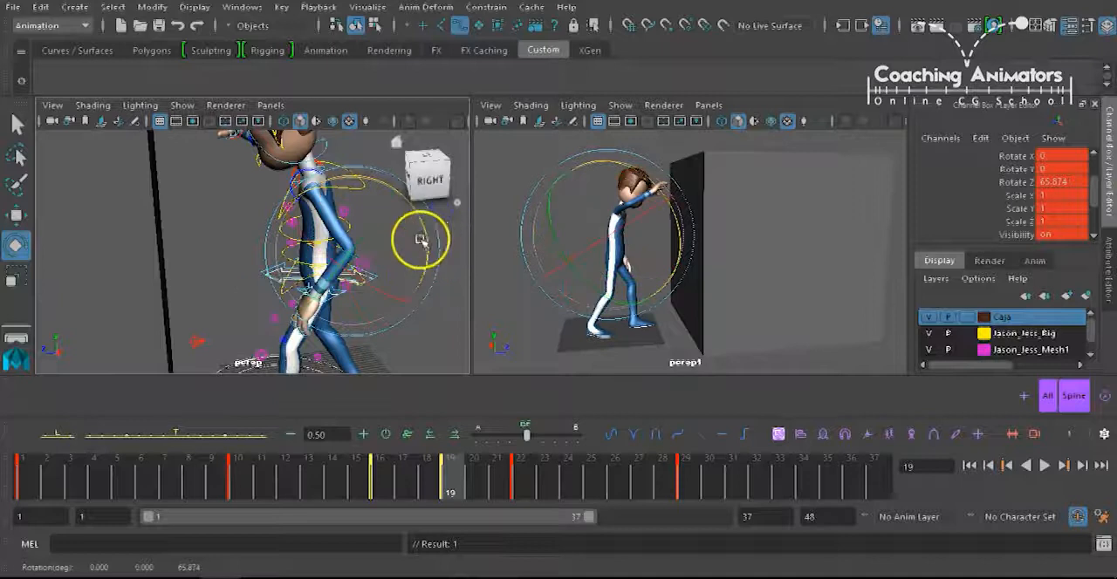
Swing the left arm toward the box by rotating FKShoulder_L to about 63.7, 47.1, 2.2 degrees at frame 19.
middle_click_drag(375, 230, 329, 230, "alt")
left_click_drag(329, 229, 366, 187, "alt")
left_click(365, 162)
right_click_drag(329, 222, 356, 210, "alt")
left_click(357, 210)
left_click_drag(359, 255, 293, 278, "alt")
left_click_drag(361, 185, 343, 236)
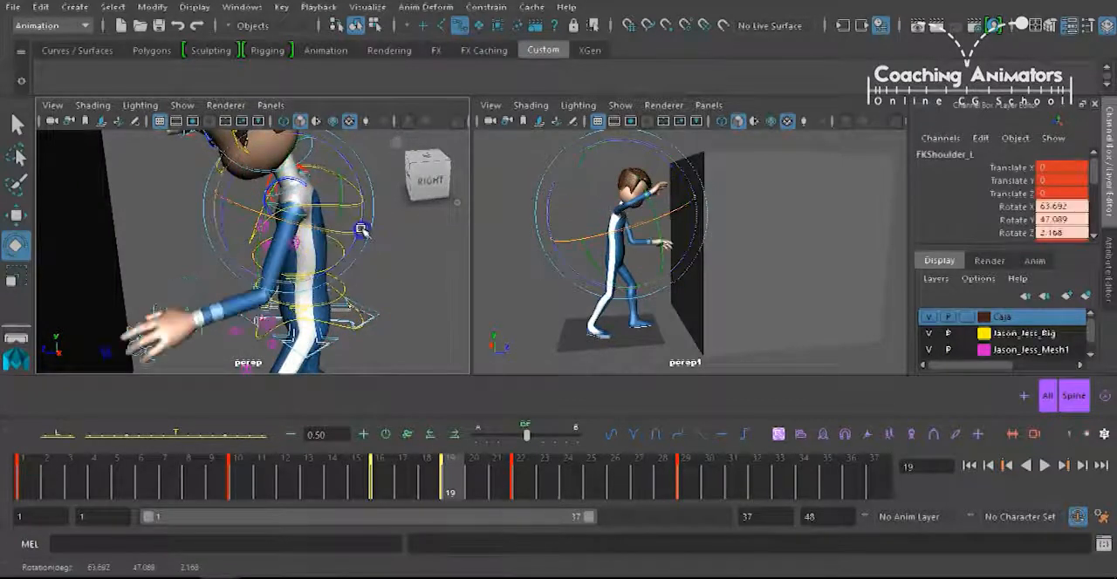
Rotate FKWrist_L to about -99.7, -43.2, 14.4 degrees at frame 19 and compare it with the previous key.
left_click(188, 299)
left_click_drag(187, 299, 184, 254)
key("comma")
key("period")
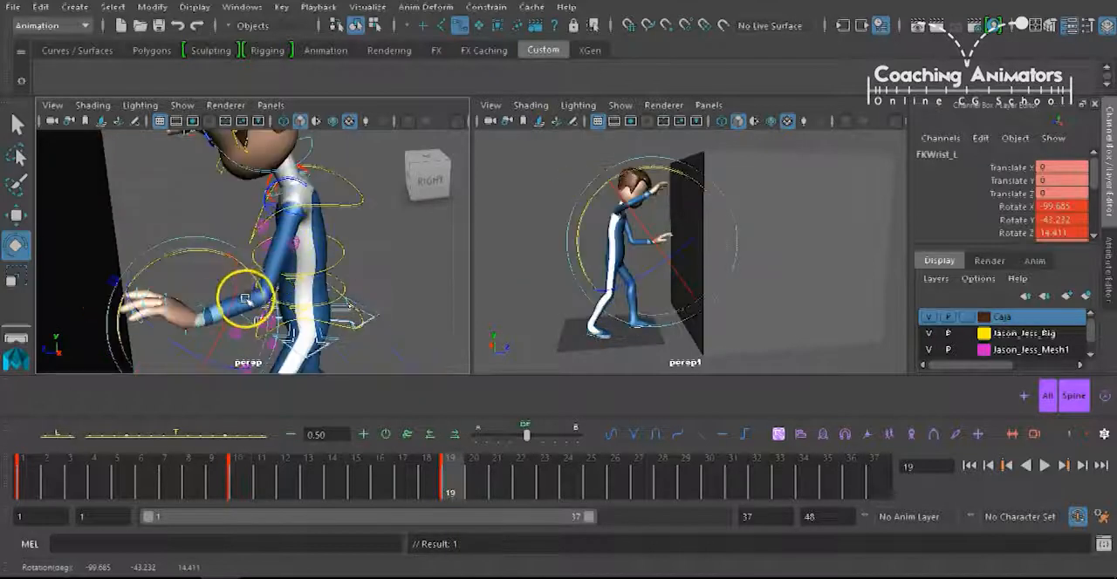
Select the left arm's three FK controls and add them to the All selection set.
key("q")
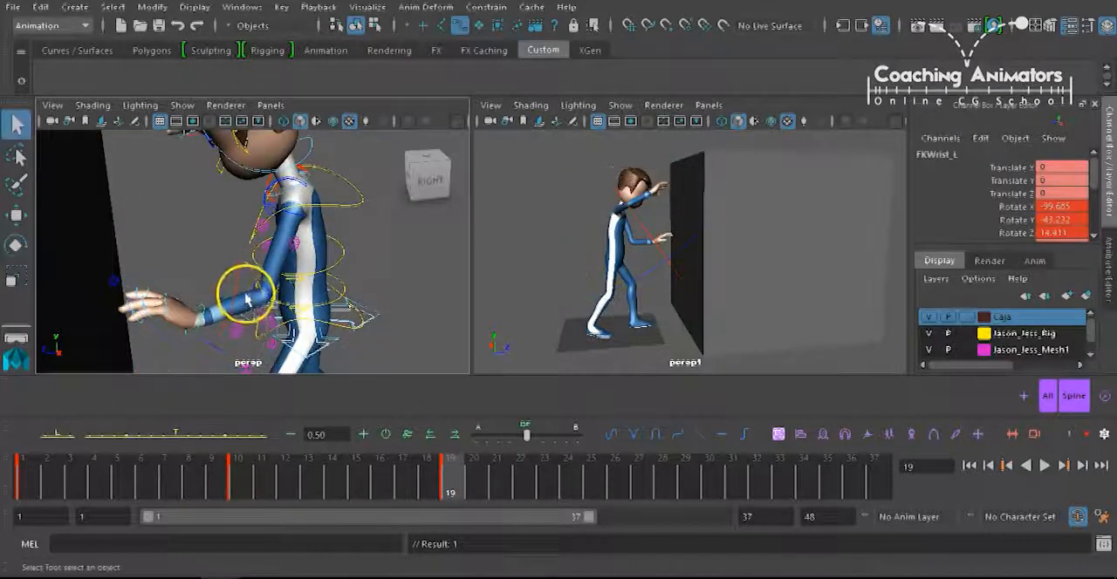
left_click(295, 224)
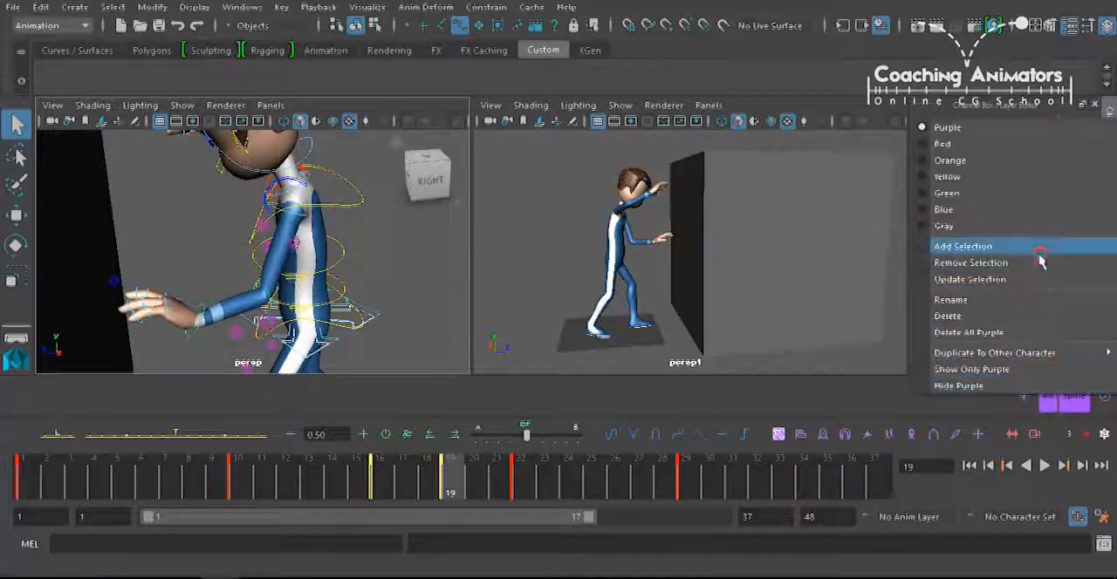
left_click(1040, 246)
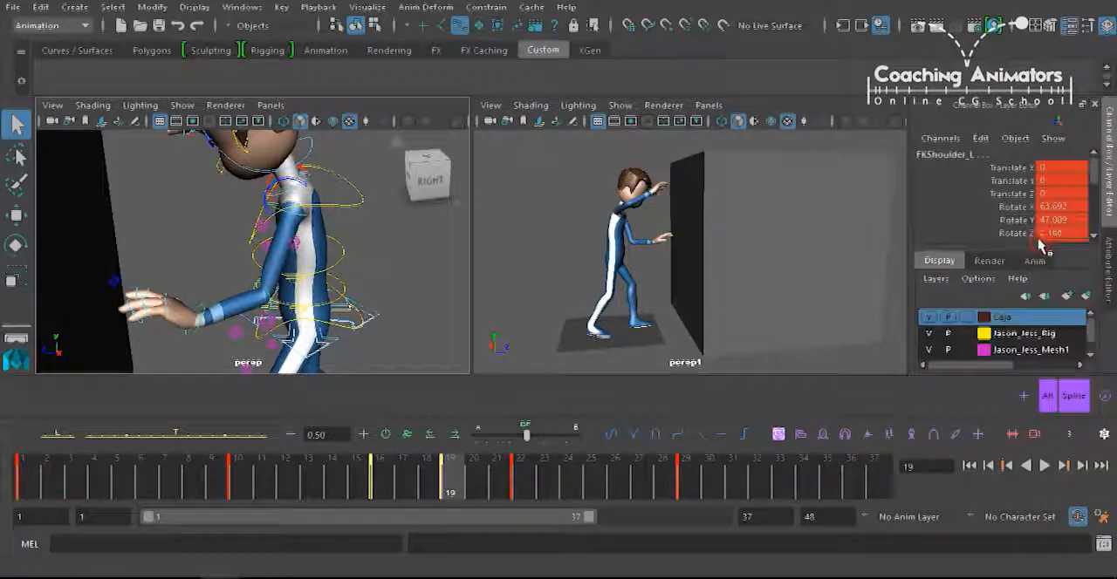
Check the pose at frame 22, rotate FKWrist_L to about -61.6, 3.2, 1.2 degrees at frame 29, and return to frame 22.
left_click(529, 479)
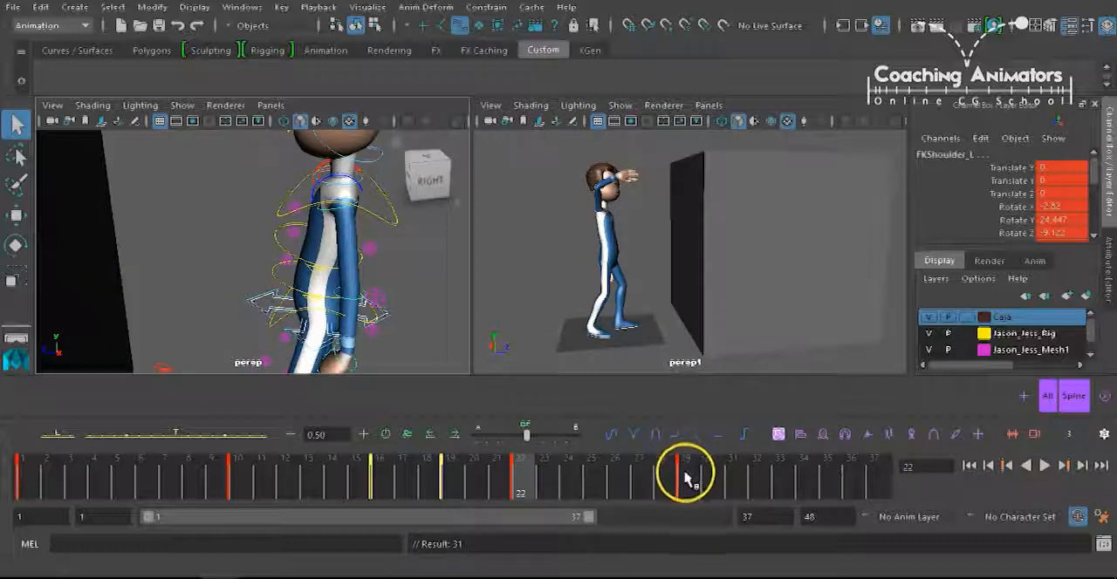
left_click(682, 483)
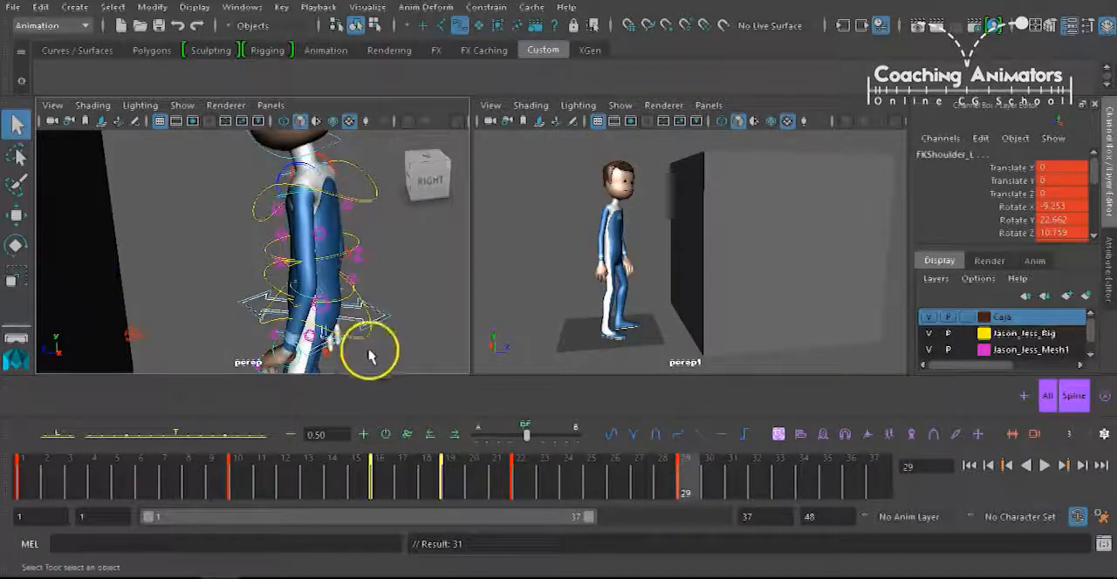
left_click(240, 314)
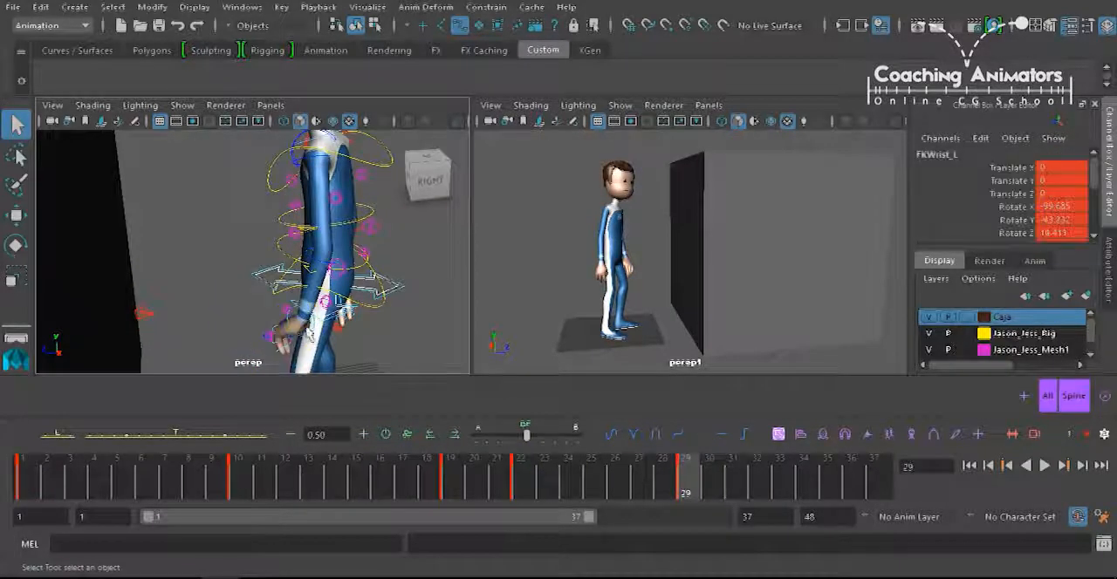
key("e")
left_click_drag(361, 336, 366, 299)
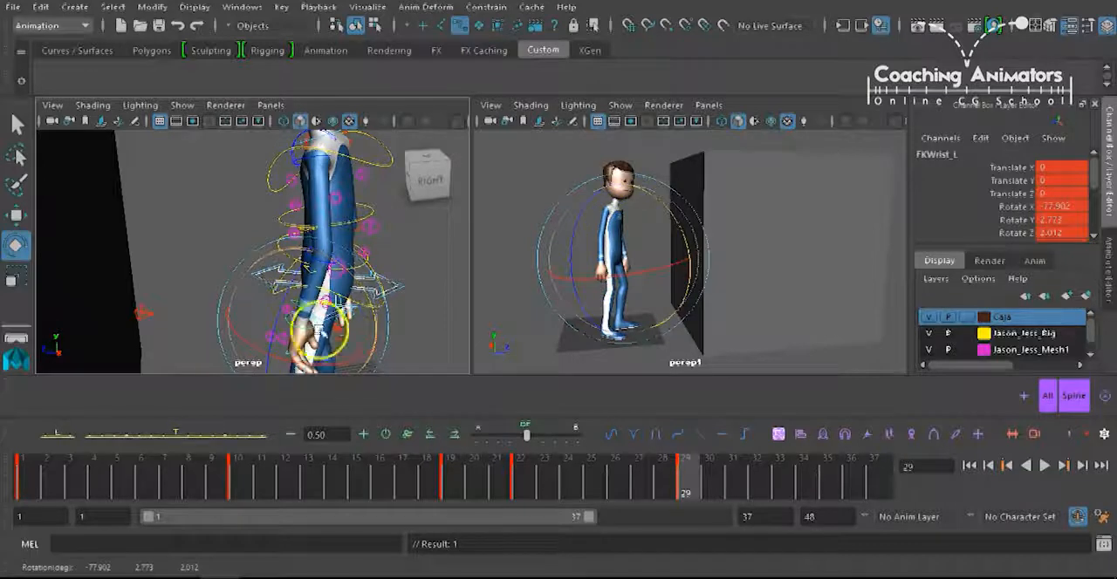
left_click_drag(337, 365, 362, 355)
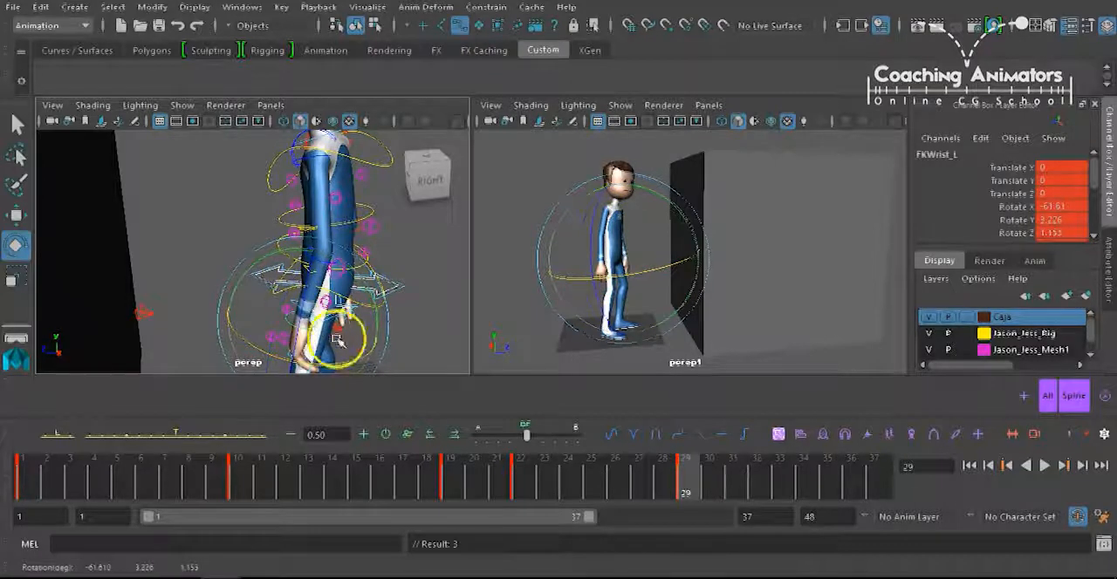
left_click(521, 480)
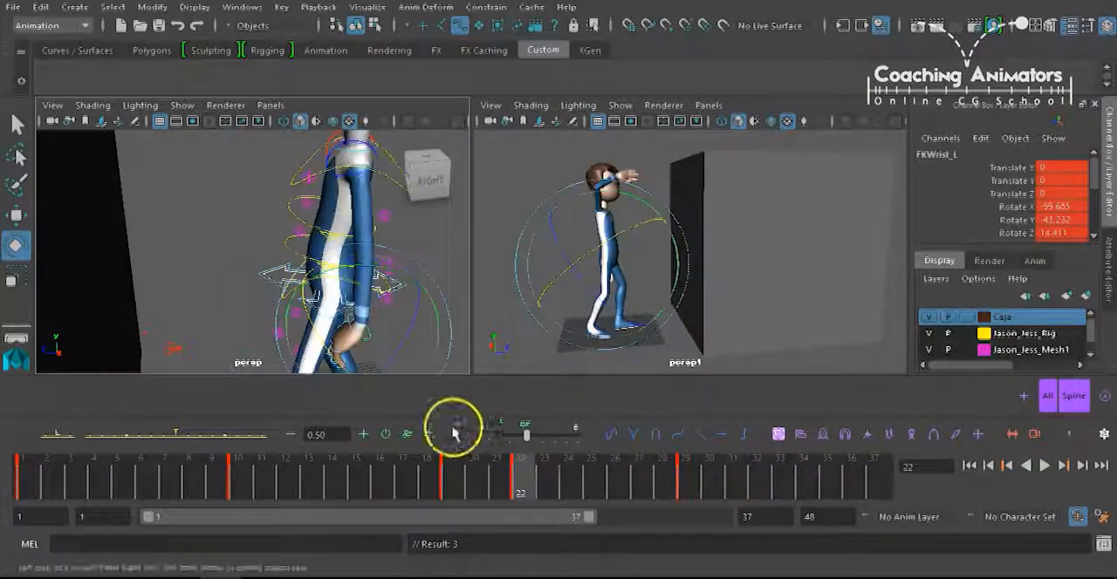
Rotate FKWrist_L to about -65.7, -22.2, -11.6 degrees at frame 22 and scrub back to frame 17 to check the motion.
left_click_drag(419, 324, 412, 299)
left_click_drag(356, 255, 403, 334)
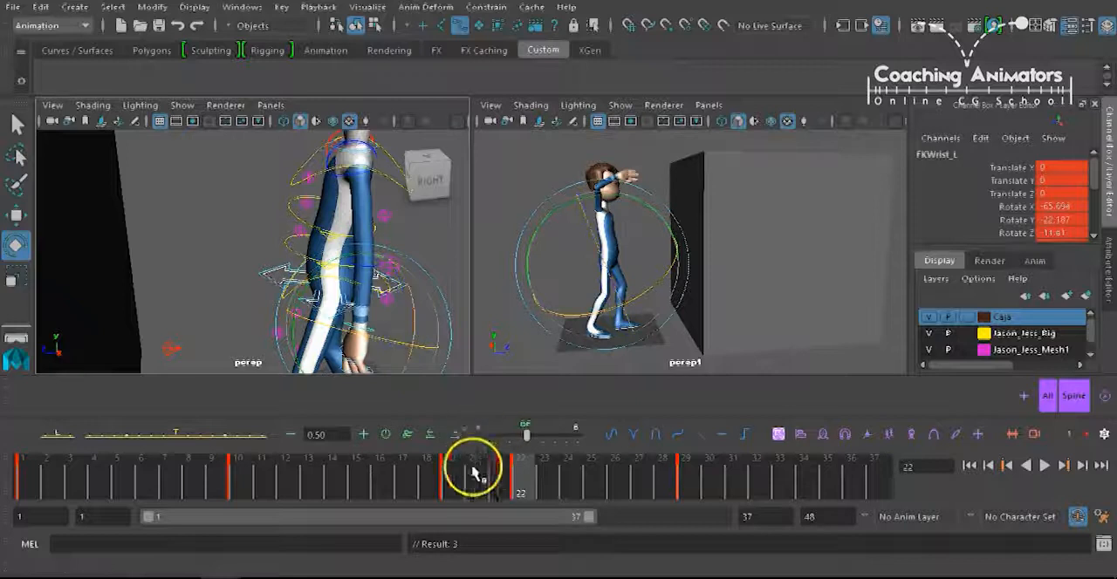
left_click_drag(473, 472, 462, 474)
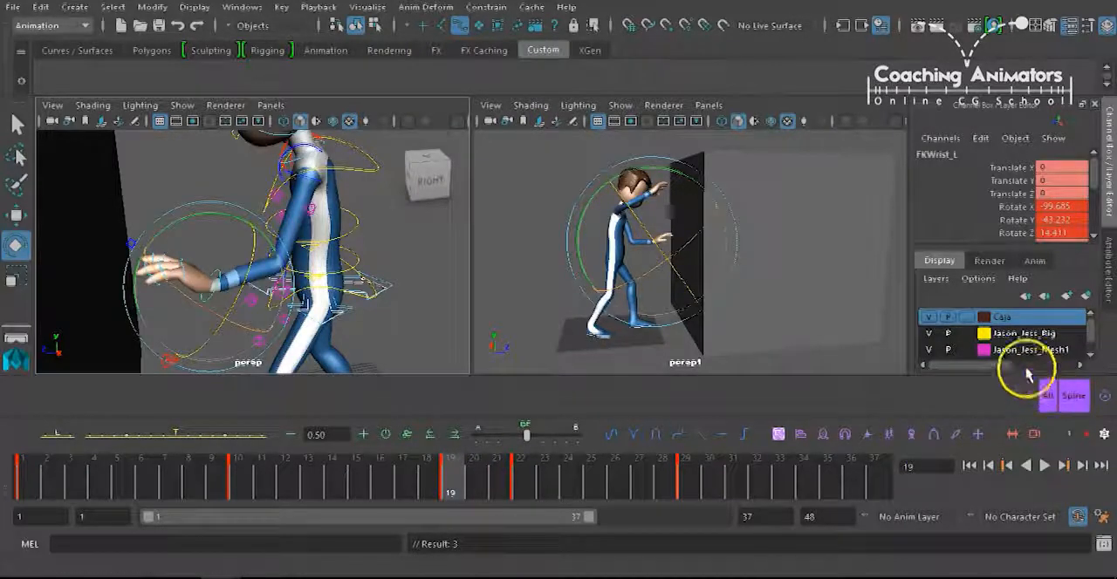
left_click_drag(447, 477, 419, 478)
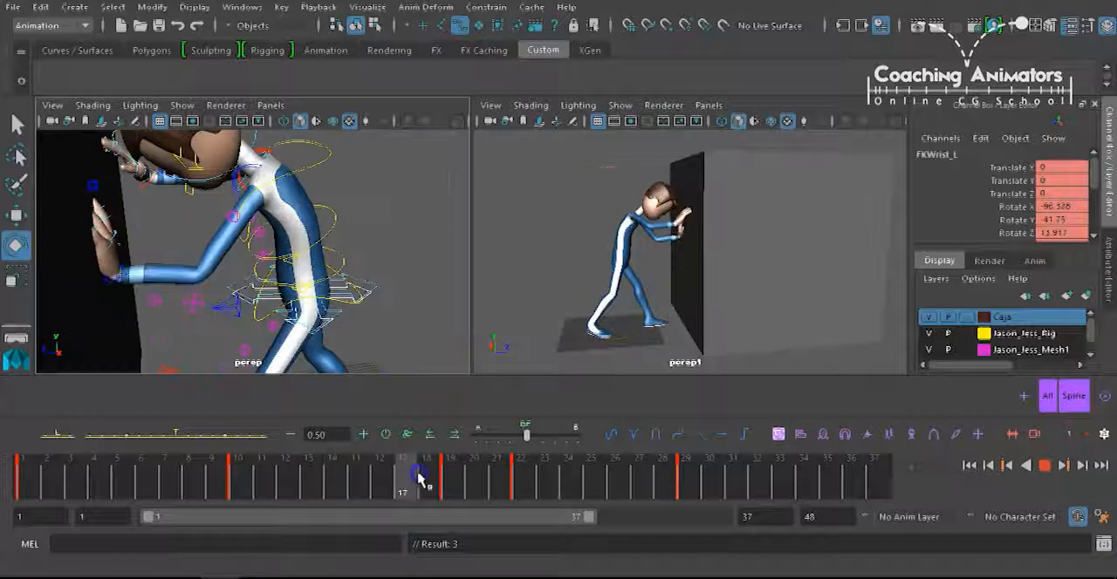
Step through the keyed poses between frames 1 and 19 to compare how the left arm leaves the box.
key("comma")
key("comma")
key("comma")
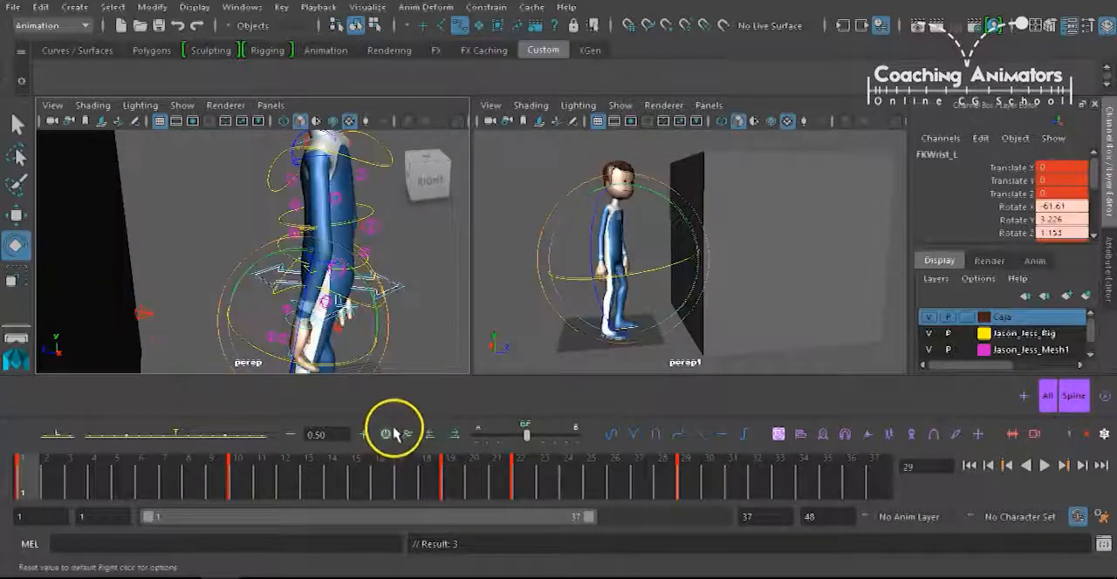
key("period")
key("period")
key("period")
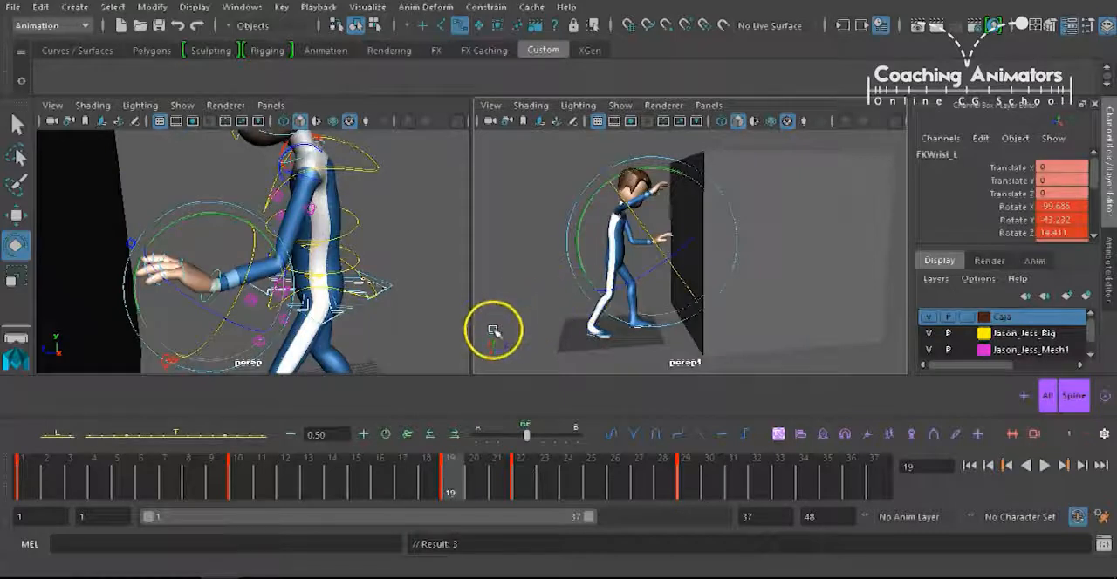
key("comma")
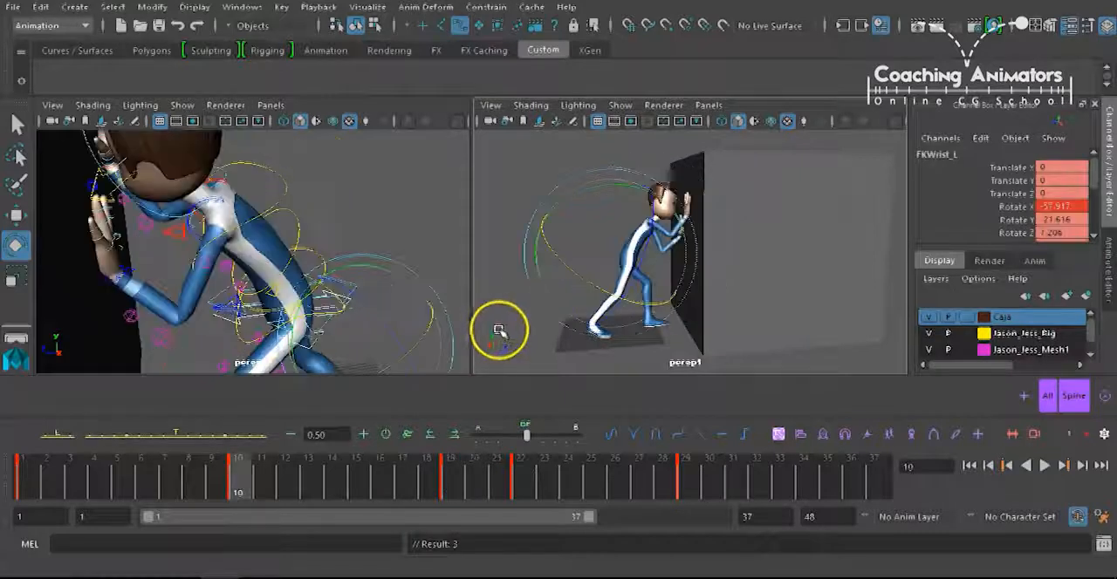
Key all controls of the All selection set at frame 16 and compare the pose with the surrounding keys.
left_click(1049, 398)
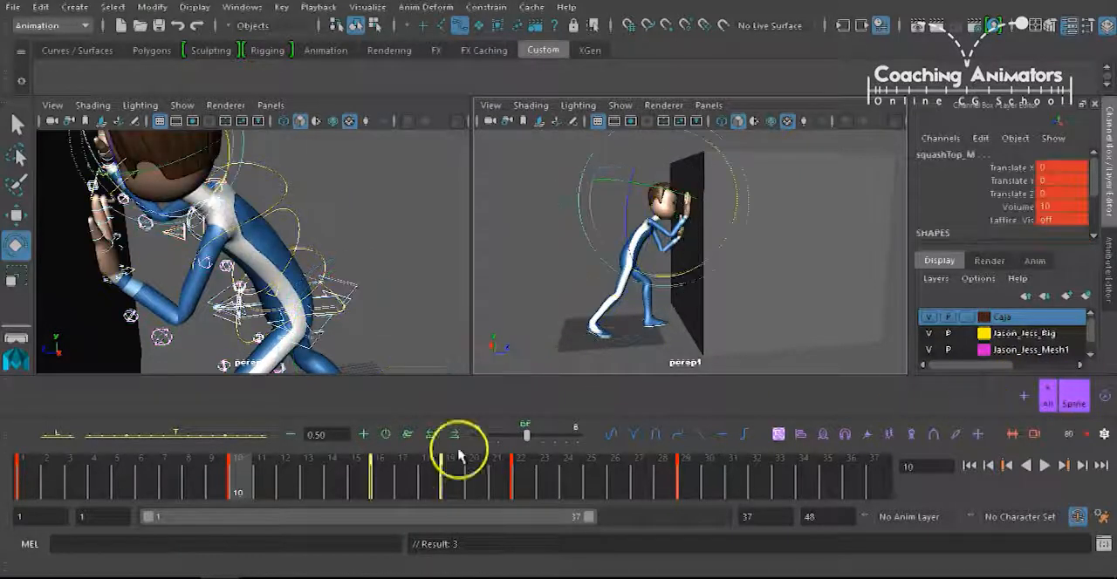
left_click(386, 476)
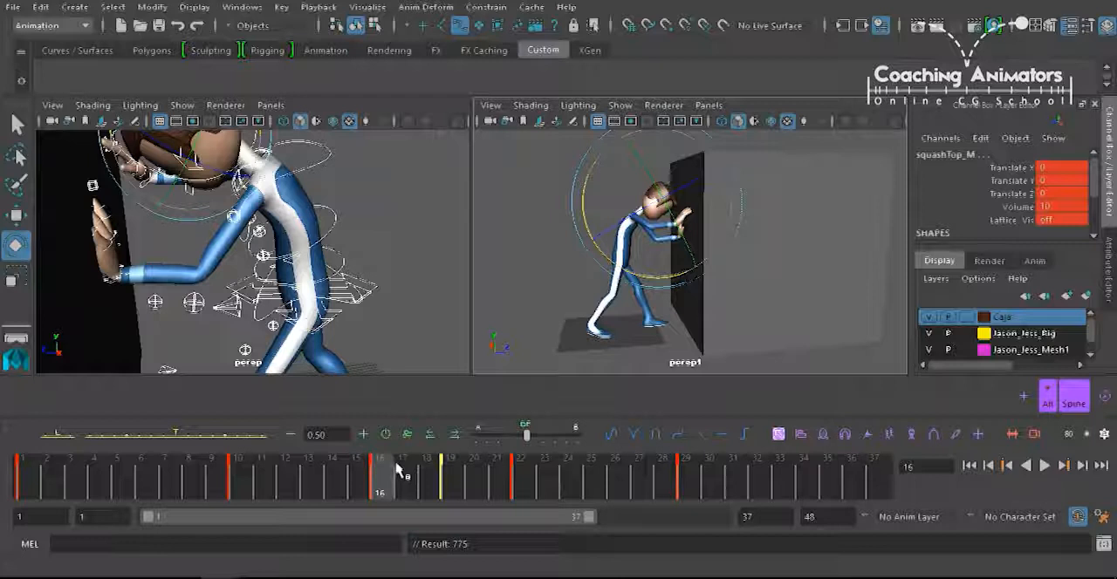
left_click(450, 473)
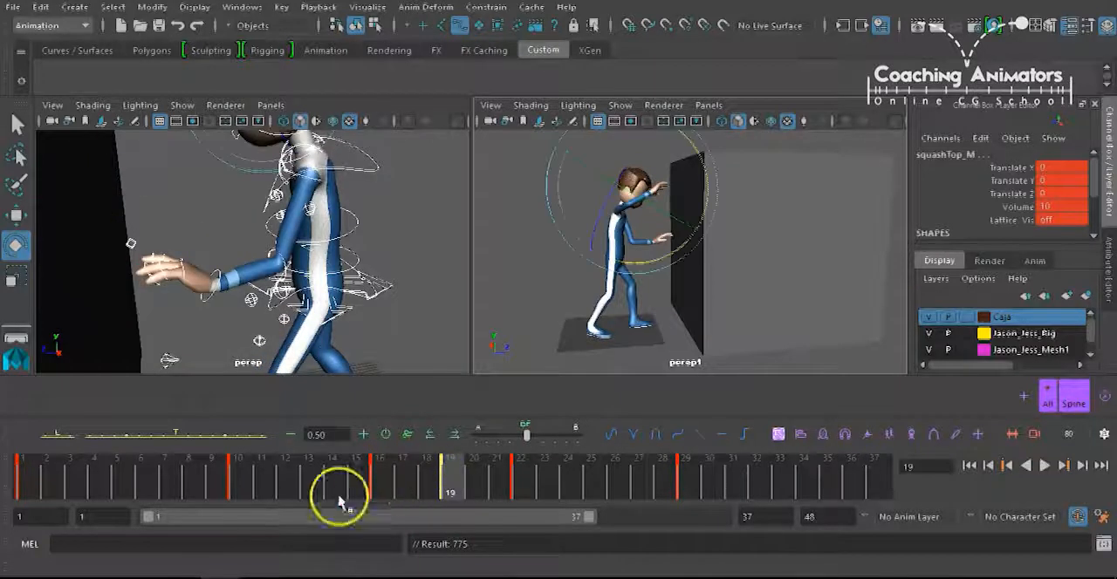
left_click(51, 480)
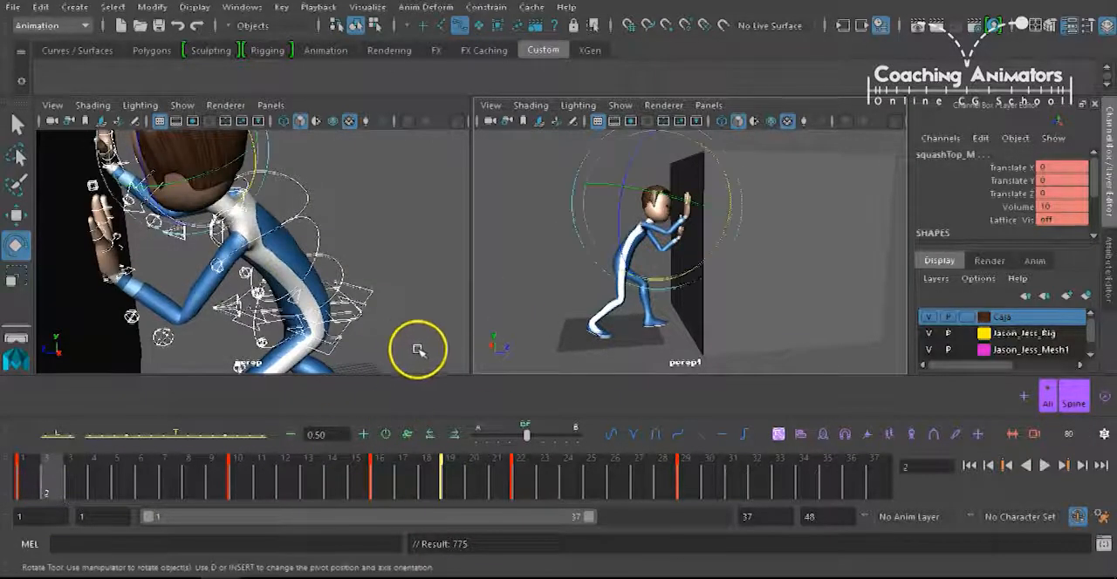
key("period")
key("period")
key("period")
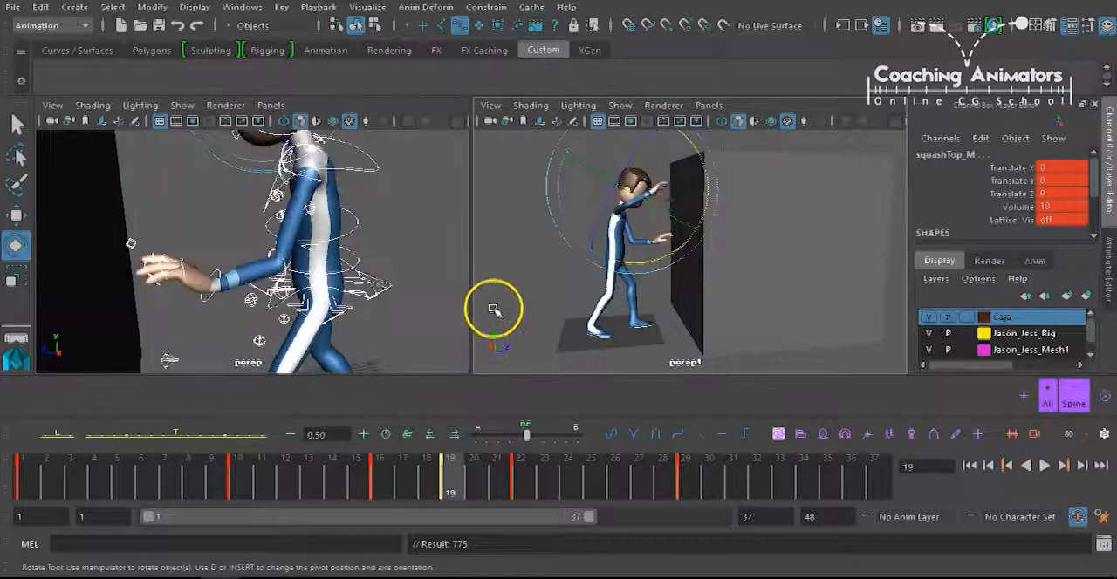
key("period")
key("comma")
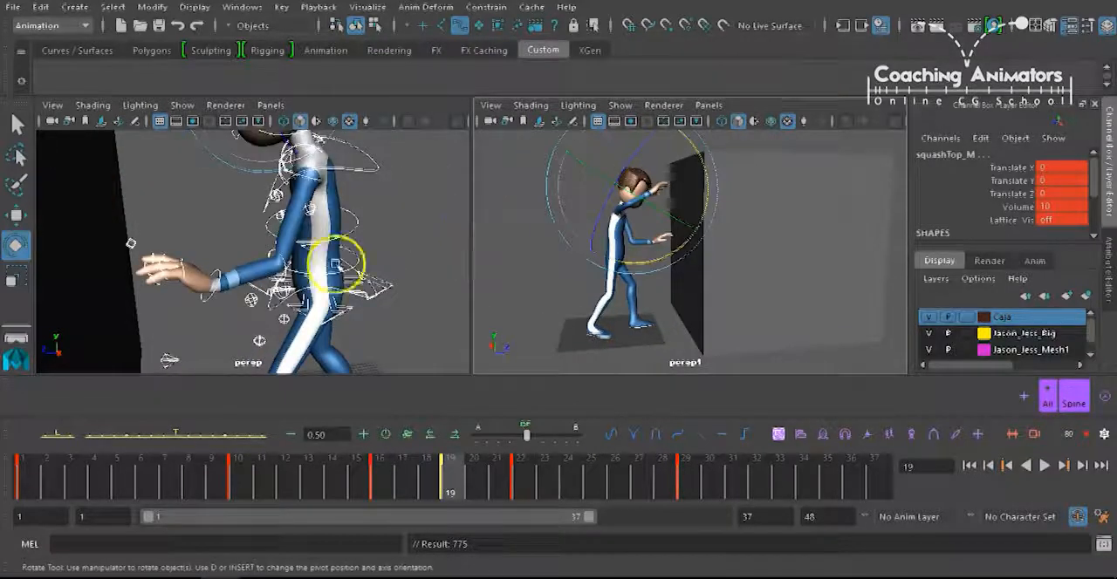
Rotate FKWrist_L to about -99.7, -51.3, 14.4 degrees at frame 19.
left_click_drag(336, 264, 308, 275, "alt")
left_click(269, 268)
left_click(248, 266)
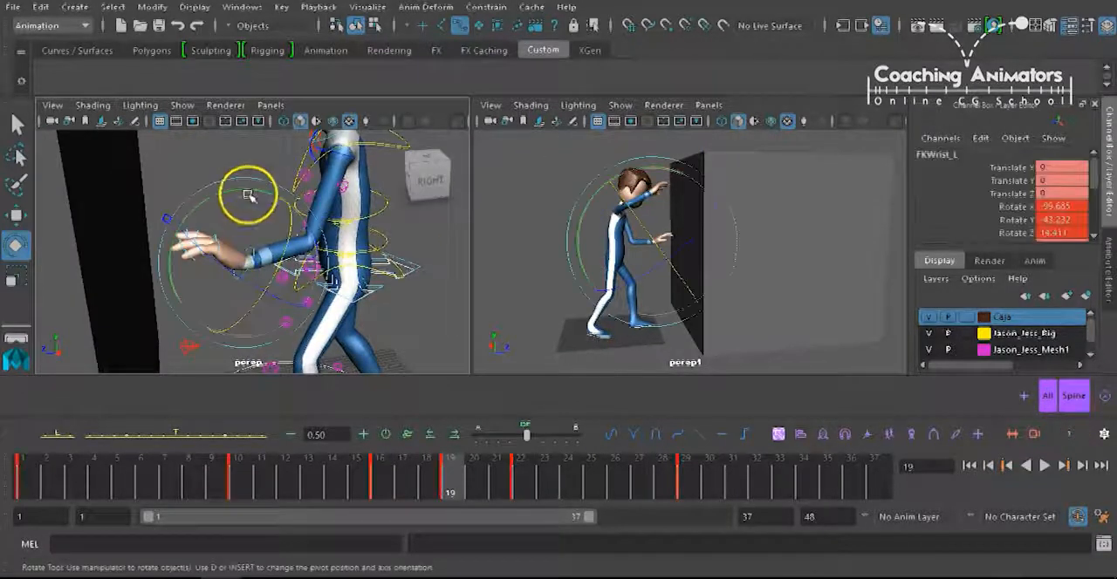
left_click_drag(224, 192, 223, 186)
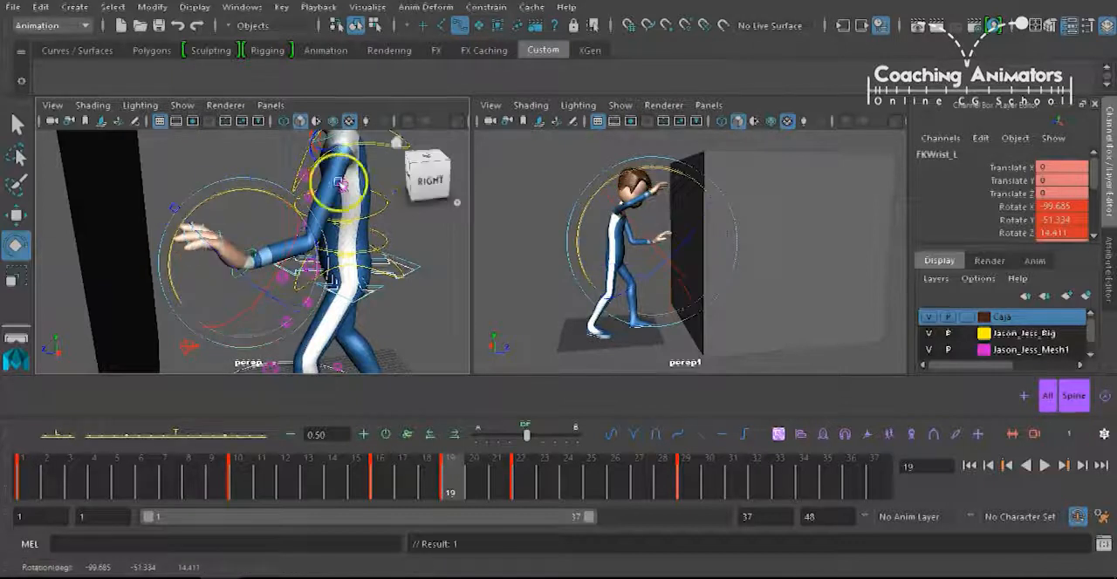
Rotate FKShoulder_L to about 77.2, 49.0, 14.3 degrees at frame 19 and compare it with the key at frame 16.
left_click(277, 178)
left_click_drag(277, 177, 275, 147)
key("comma")
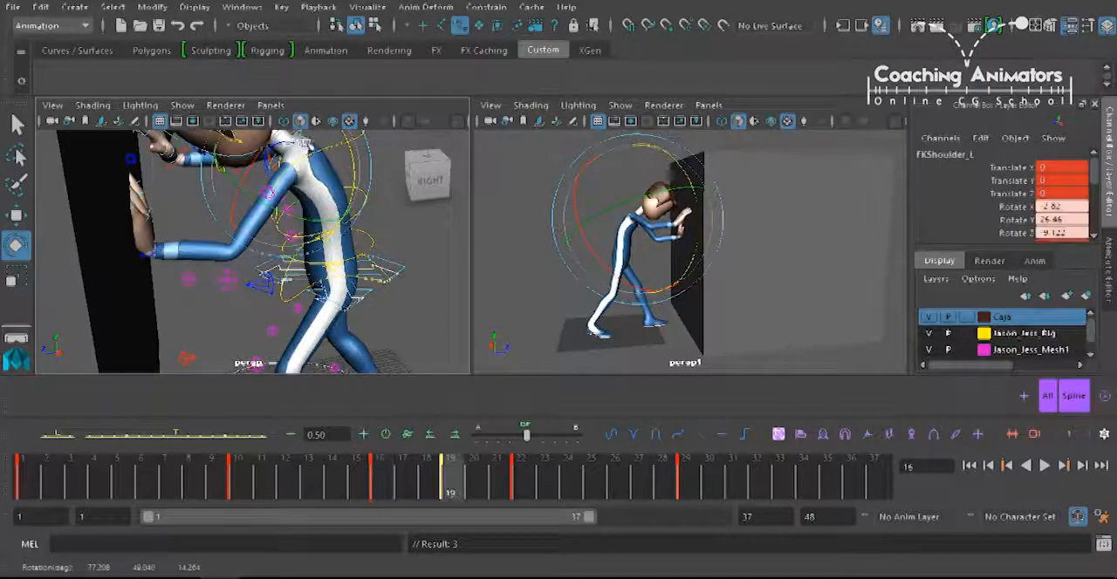
key("period")
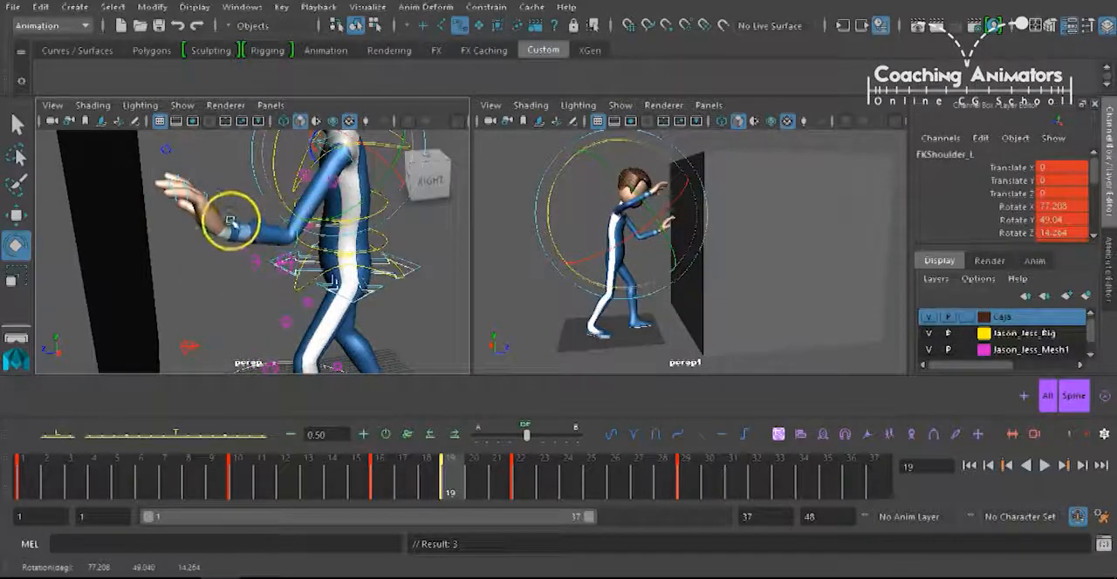
Rotate FKWrist_L to about -99.7, -23.3, 14.4 degrees at frame 19 and flip through the neighbouring keys.
left_click(232, 223)
left_click_drag(231, 155, 228, 166)
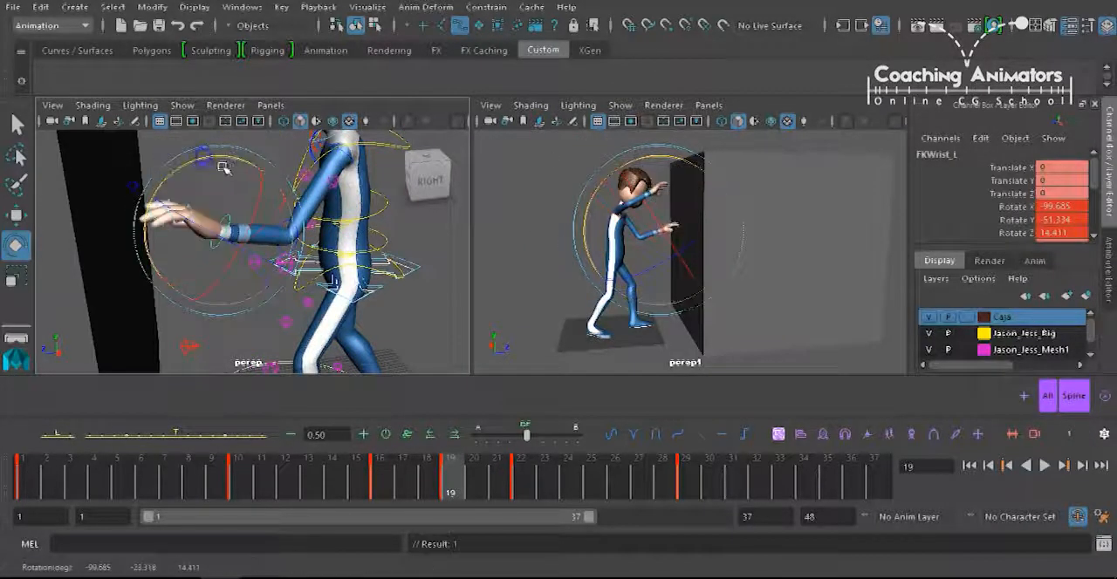
key("comma")
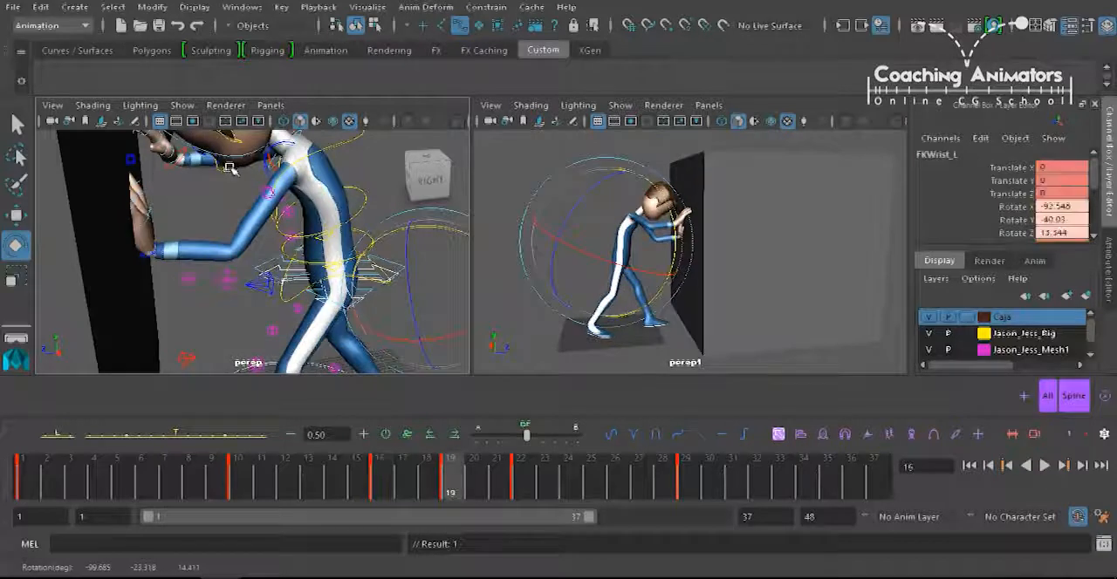
key("comma")
key("comma")
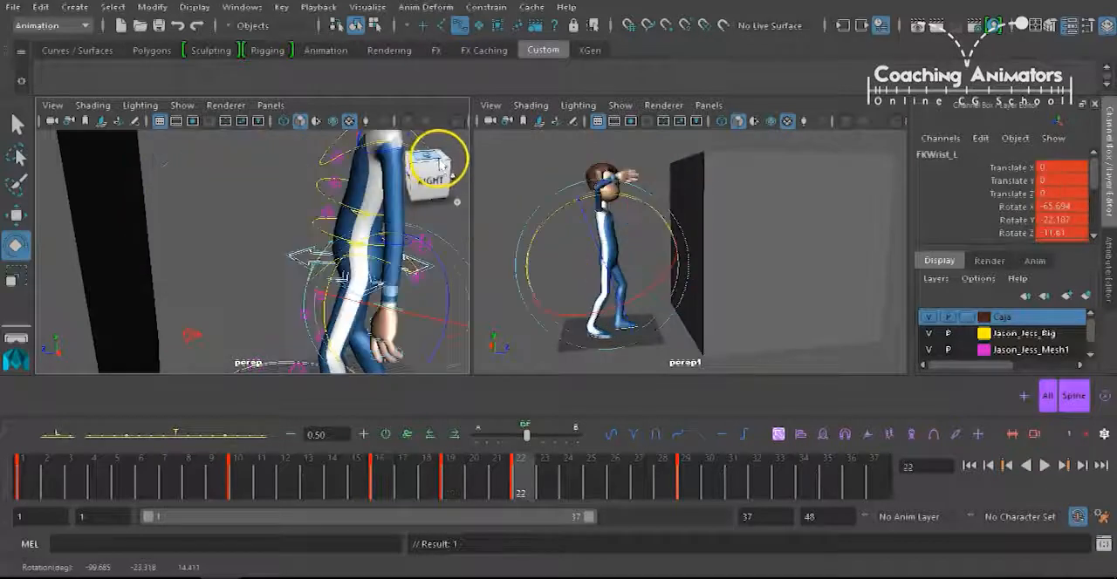
key("period")
key("comma")
key("period")
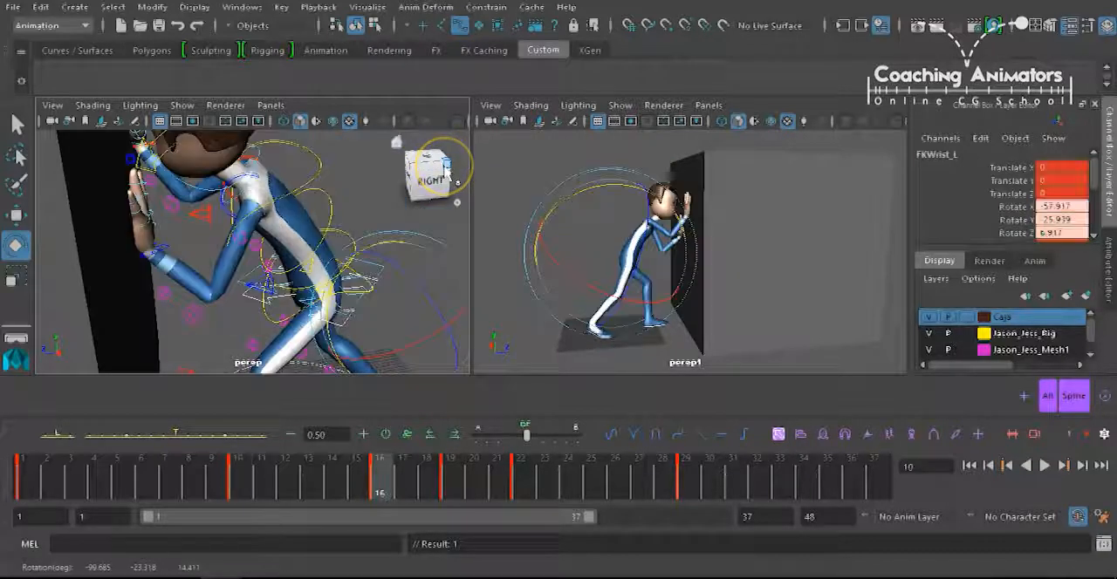
key("period")
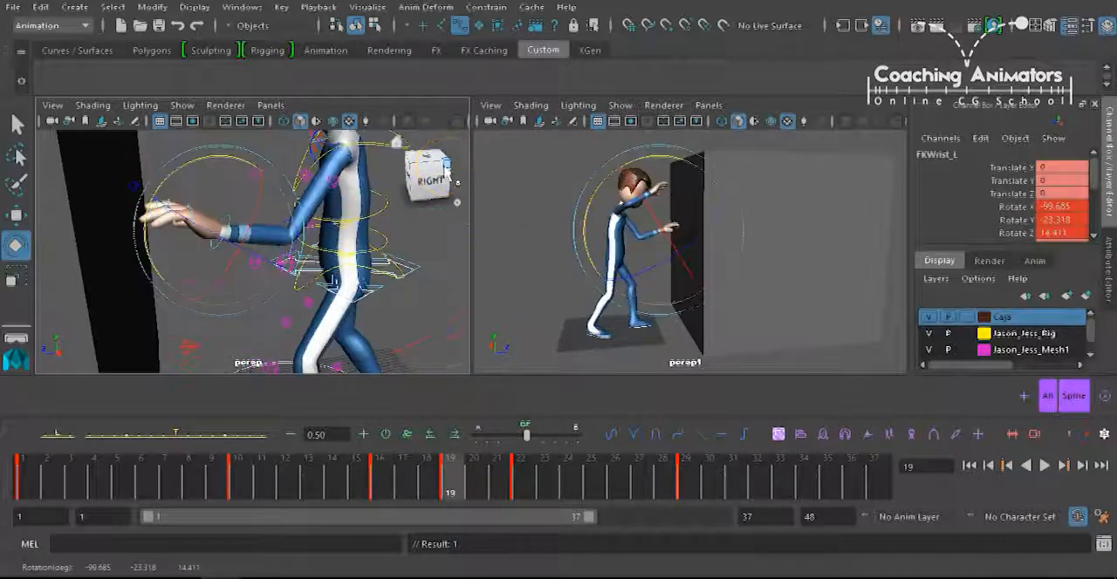
Scrub between frames 16 and 21 to examine the left arm's push-off from the box.
left_click(368, 467)
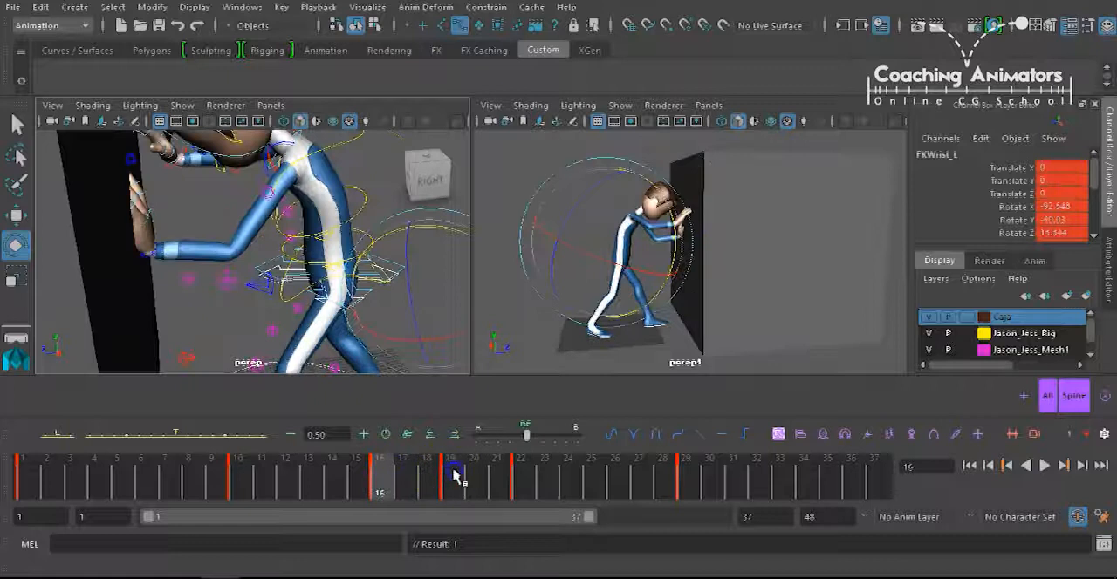
left_click(401, 475)
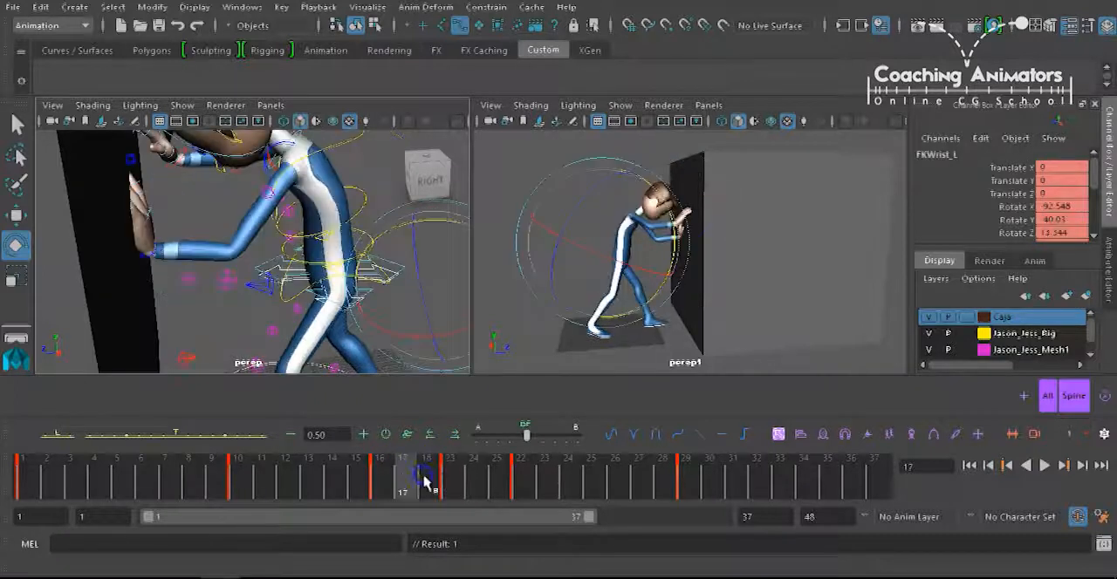
left_click(449, 495)
left_click(407, 486)
left_click(472, 476)
left_click(440, 483)
left_click(472, 476)
left_click(498, 480)
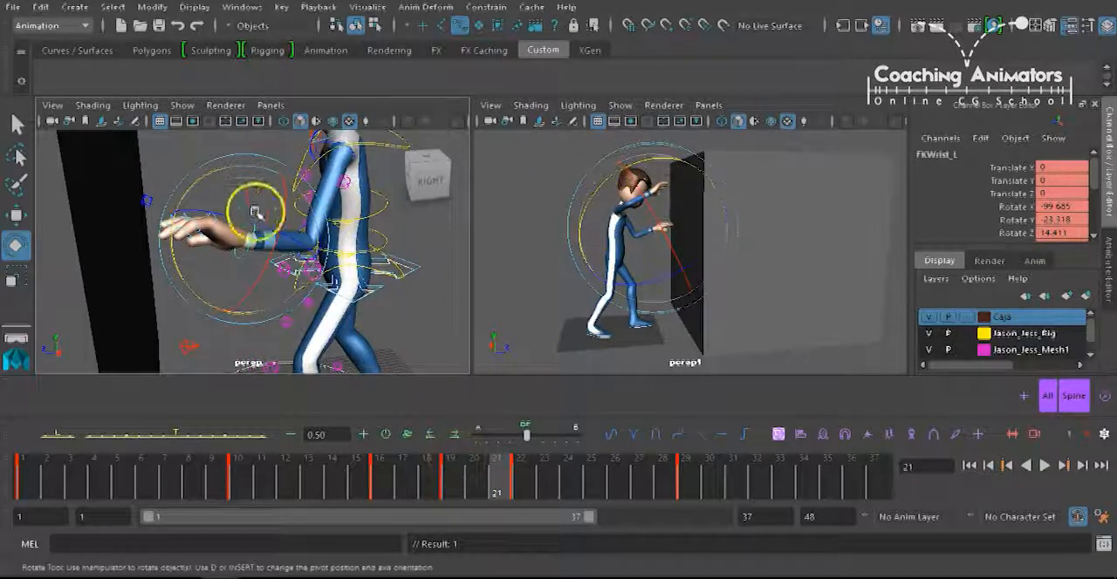
Review the stepped animation from the character's other side by playing it and scrubbing from frame 1 to 27.
key("f")
left_click_drag(275, 278, 392, 287, "alt")
right_click_drag(392, 287, 280, 297, "alt")
left_click_drag(332, 269, 314, 279, "alt")
right_click_drag(314, 279, 214, 273, "alt")
left_click_drag(261, 288, 331, 285, "alt")
left_click(277, 471)
key("alt+v")
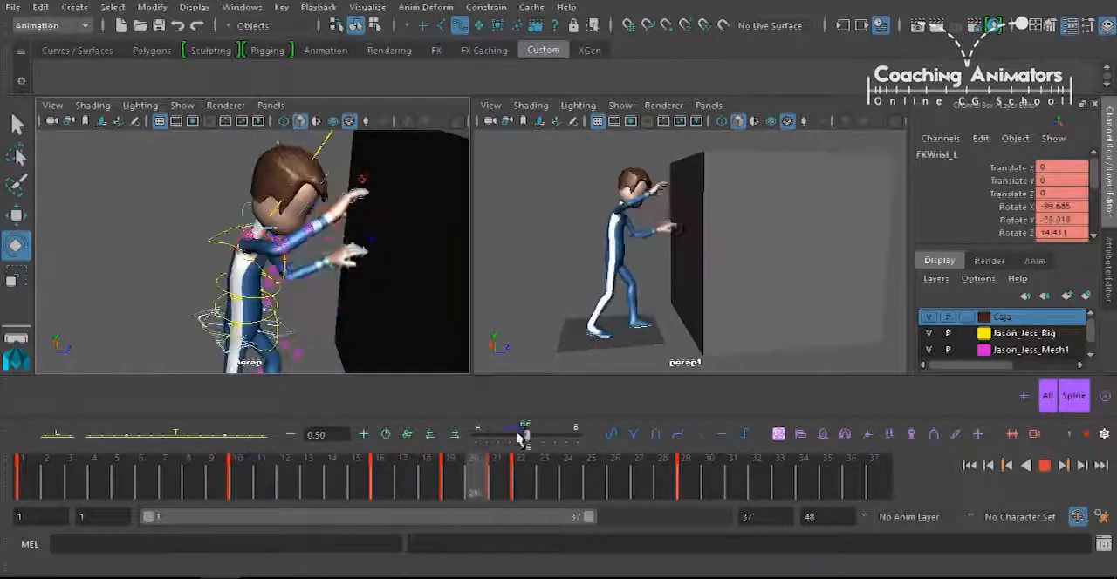
left_click(500, 437)
left_click_drag(500, 437, 5, 447)
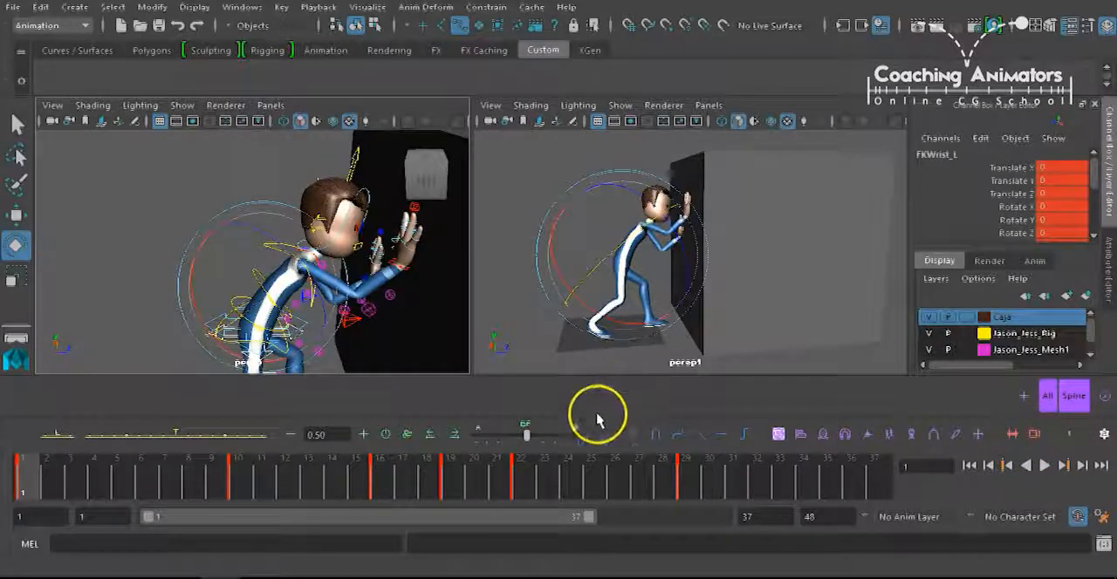
left_click_drag(118, 483, 633, 471)
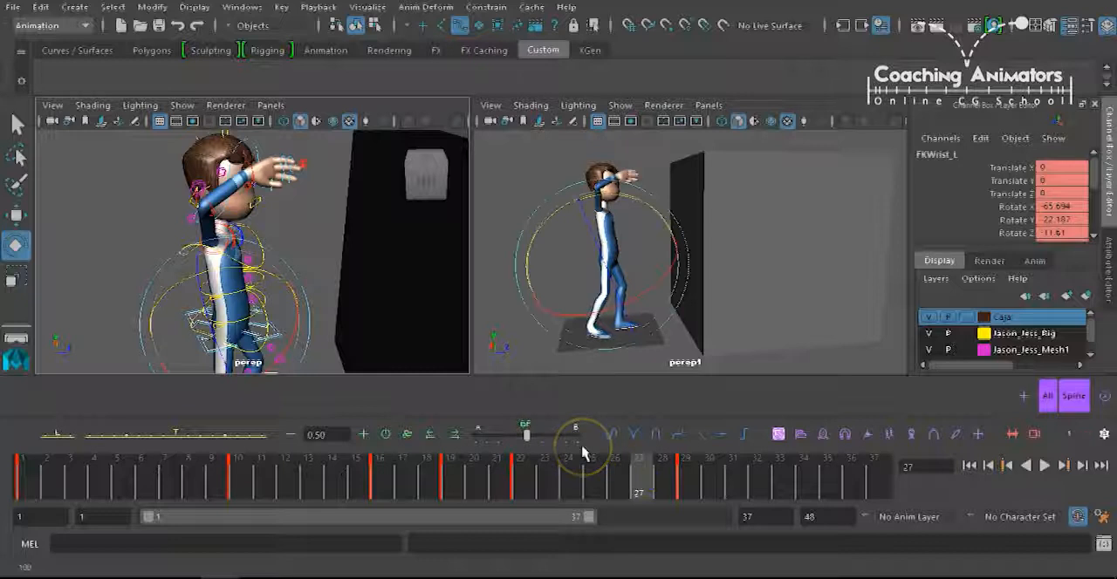
Select the All set and convert all its stepped animation curves to smooth interpolated tangents in the Graph Editor.
left_click(1048, 395)
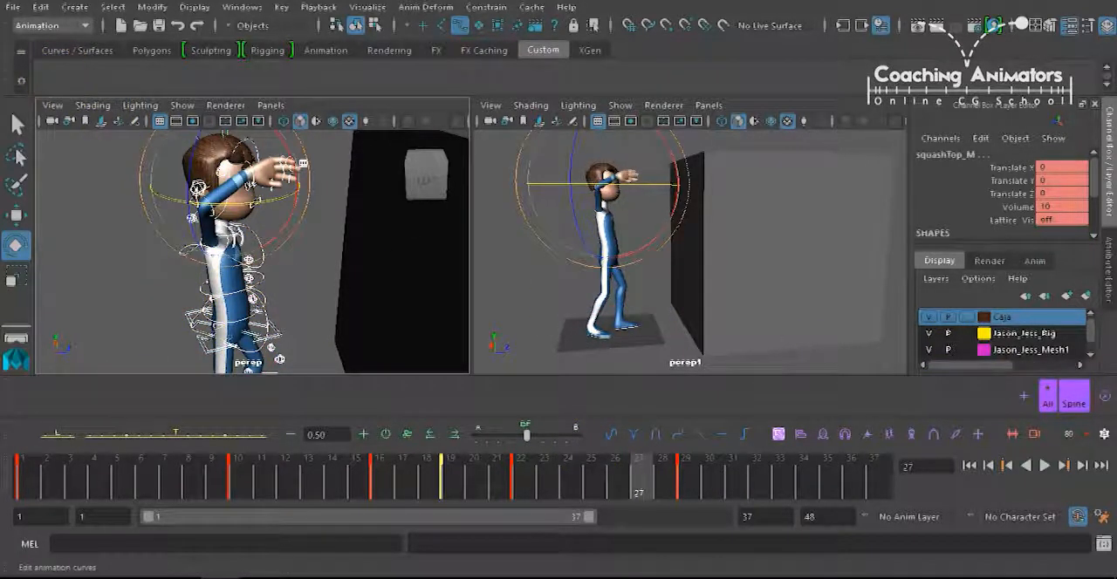
key("a")
scroll(599, 175, "down", 3)
left_click_drag(584, 204, 788, 304)
left_click(668, 116)
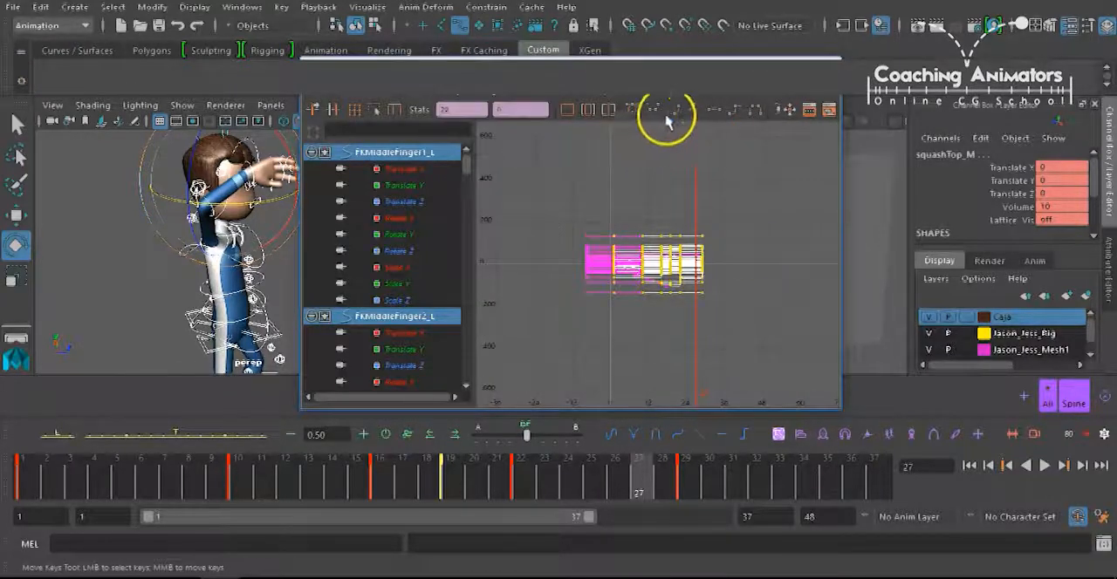
left_click(635, 114)
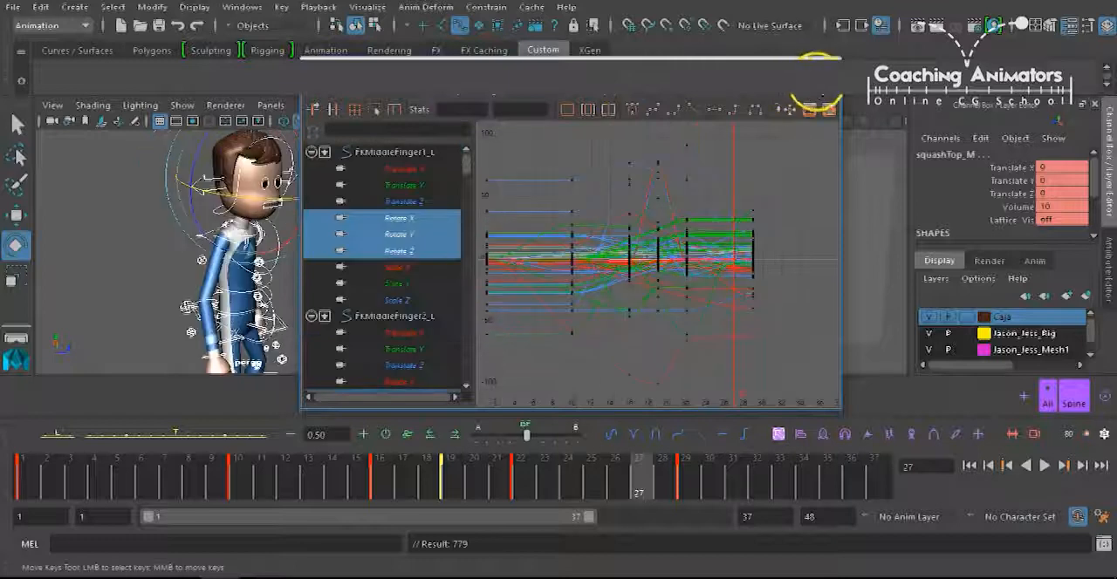
left_click(703, 459)
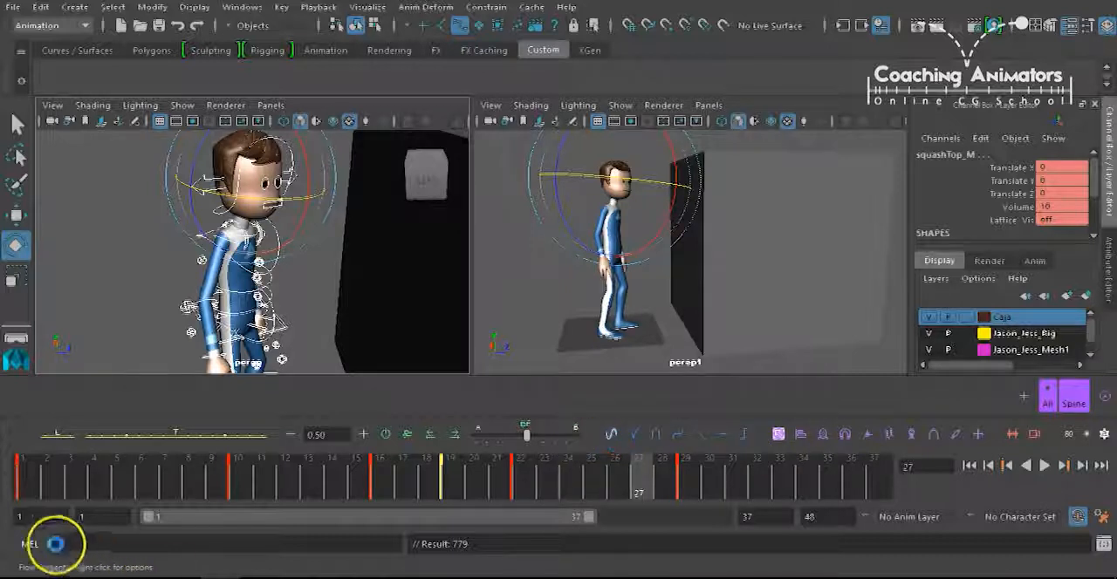
Key all controls at frame 8, shift the keys from frame 10 onward two frames later, and play the result.
left_click(24, 476)
left_click_drag(87, 477, 213, 481)
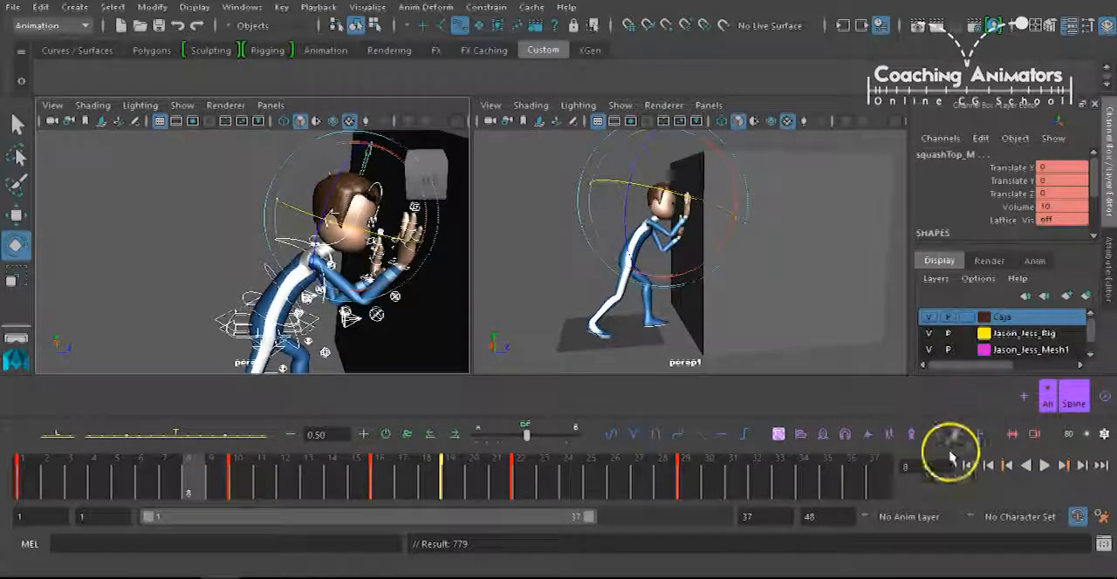
mouse_move(226, 480)
left_mouse_down()
mouse_move(212, 481)
mouse_move(693, 464)
left_mouse_up()
left_click(241, 481, "shift")
left_click_drag(474, 485, 526, 482)
left_click(9, 494)
key("alt+v")
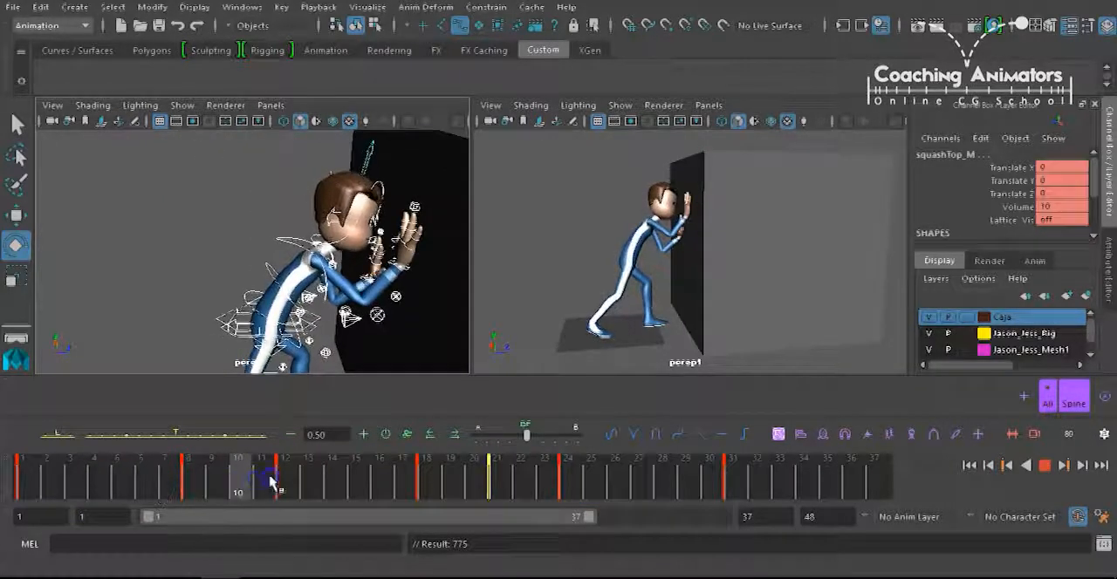
Check the keys on the head, chest and right FK wrist controls at frame 14.
left_click(355, 459)
left_click(339, 175)
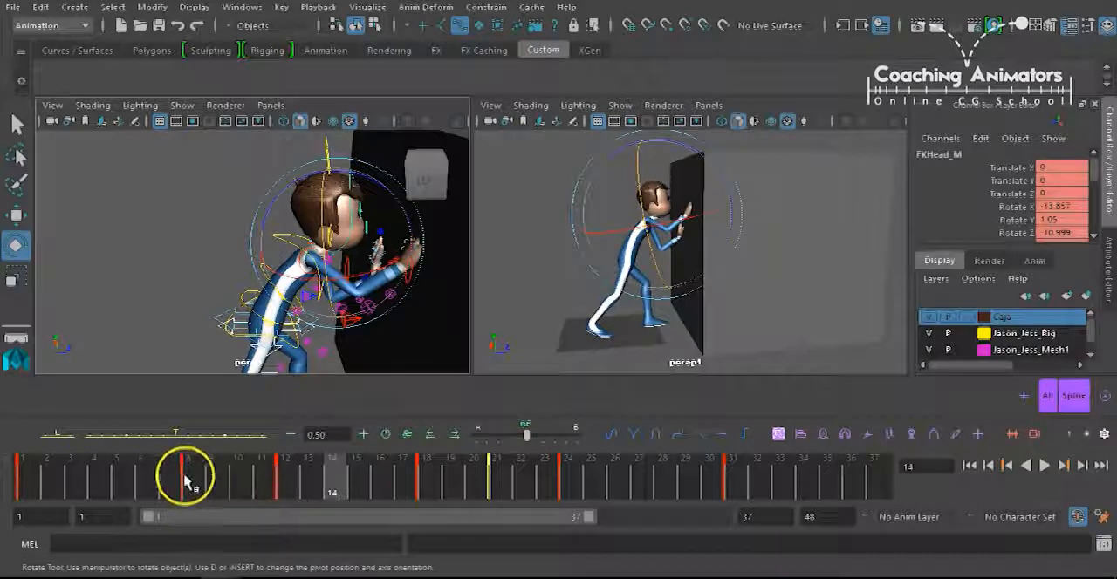
left_click(275, 239)
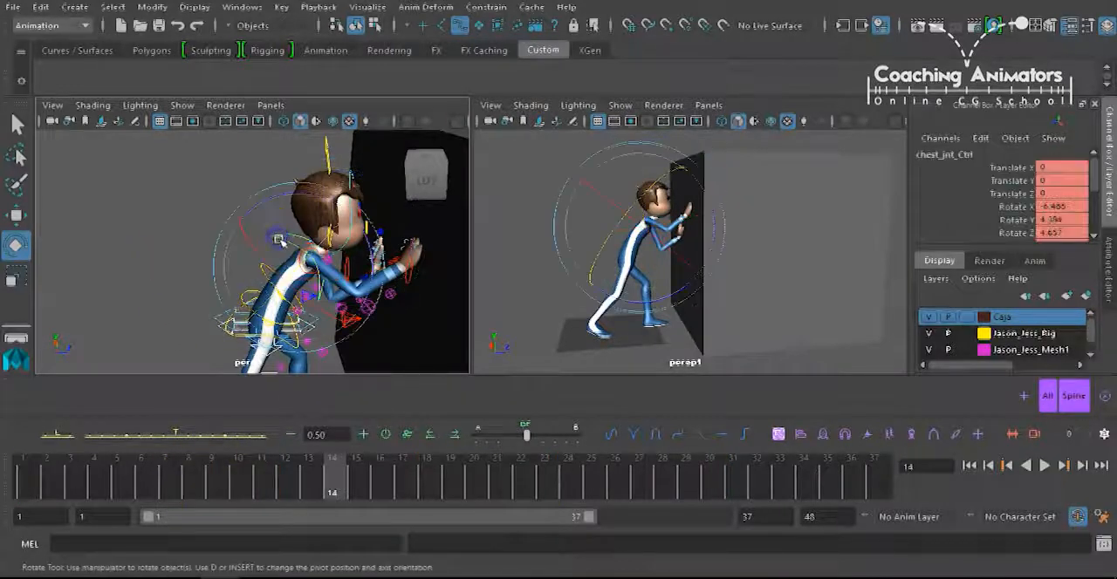
left_click(150, 306)
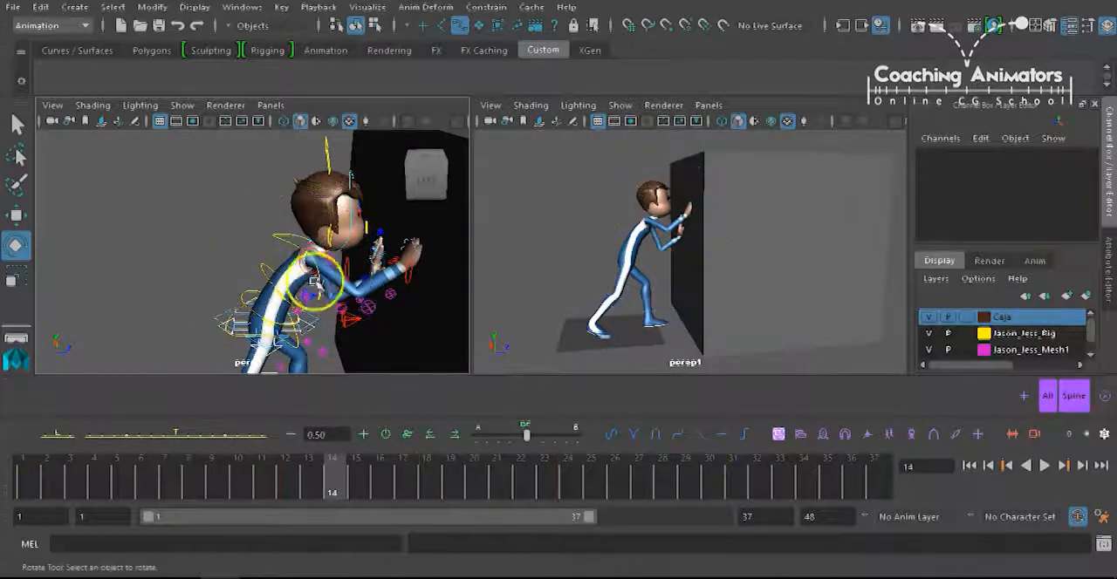
left_click(401, 270)
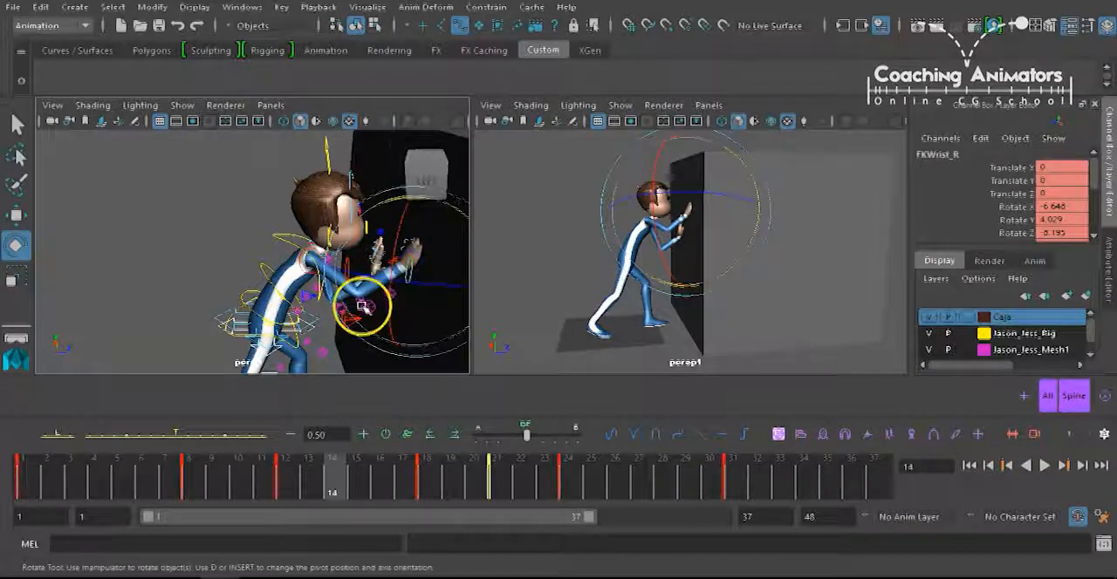
left_click(176, 314)
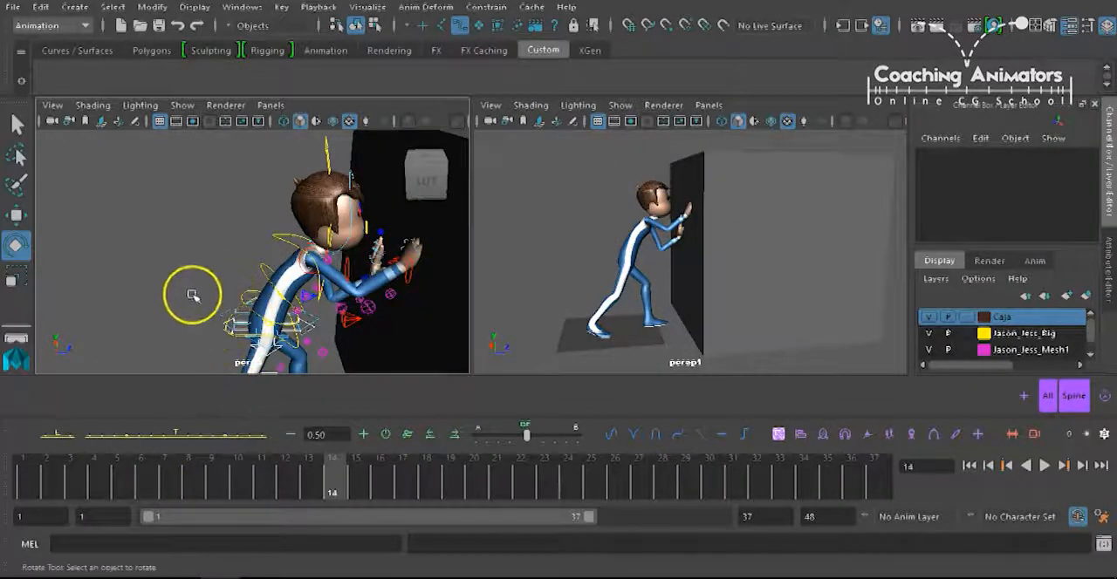
Examine the head control's animation curves in the Graph Editor, framing the section around frame 14.
left_click(351, 175)
left_click(48, 79)
key("a")
scroll(555, 189, "down", 3)
left_click_drag(551, 189, 768, 336)
key("f")
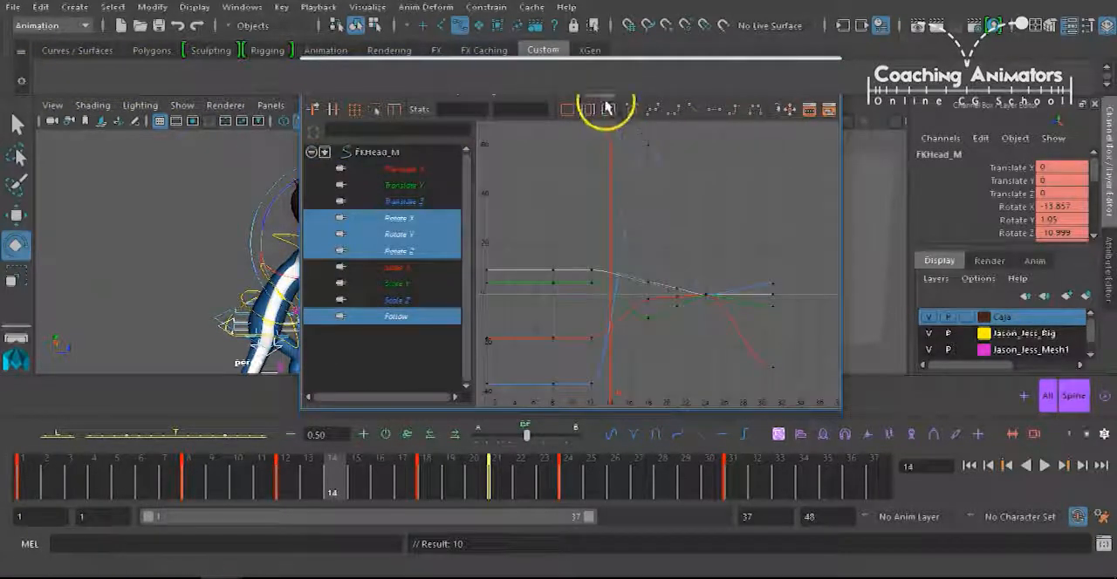
left_click(816, 87)
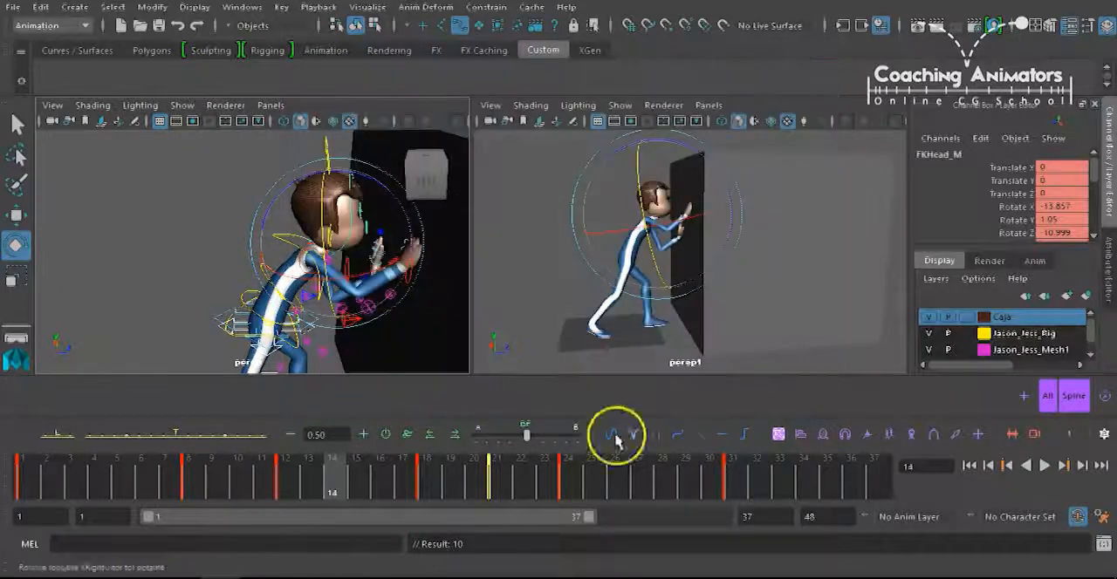
Scrub the opening frames up to frame 12 and select the right arm's IK control for a closer look.
left_click_drag(38, 479, 296, 461)
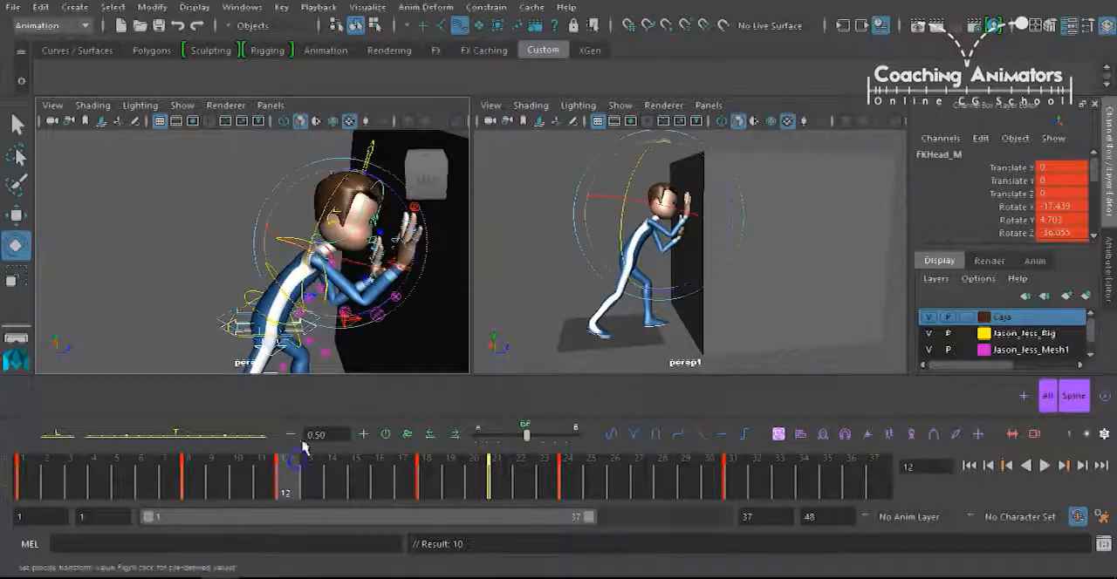
key("alt+comma")
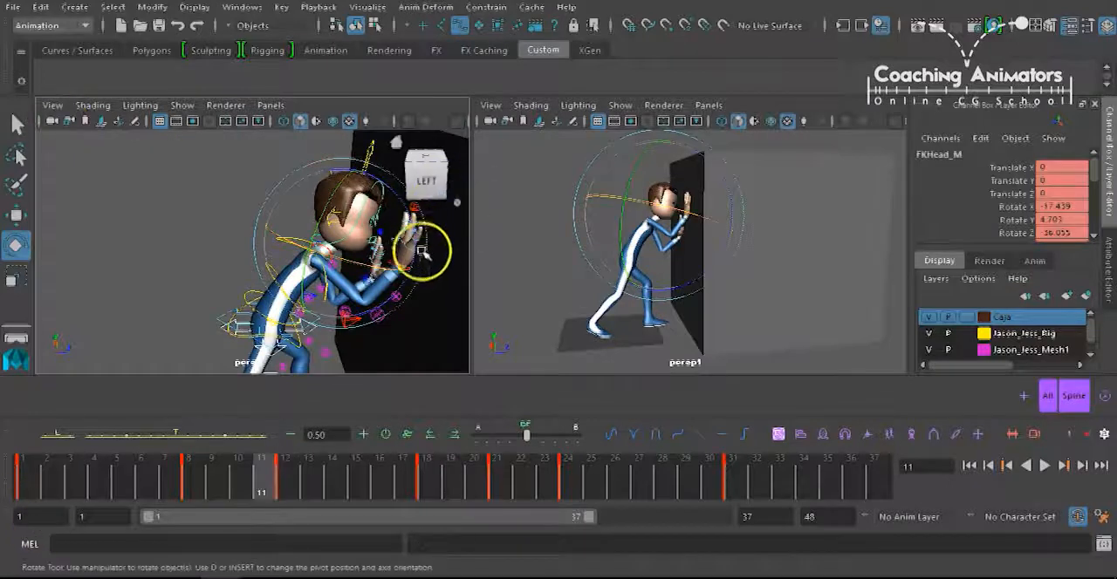
left_click_drag(402, 259, 366, 280, "alt")
right_click_drag(366, 280, 427, 250, "alt")
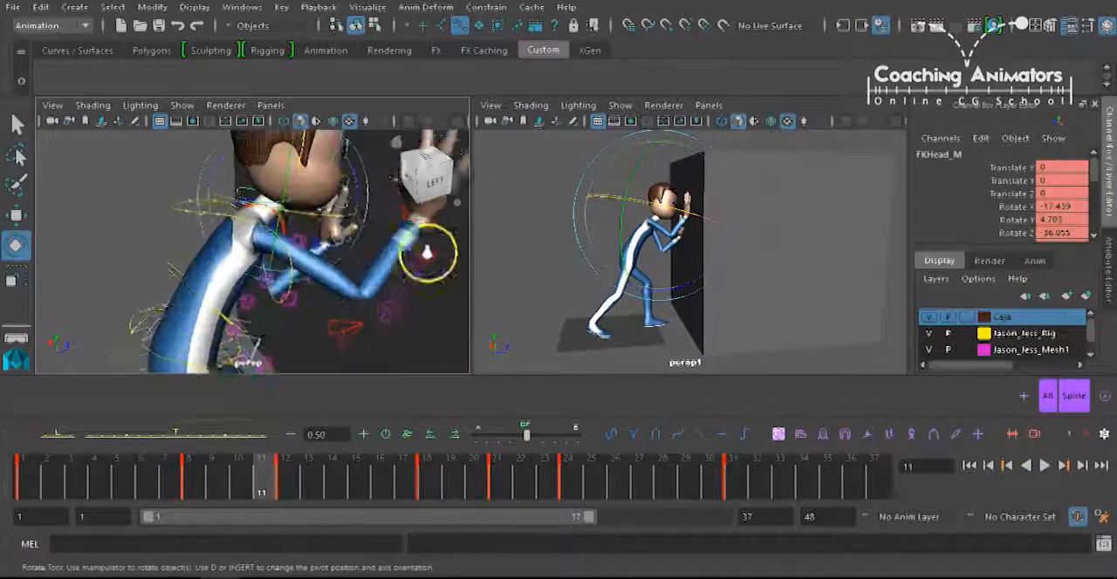
middle_click_drag(427, 250, 348, 259, "alt")
left_click(382, 250)
Review the right hand's contact with the box by playing the animation and scrubbing from frame 1 to 13.
mouse_move(82, 474)
left_mouse_down()
mouse_move(299, 481)
mouse_move(469, 466)
mouse_move(604, 438)
mouse_move(744, 439)
mouse_move(705, 479)
mouse_move(436, 489)
mouse_move(187, 463)
mouse_move(25, 474)
mouse_move(9, 461)
left_mouse_up()
key("alt+v")
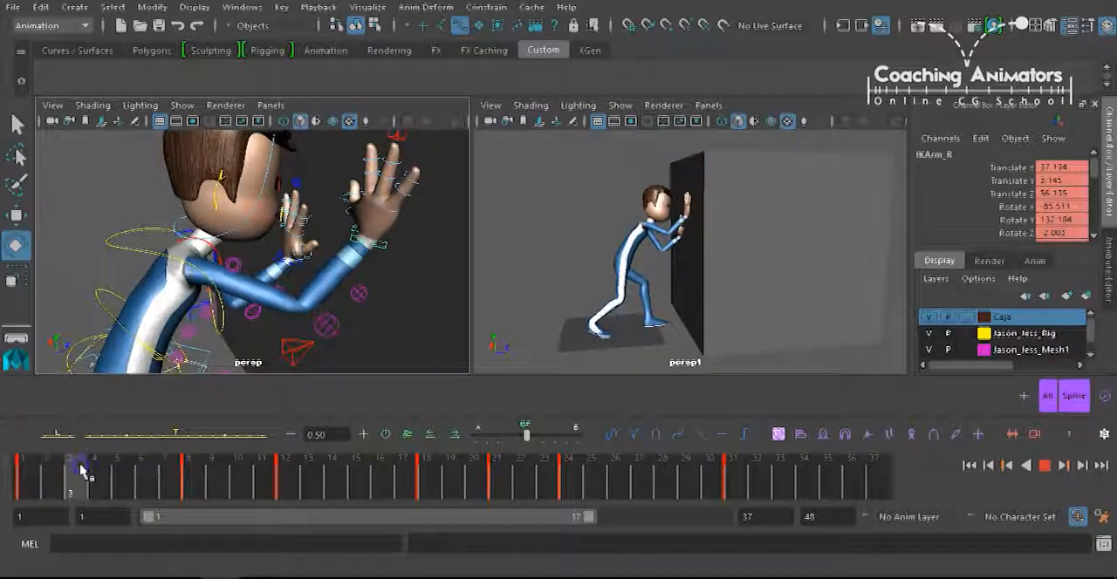
left_click_drag(112, 469, 310, 468)
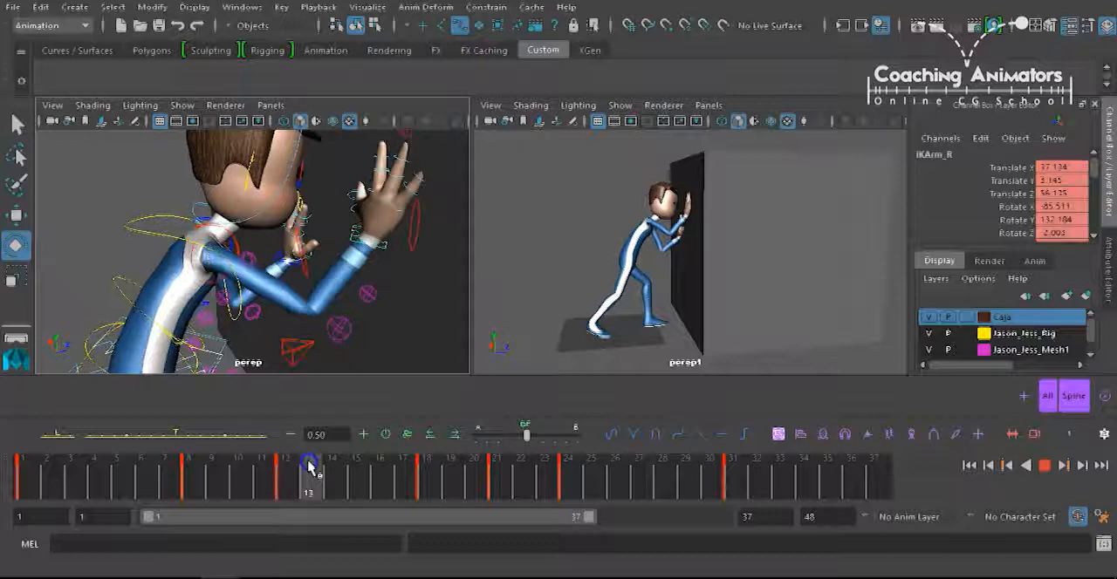
left_click_drag(295, 470, 303, 468)
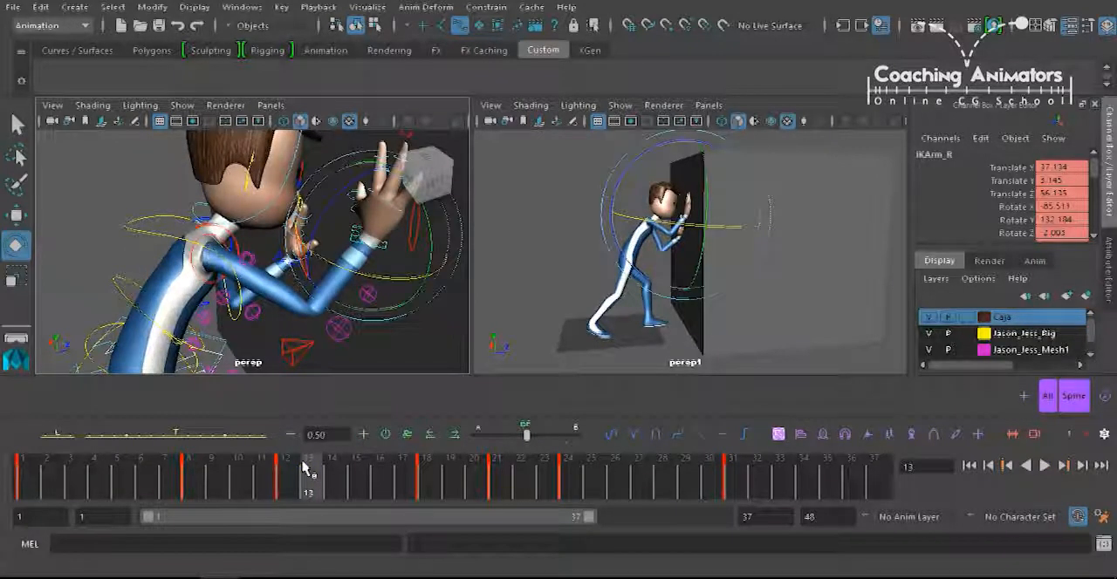
Key the right hand's Fingers control at frame 13 and set its FK_IK blend to 0.
left_click_drag(460, 170, 318, 212, "alt")
left_click(317, 212)
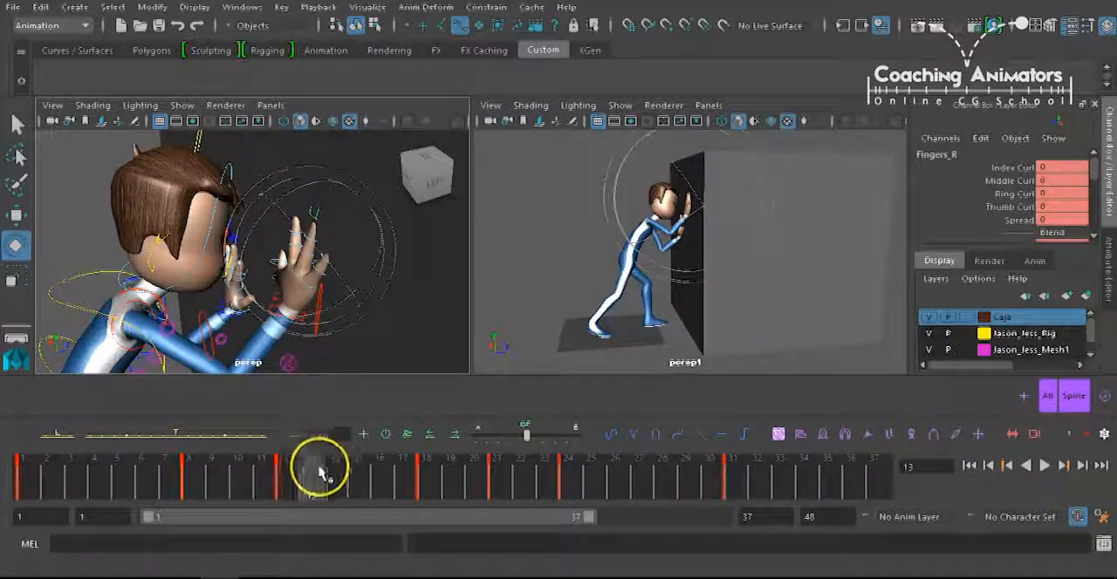
key("s")
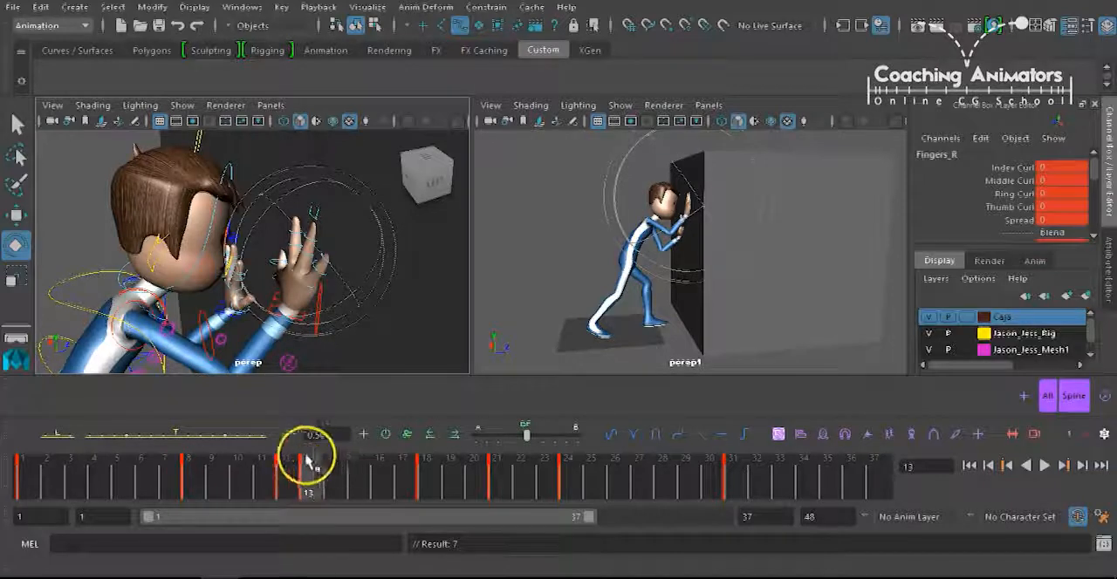
left_click_drag(1090, 169, 1094, 190)
left_click(1048, 182)
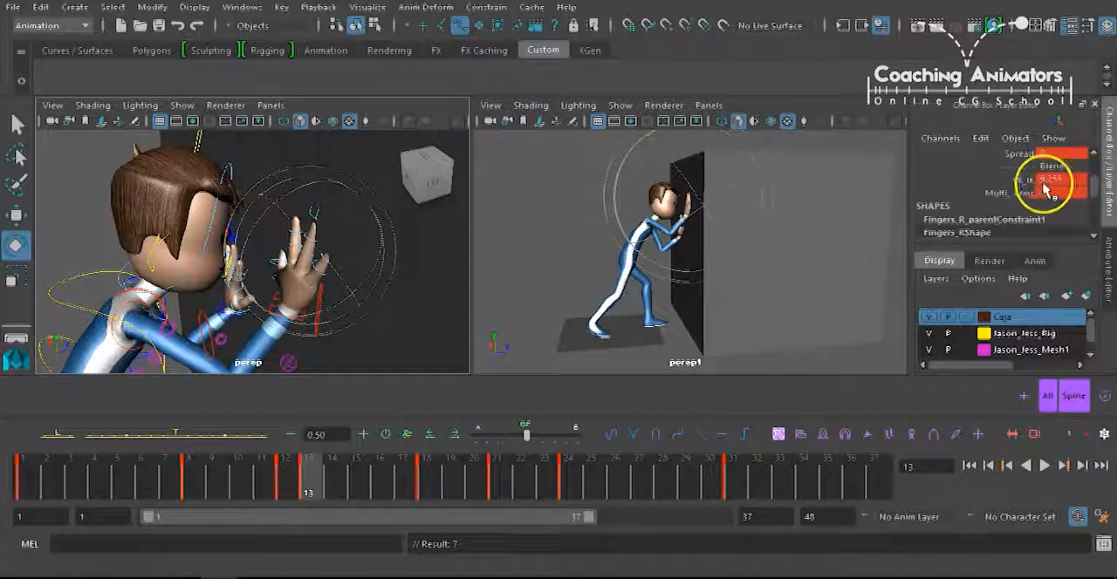
left_click(1047, 181)
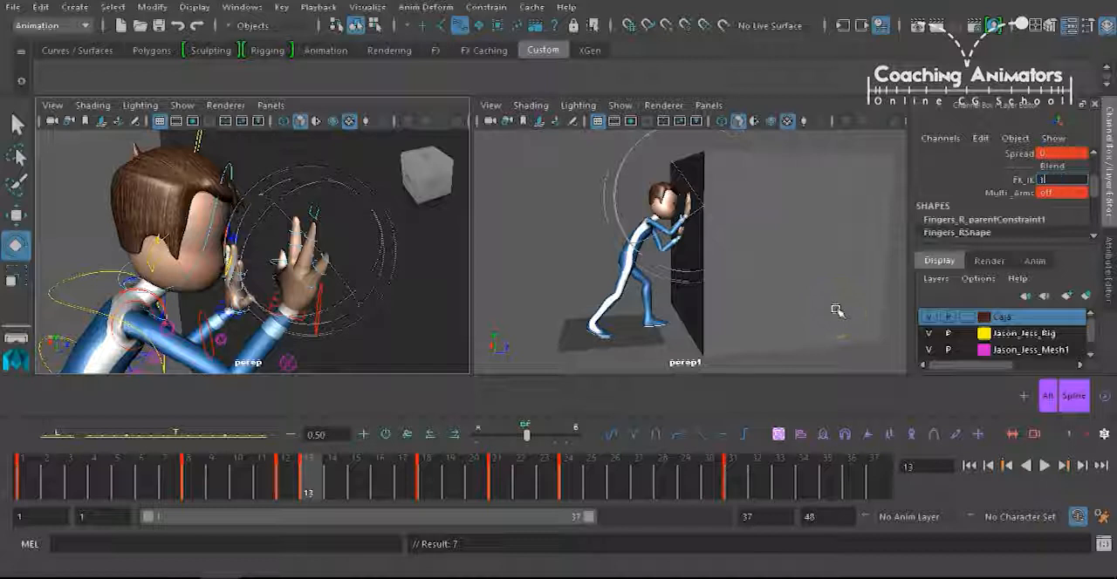
key("Return")
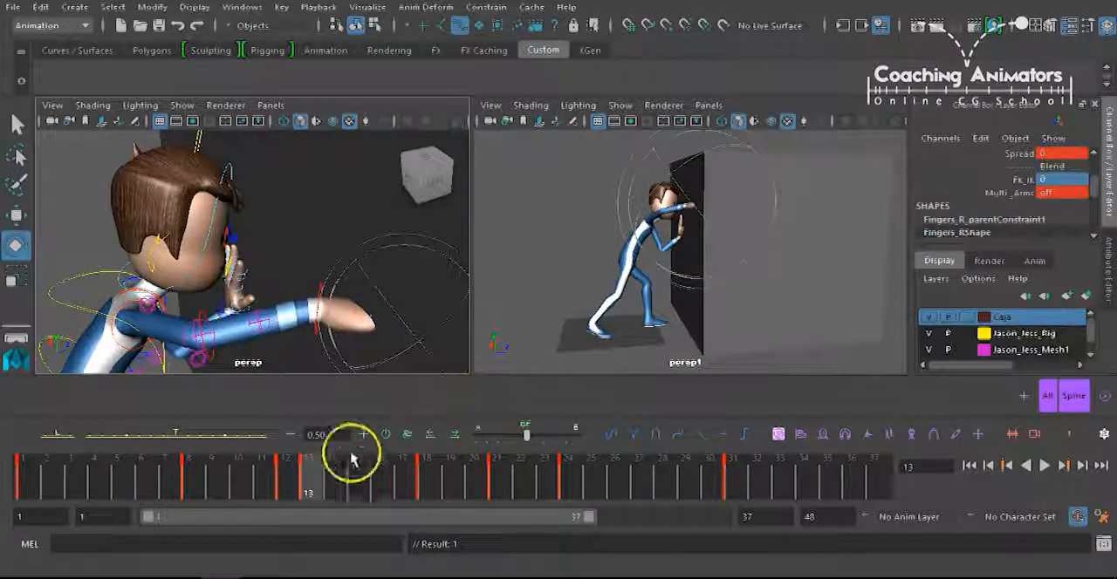
Compare the right arm's pose between frames 12 and 13 across the IK-to-FK switch.
left_click(288, 478)
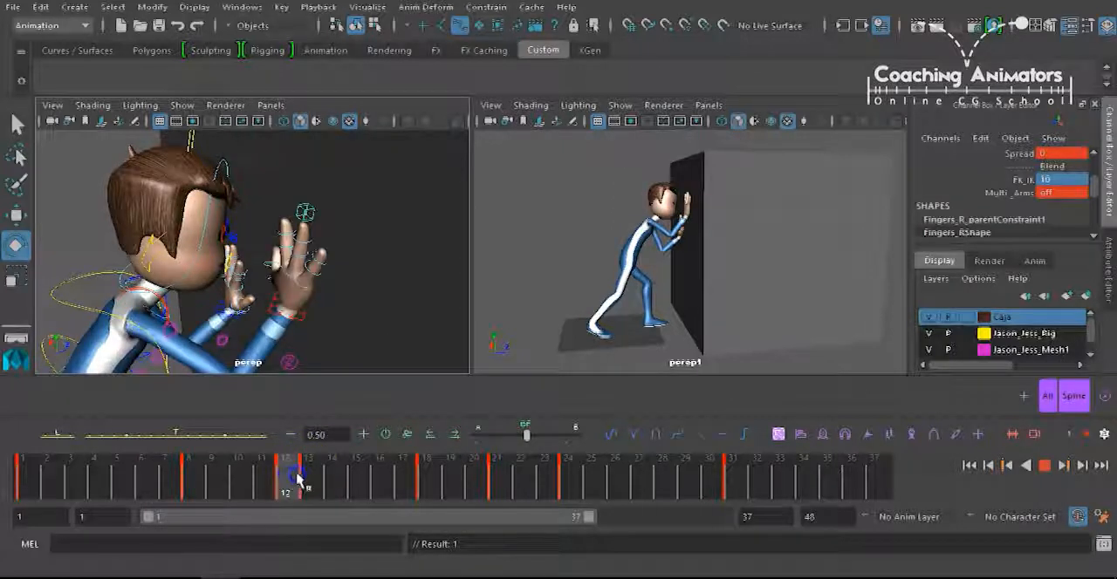
left_click(306, 479)
left_click_drag(297, 478, 294, 480)
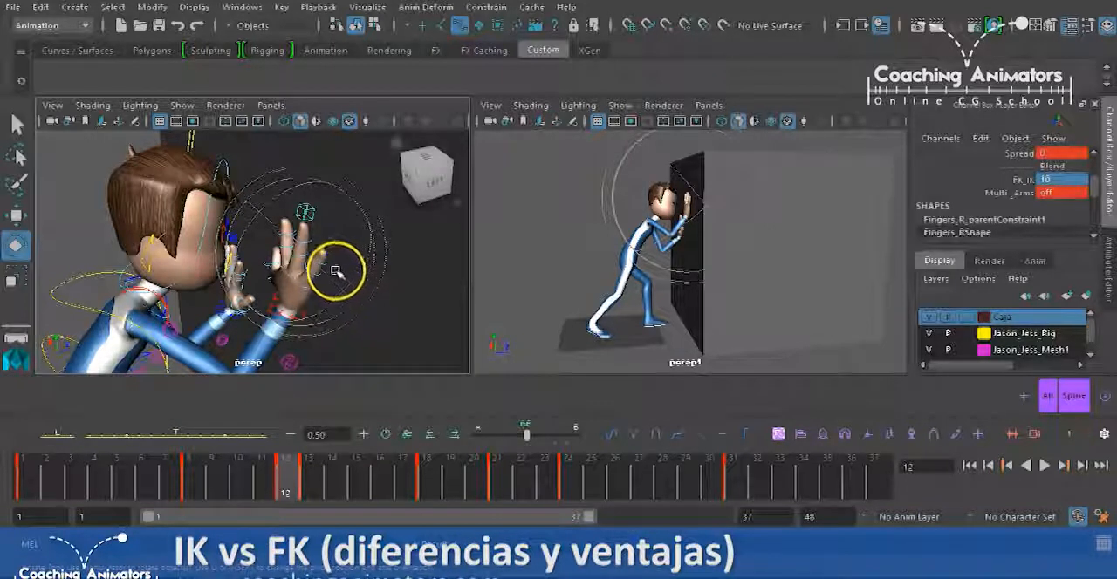
Select the right arm's FK wrist control at frame 13.
middle_click_drag(222, 301, 303, 328, "alt")
left_click(301, 465)
left_click(377, 310)
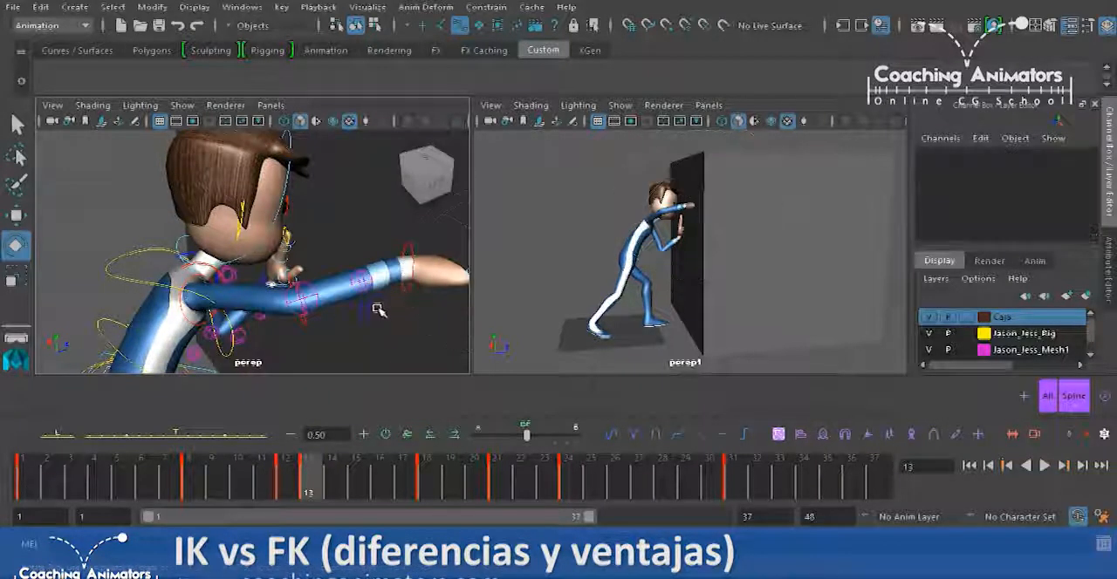
left_click(407, 294)
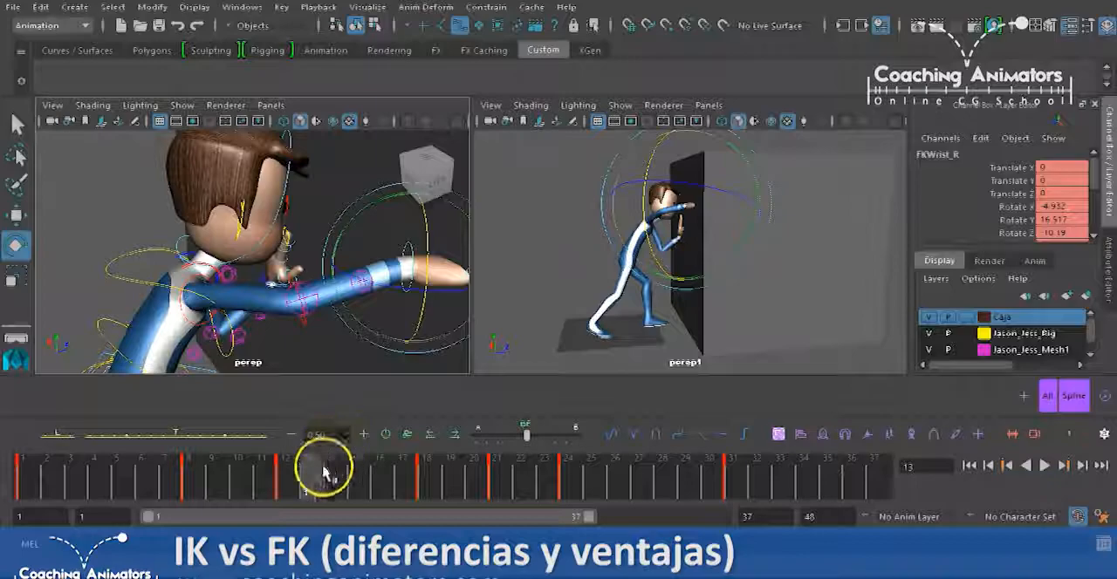